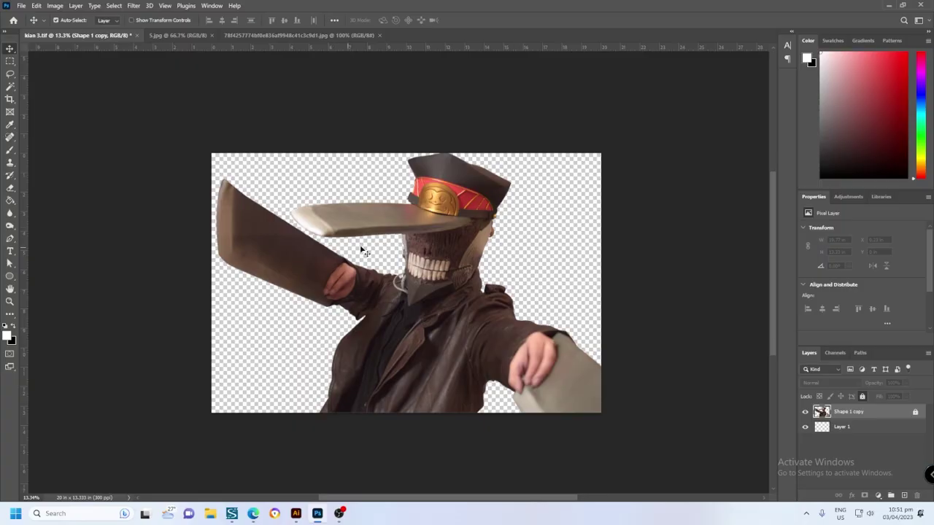
Step: Zoom the canvas, then pass through the 5.jpg tab to the 78f4…jpg cloud sky document
scroll(406, 280, "up", 3)
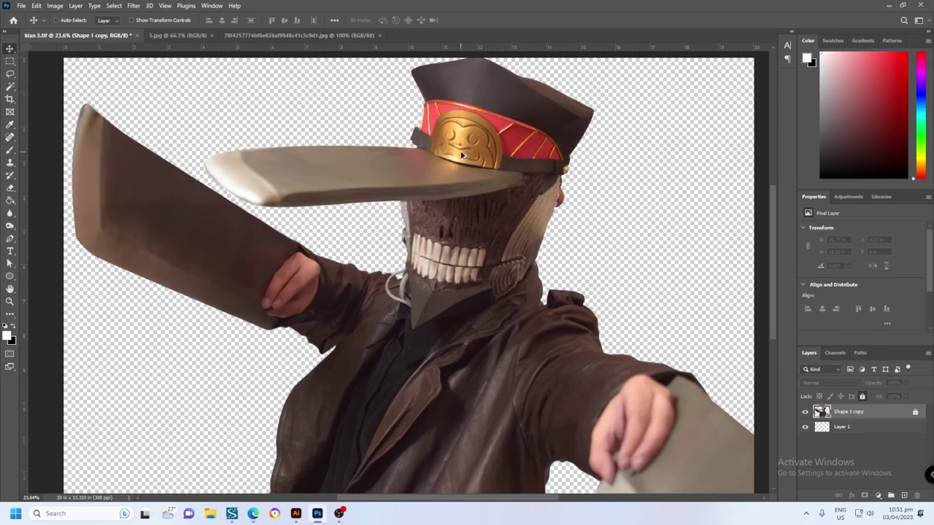
scroll(462, 155, "down", 3)
scroll(314, 98, "up", 1)
scroll(324, 116, "up", 1)
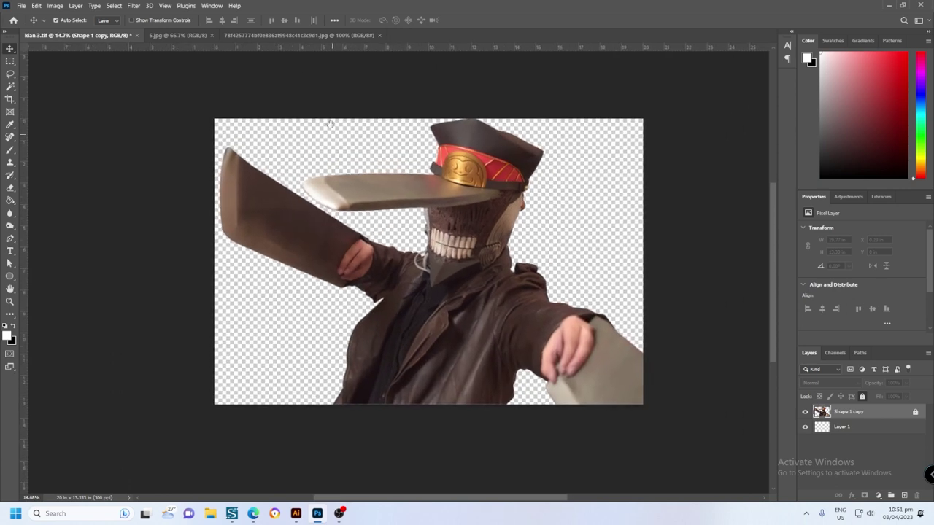
left_click(177, 35)
left_click(253, 35)
Step: Float the cloud image in its own window and drag it into kian 3.tif as a new layer
right_click(255, 35)
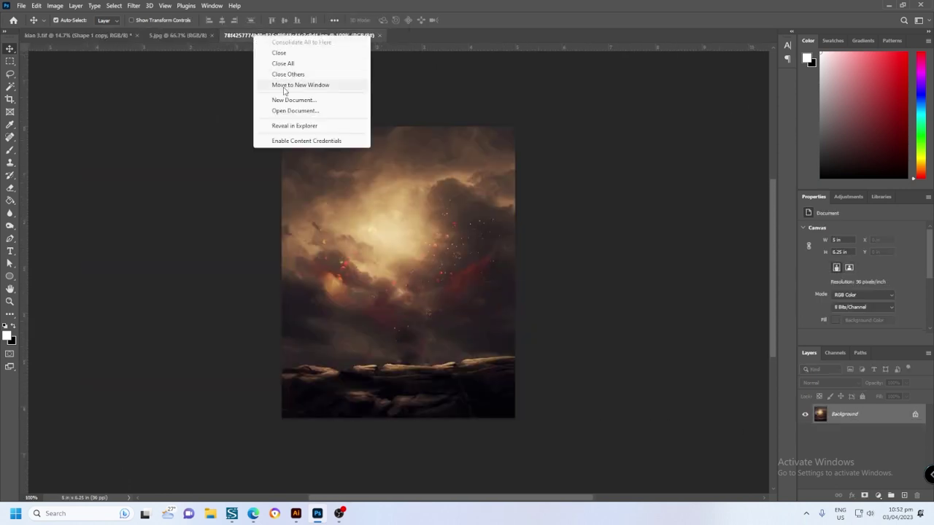
left_click(285, 85)
left_click_drag(165, 35, 143, 109)
left_click(73, 35)
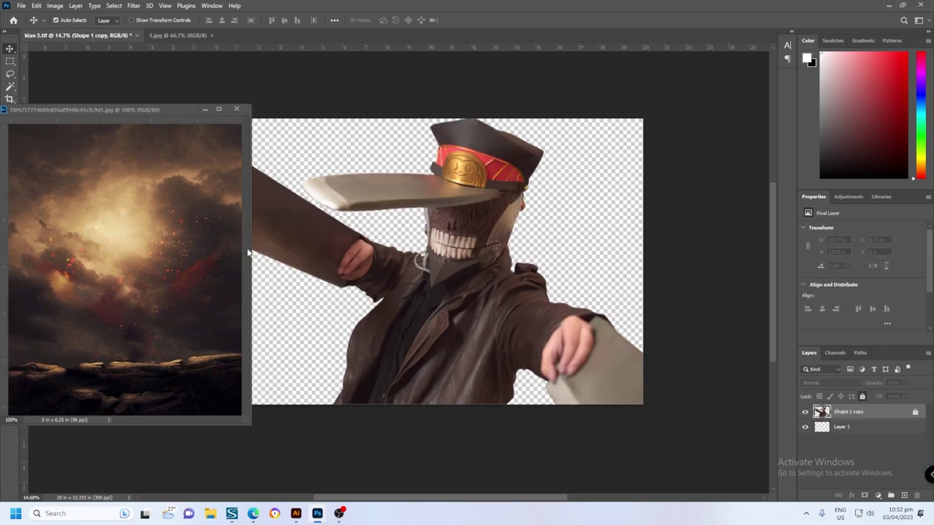
mouse_move(219, 265)
left_mouse_down()
mouse_move(382, 232)
mouse_move(232, 379)
left_mouse_up()
Step: Scale the cloud layer (Layer 2) to fill the whole canvas and position it behind the figure
key("ctrl+t")
scroll(305, 202, "down", 2)
left_click_drag(372, 200, 456, 103)
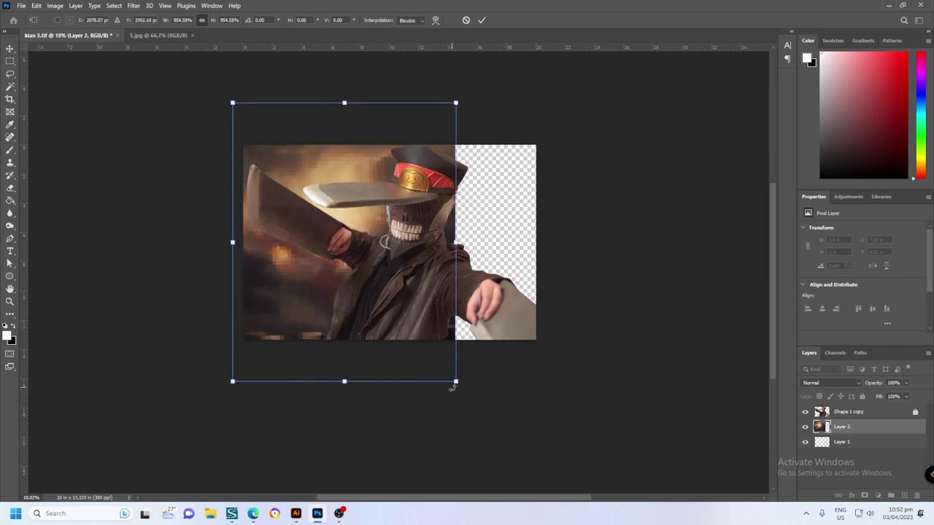
left_click_drag(455, 381, 536, 474)
scroll(285, 190, "up", 1)
key("Return")
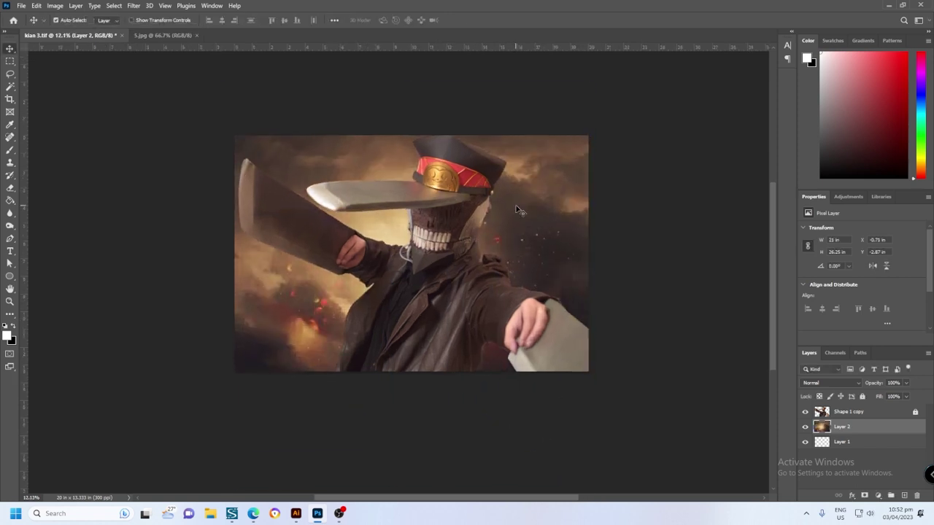
mouse_move(516, 210)
left_mouse_down()
mouse_move(542, 185)
mouse_move(538, 165)
mouse_move(545, 356)
mouse_move(540, 237)
left_mouse_up()
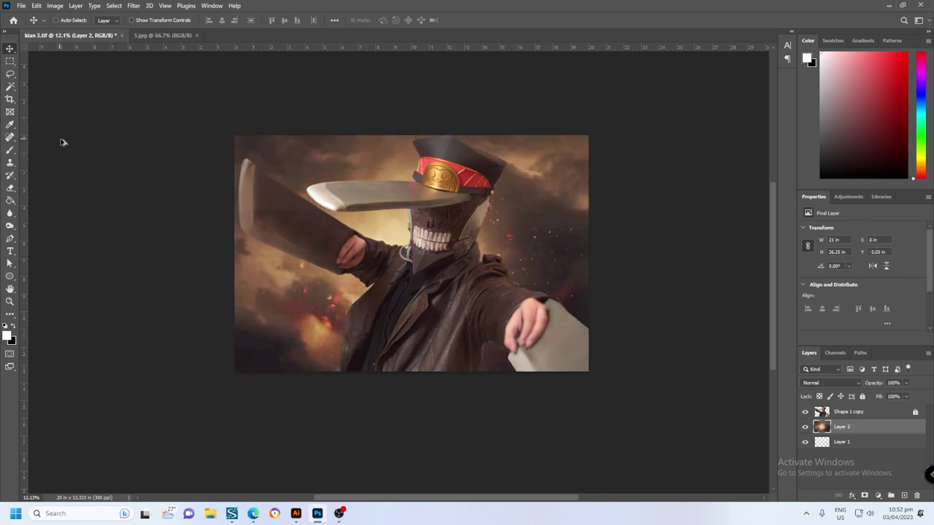
Step: Add a new layer and paint a soft white brush dab behind the cosplayer's head
scroll(349, 179, "up", 2)
scroll(448, 237, "down", 1)
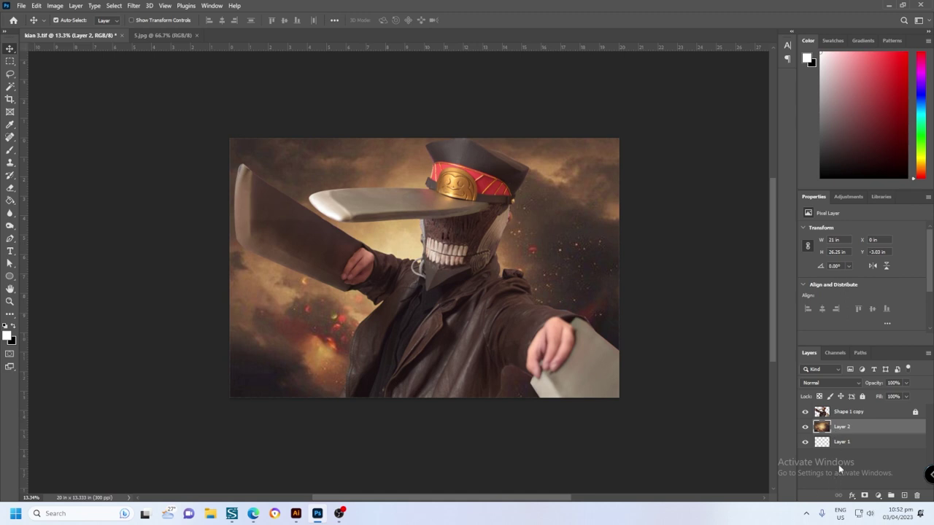
left_click(904, 495)
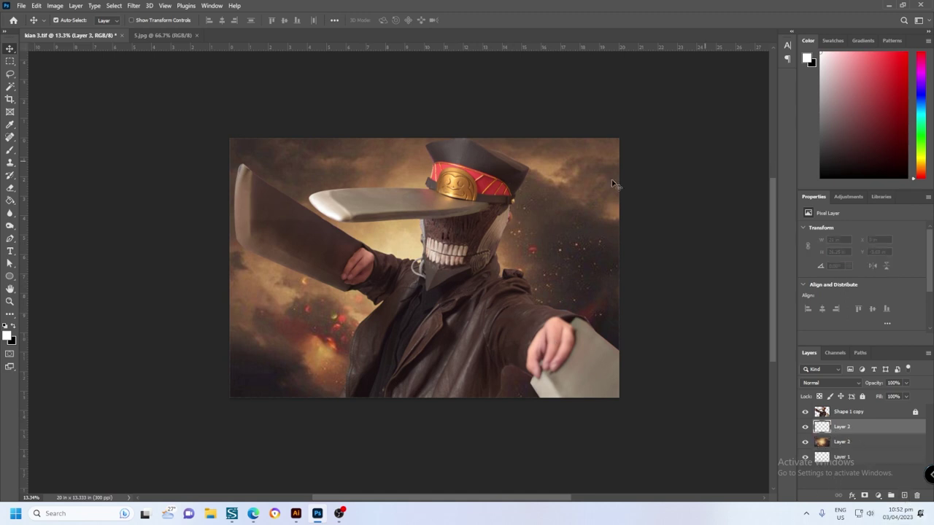
key("b")
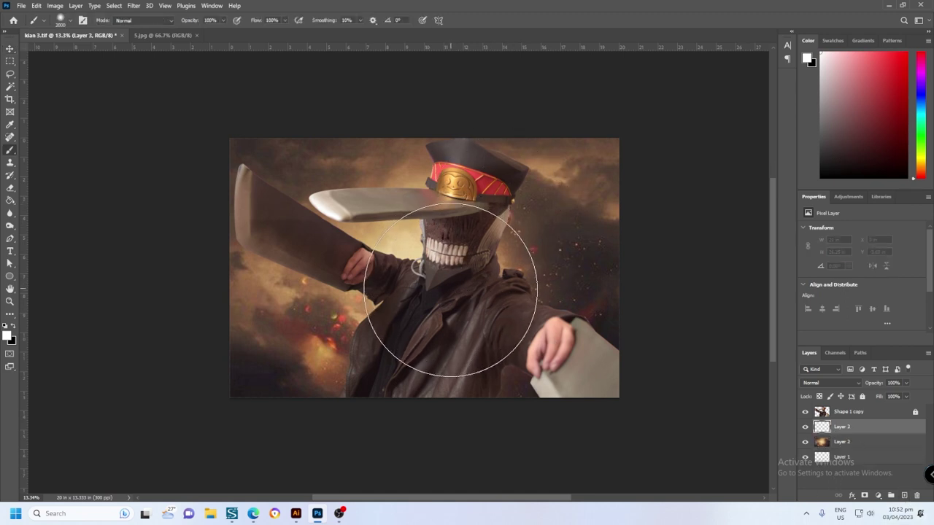
left_click(450, 289)
Step: Give Layer 3 a light orange Color Overlay (R216 G166 B108)
double_click(879, 430)
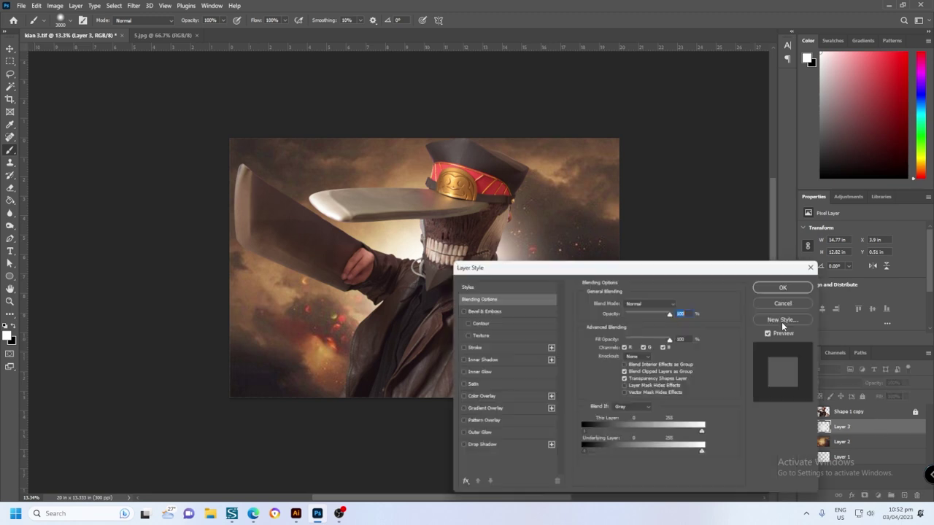
left_click(478, 401)
left_click_drag(553, 267, 663, 250)
left_click(793, 289)
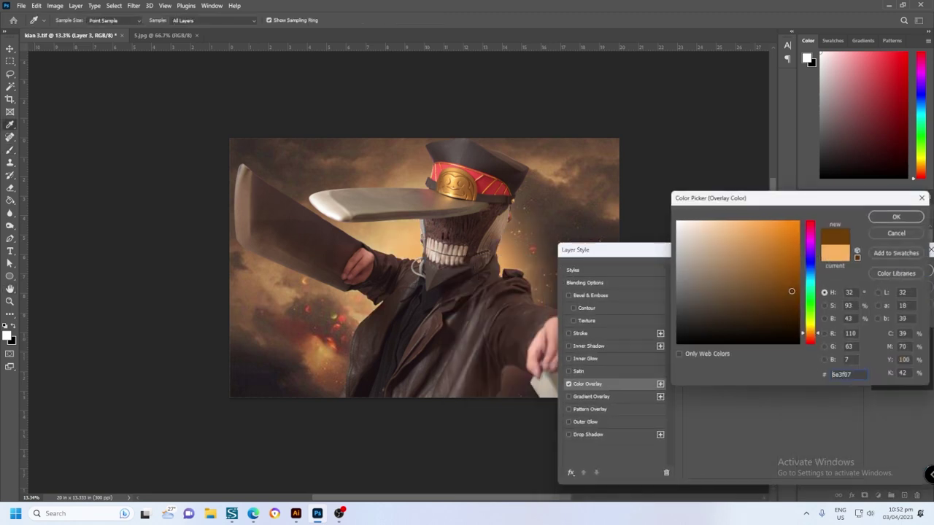
mouse_move(742, 252)
left_mouse_down()
mouse_move(776, 256)
mouse_move(738, 240)
left_mouse_up()
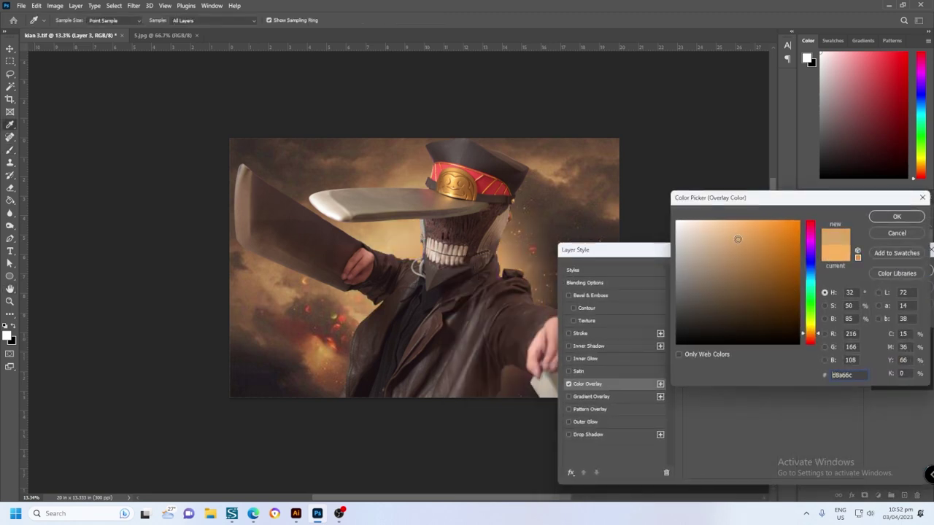
left_click(882, 216)
left_click_drag(892, 251, 745, 235)
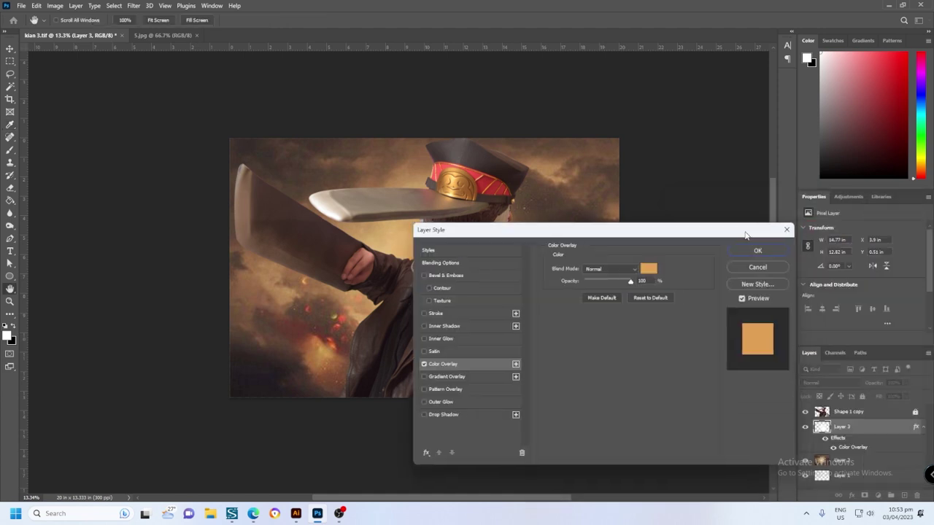
left_click(758, 251)
scroll(350, 282, "up", 2)
scroll(313, 117, "down", 1)
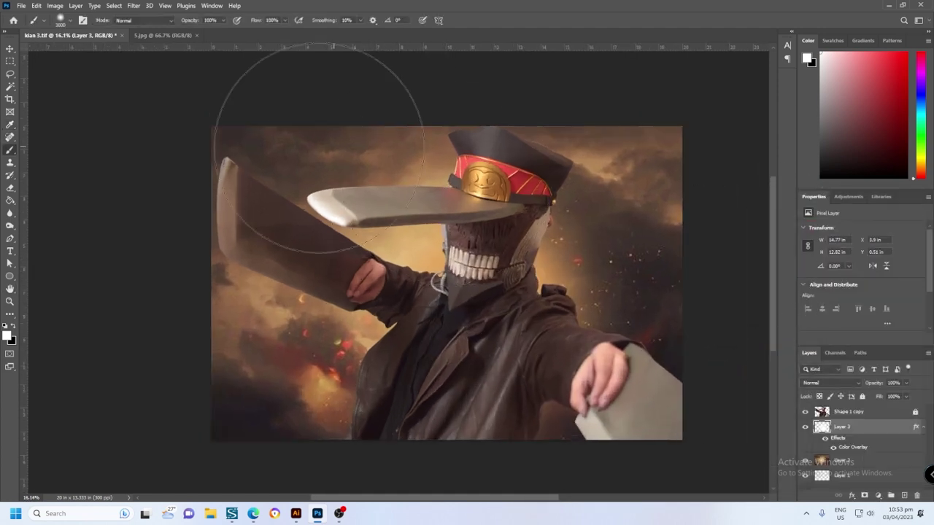
Step: Apply a strong Gaussian Blur to the cloud layer, Layer 2, so the sky goes out of focus
left_click(852, 465)
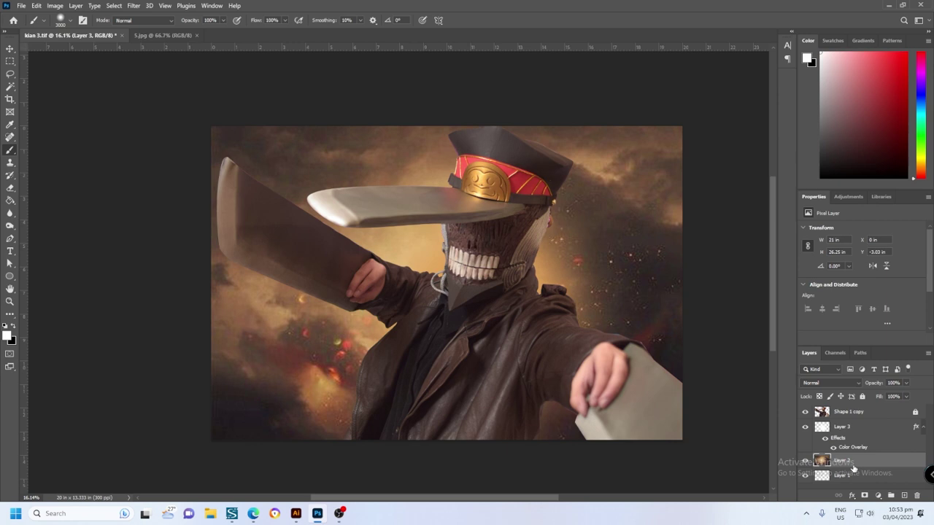
left_click(133, 6)
mouse_move(187, 130)
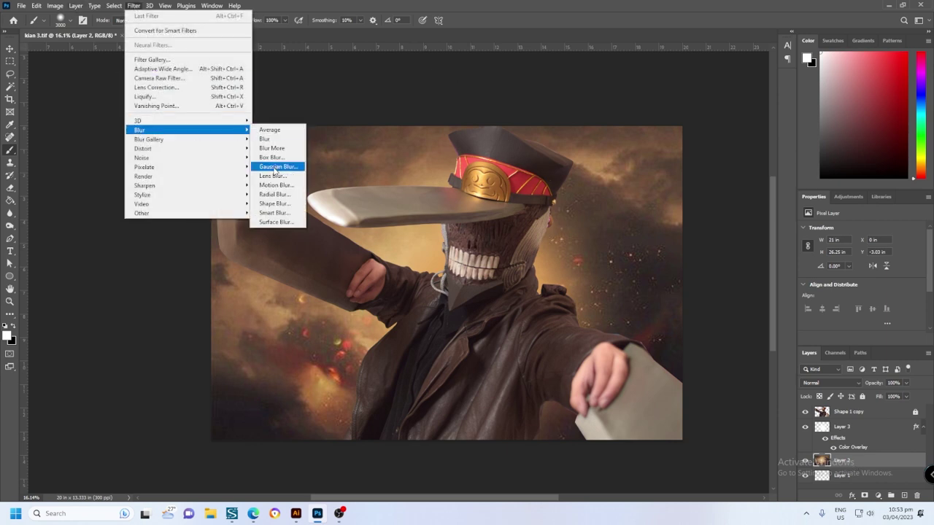
left_click(275, 168)
left_click_drag(656, 129, 760, 152)
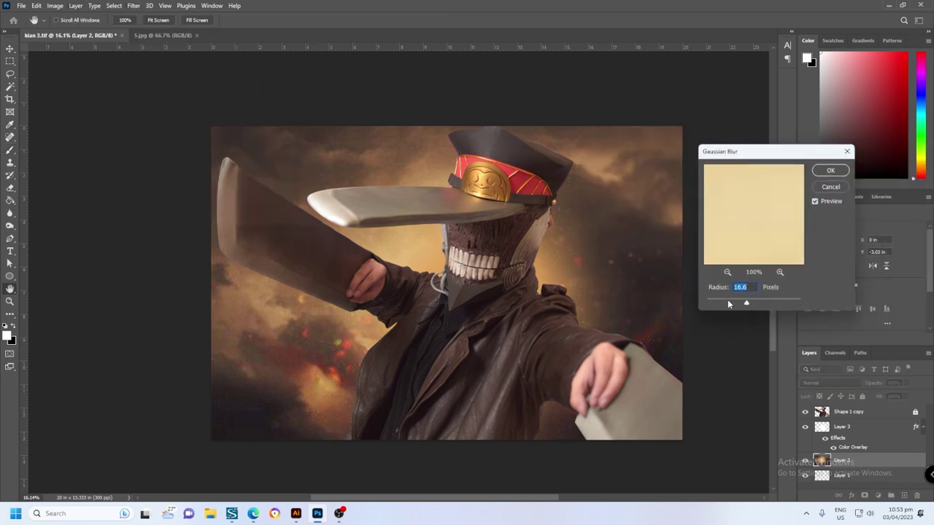
left_click_drag(744, 304, 755, 304)
key("Return")
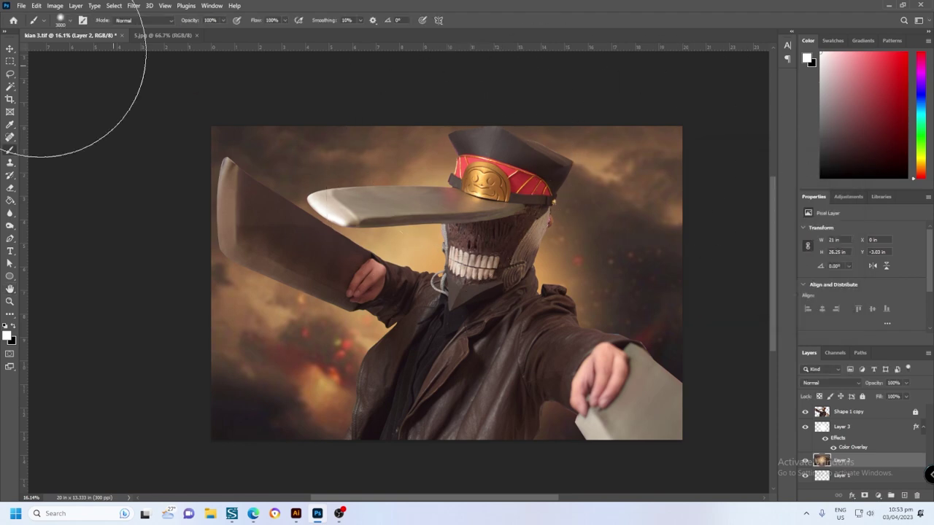
key("v")
scroll(467, 199, "up", 3)
scroll(467, 198, "down", 2)
scroll(549, 180, "down", 1)
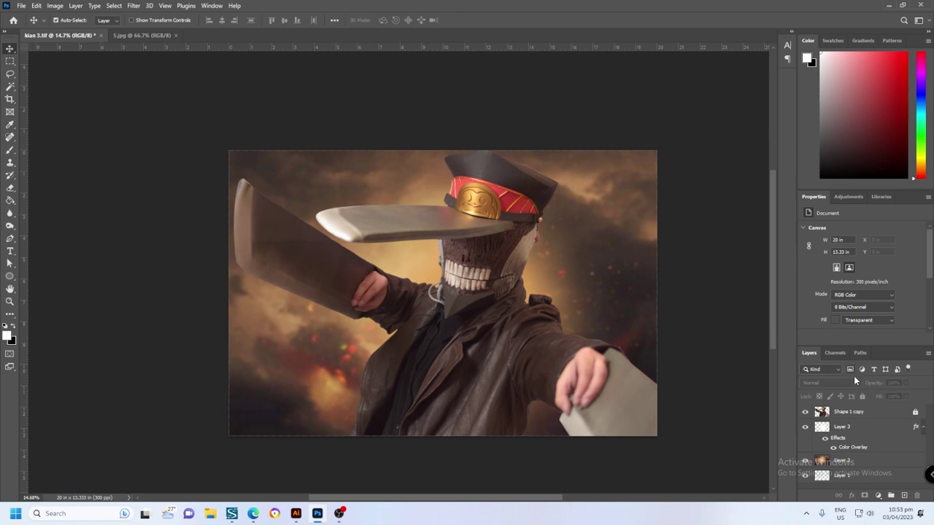
Step: Copy the fire sparks image into the composite as a new layer and close its window
left_click(861, 412)
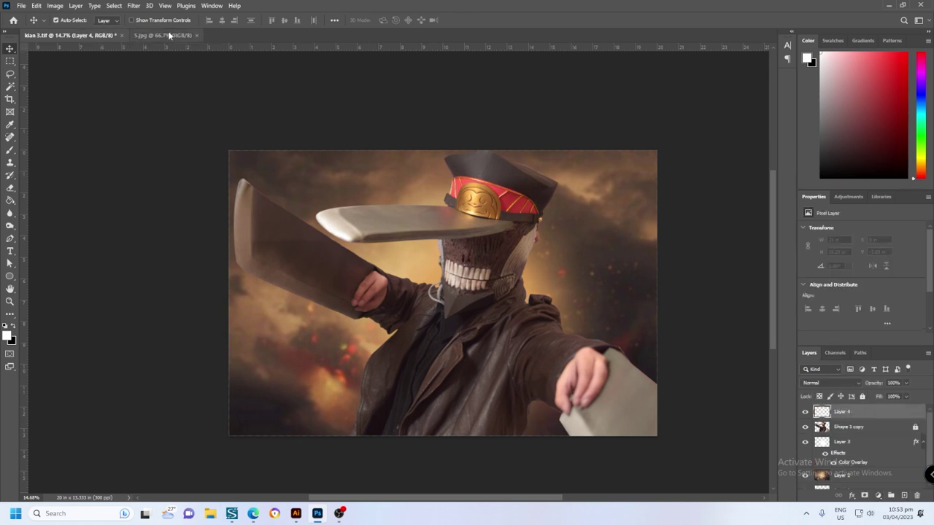
left_click(162, 33)
right_click(163, 33)
left_click(207, 81)
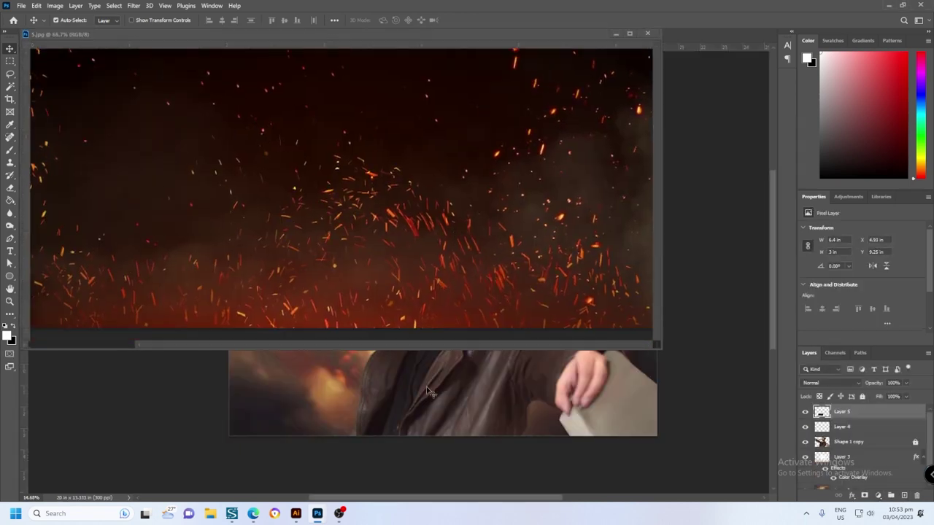
left_click_drag(451, 272, 428, 400)
left_click(647, 33)
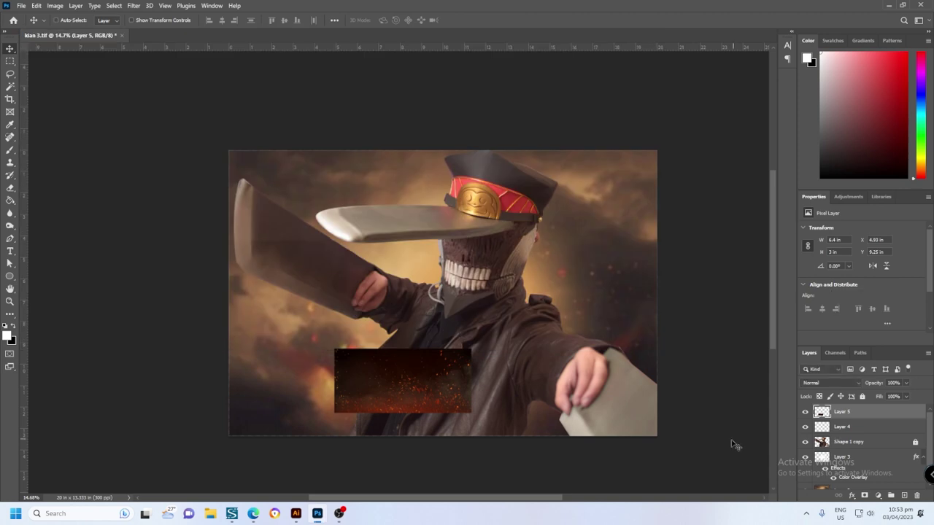
Step: Enlarge the sparks layer across the canvas and flip it horizontally
key("ctrl+t")
left_click_drag(471, 348, 747, 119)
left_click_drag(333, 202, 194, 157)
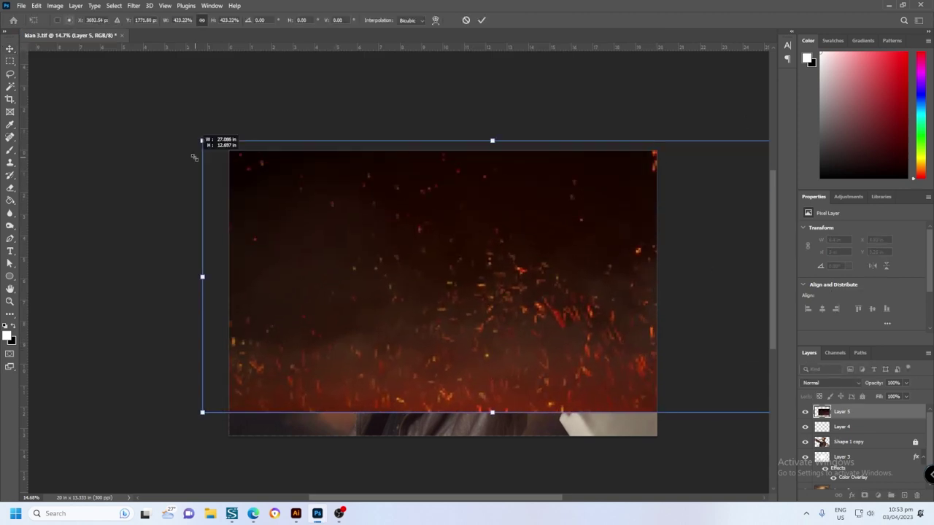
left_click_drag(202, 412, 147, 437)
right_click(407, 106)
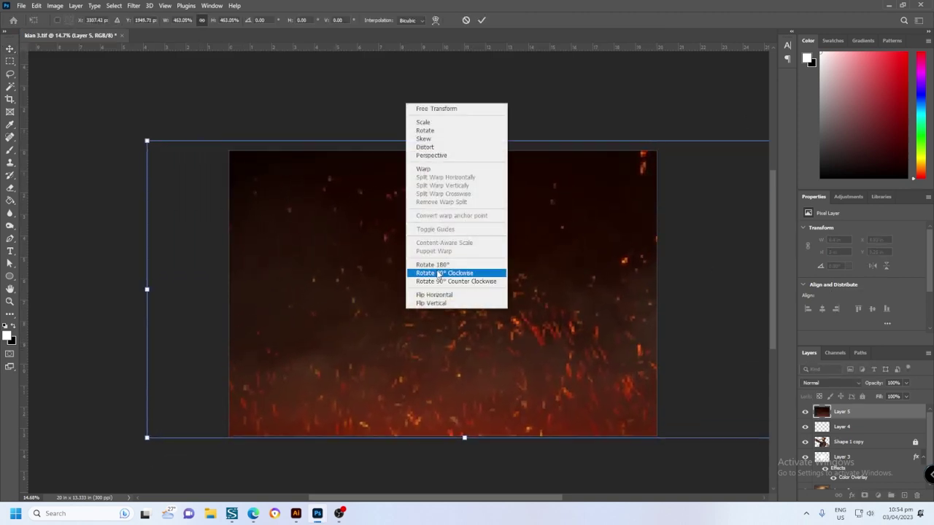
left_click(433, 295)
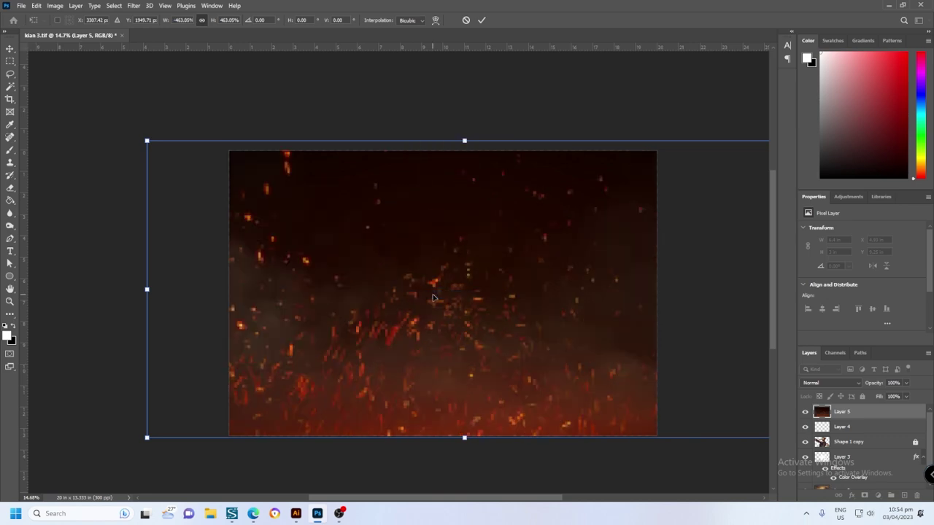
key("Return")
Step: Set Layer 5 to Screen and use Blend If to hide sparks over dark areas
left_click(832, 383)
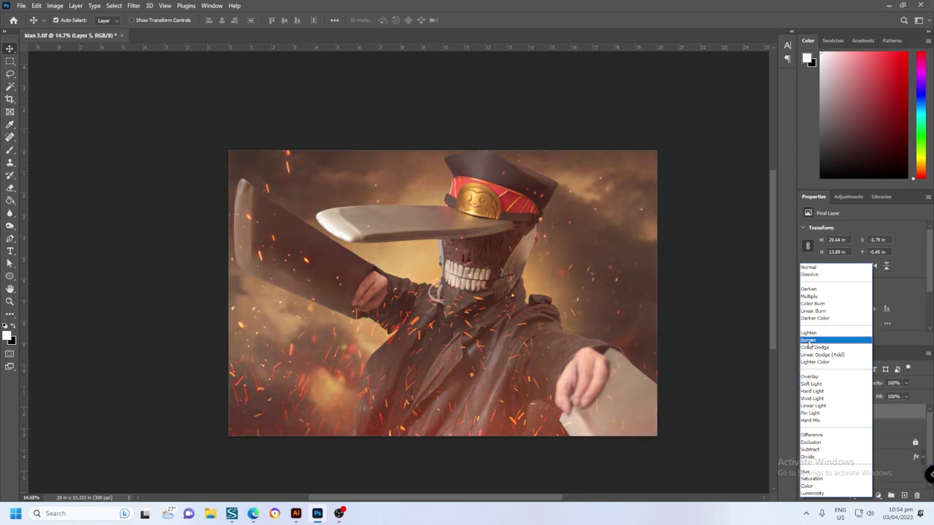
left_click(809, 340)
double_click(890, 416)
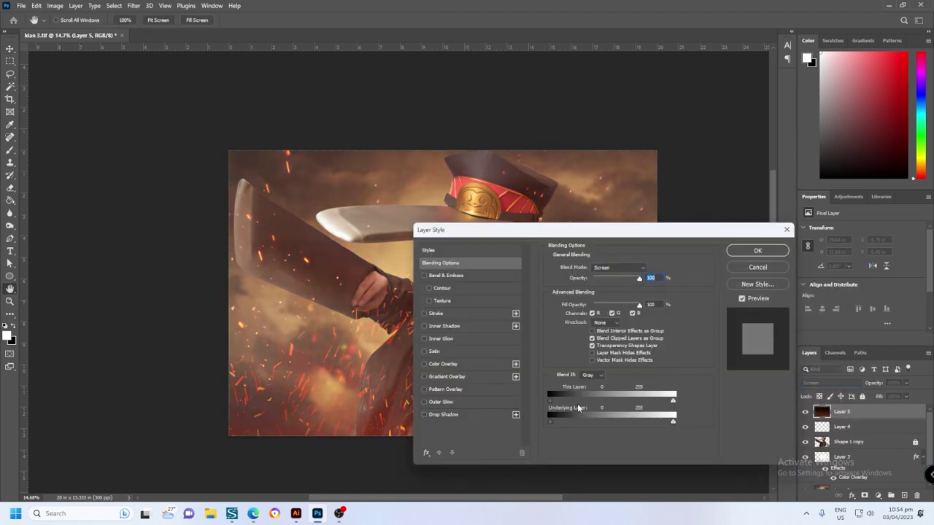
left_click_drag(549, 421, 602, 422)
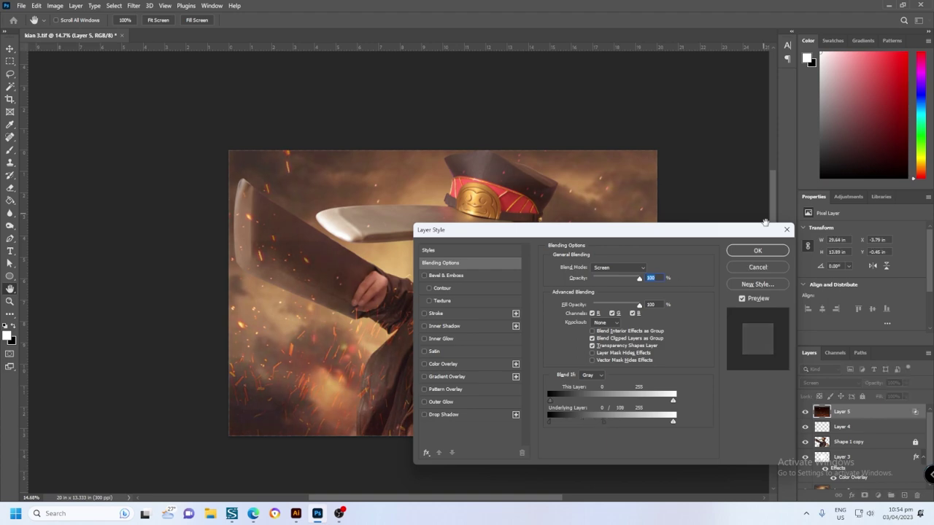
left_click(757, 250)
key("v")
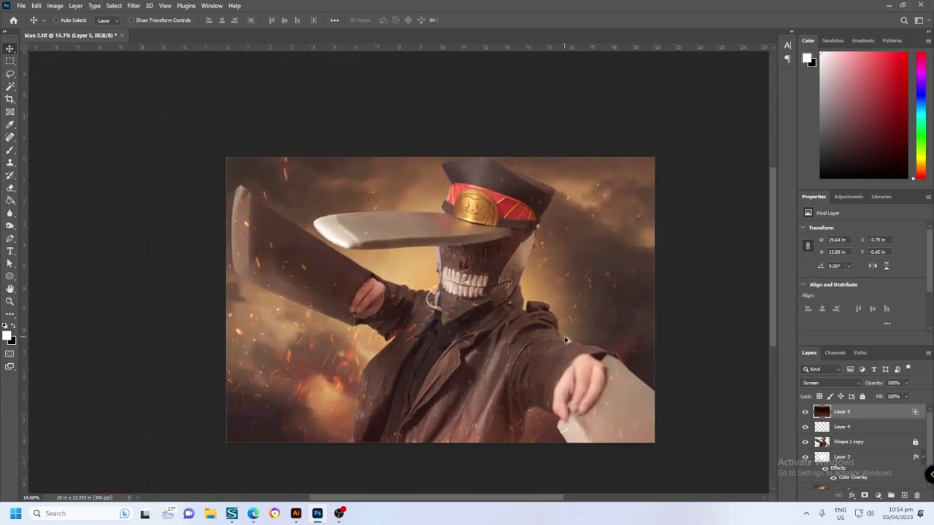
scroll(360, 334, "up", 1)
scroll(360, 334, "up", 2)
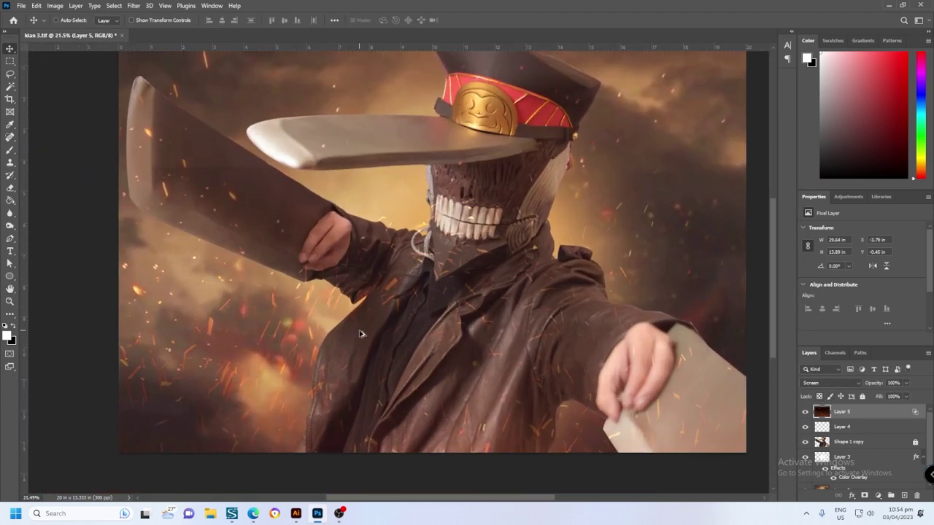
scroll(360, 334, "down", 2)
scroll(447, 322, "up", 2)
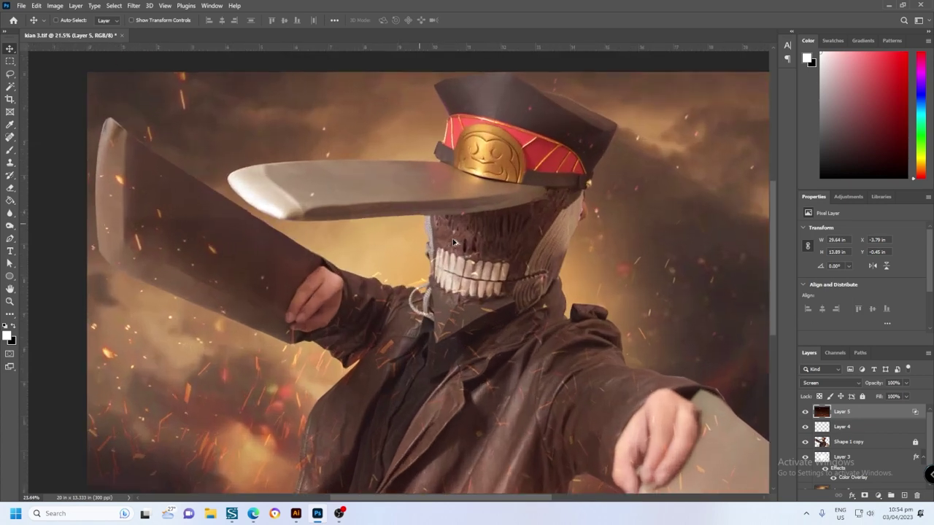
scroll(447, 322, "down", 2)
Step: Duplicate Shape 1 copy, apply Oil Paint (Stylization 4.7, Cleanliness 9.8, Scale 8.8), delete the original
left_click(857, 445)
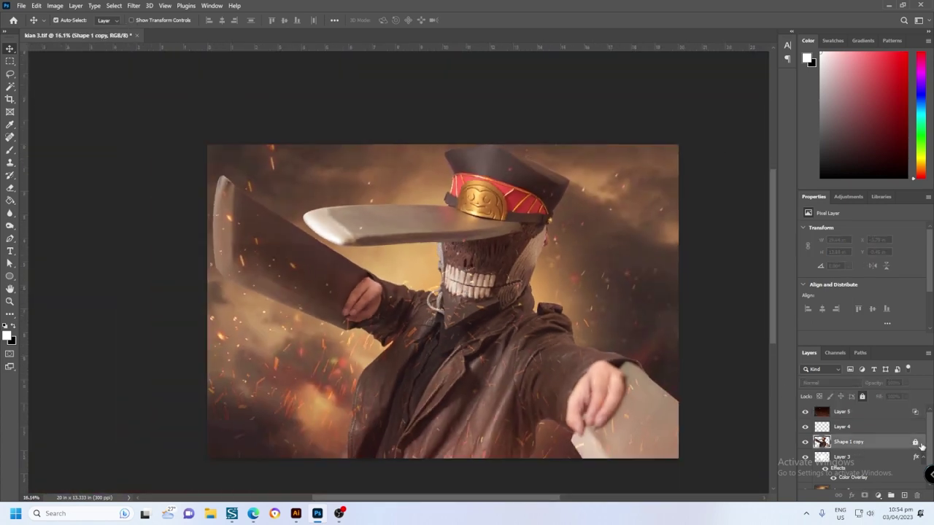
key("ctrl+j")
left_click(133, 5)
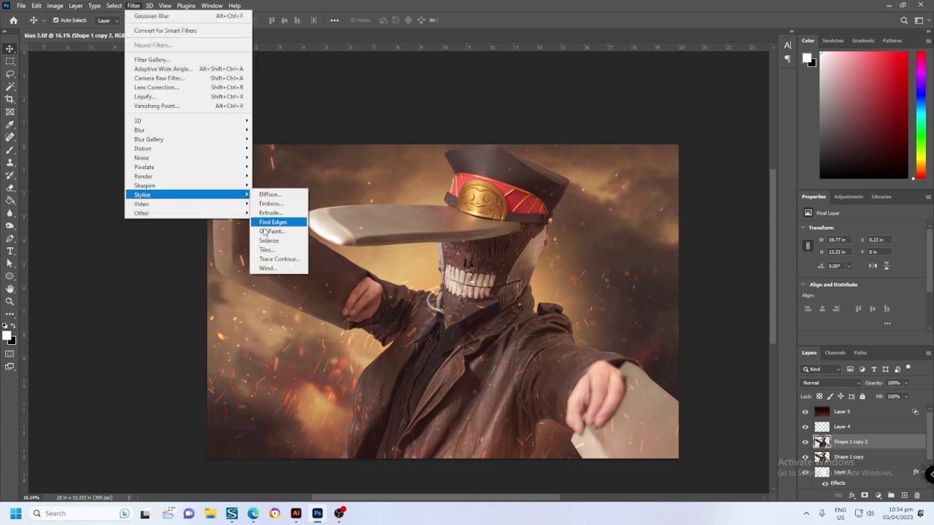
left_click(273, 229)
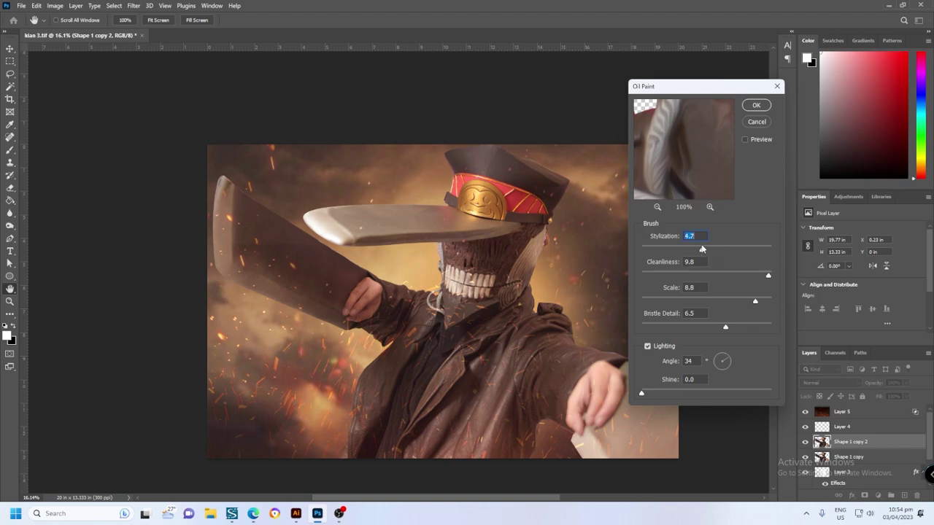
left_click(757, 105)
scroll(457, 270, "up", 3)
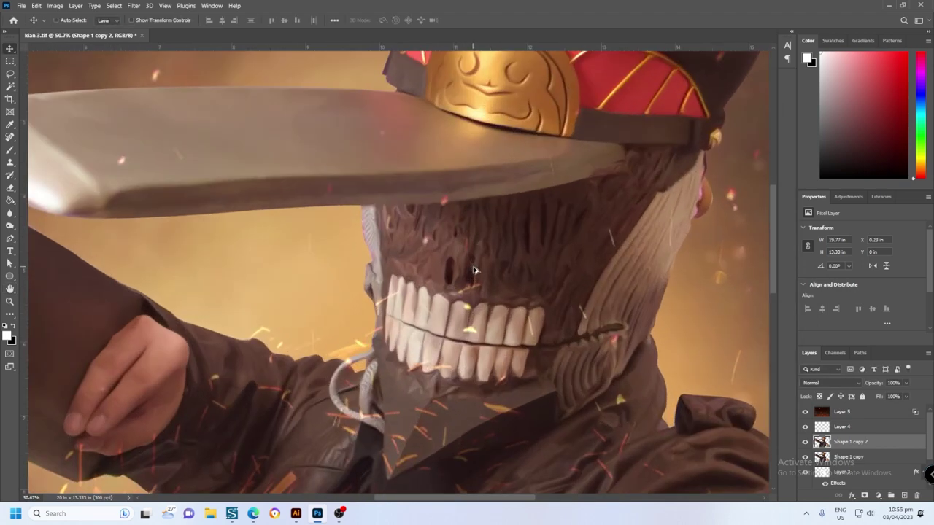
scroll(411, 247, "down", 2)
scroll(507, 328, "down", 2)
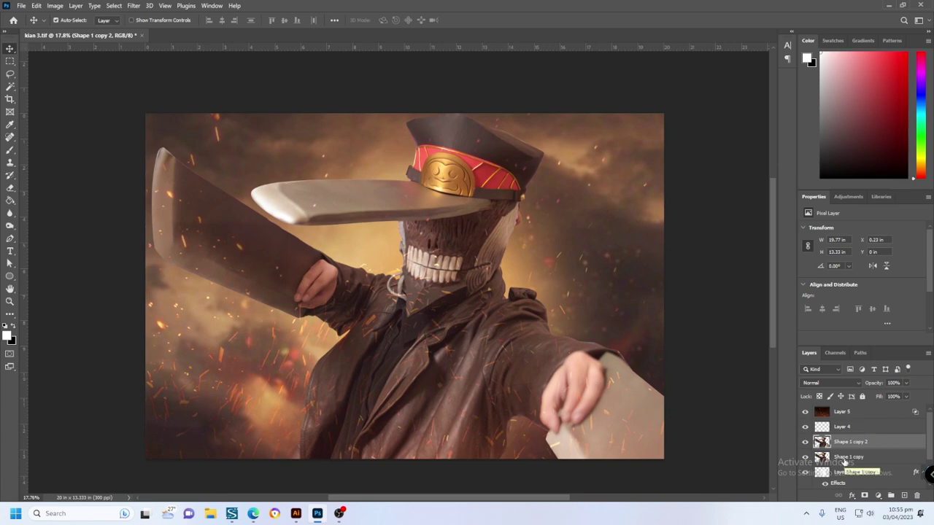
left_click_drag(844, 456, 917, 496)
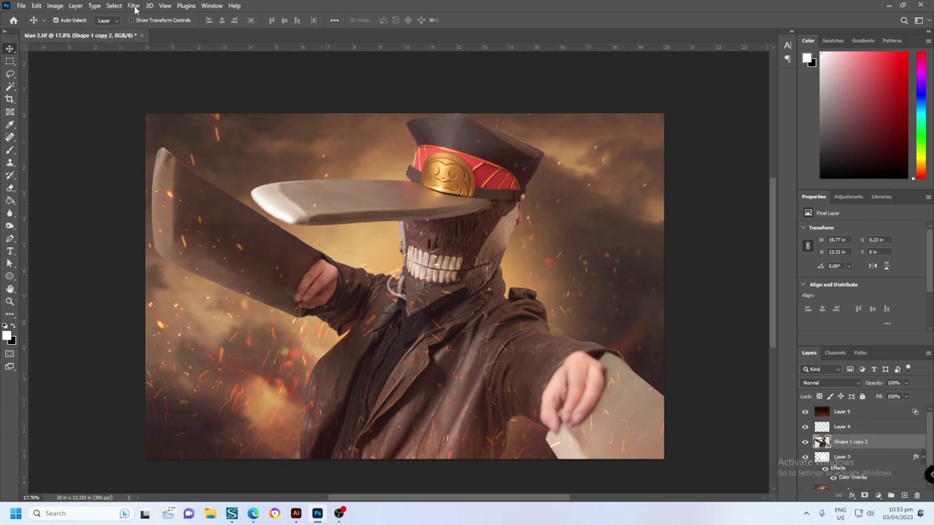
Step: Run the Camera Raw Filter on the figure layer with Clarity +47 and Temperature +6
left_click(10, 98)
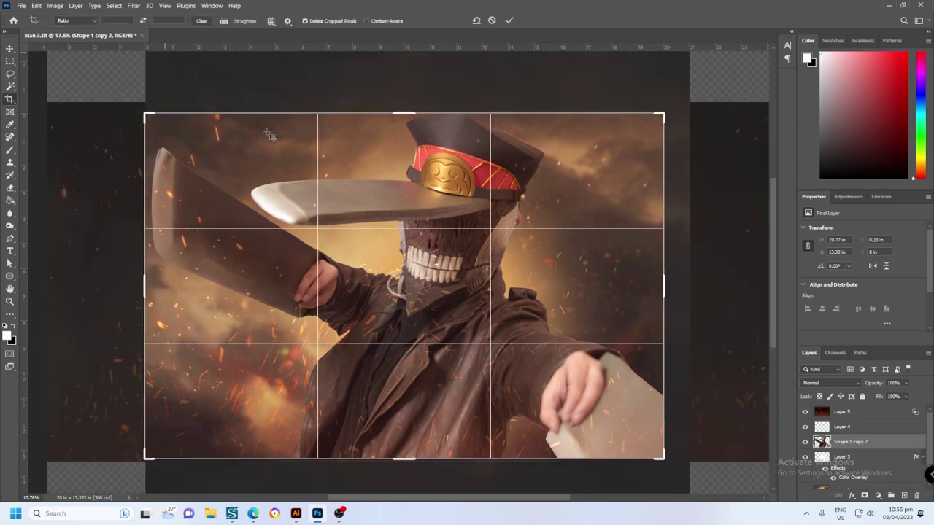
left_click(134, 5)
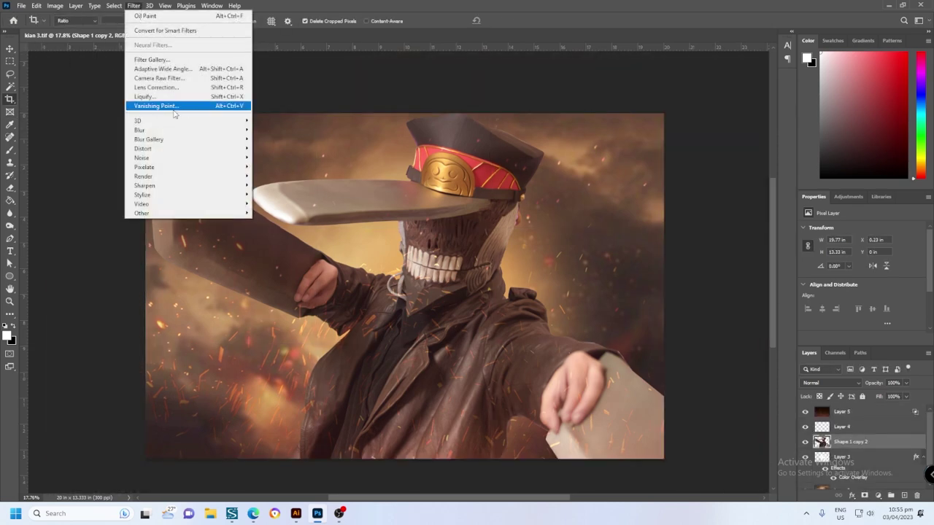
left_click(146, 79)
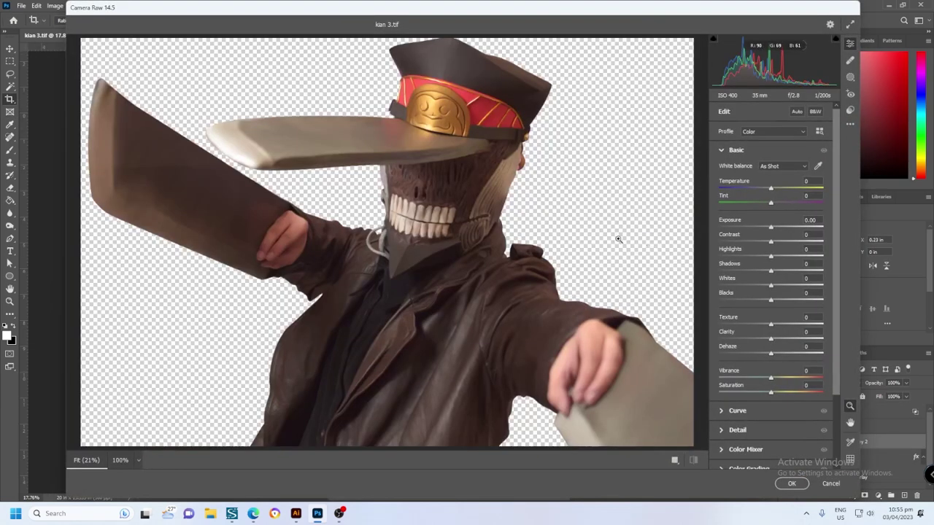
scroll(413, 238, "down", 1)
scroll(449, 180, "up", 2)
left_click_drag(770, 338, 795, 341)
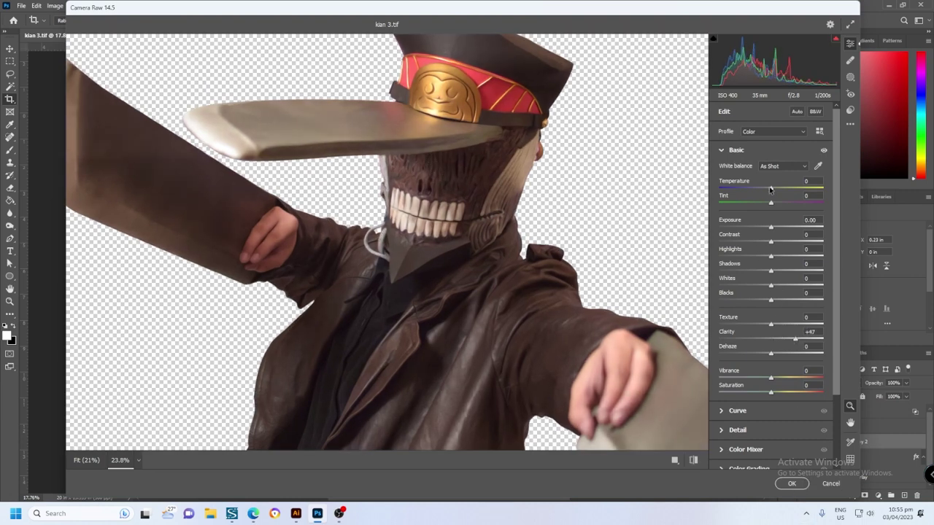
left_click_drag(769, 189, 774, 189)
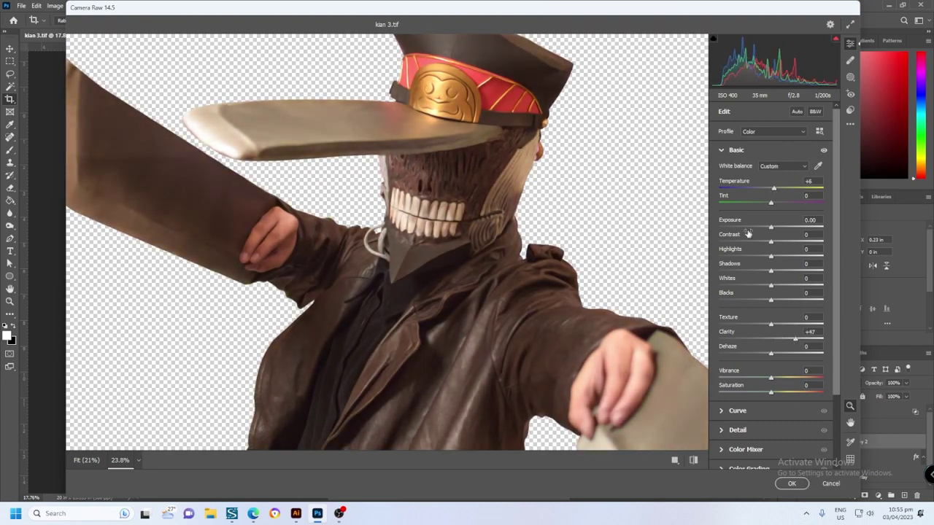
left_click(792, 484)
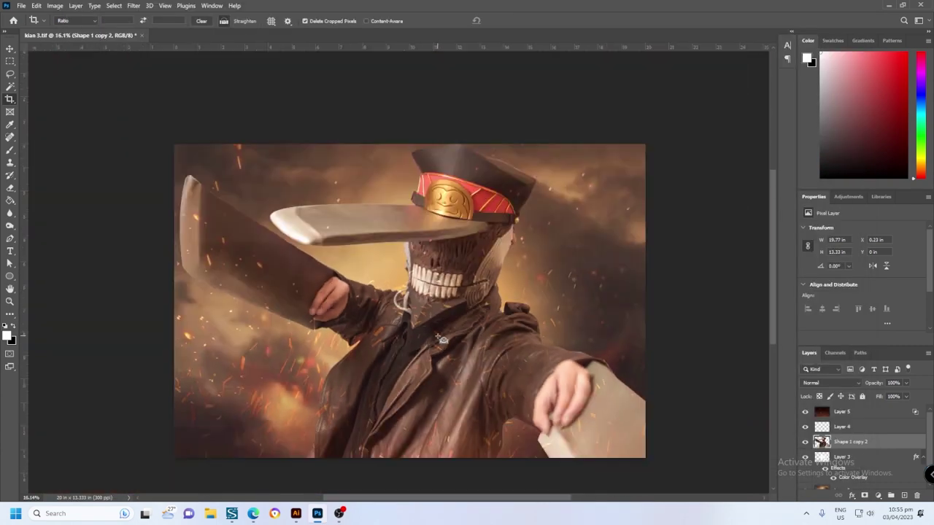
Step: Add a layer mask to Layer 5 and paint black over the face and chest
scroll(443, 340, "up", 1)
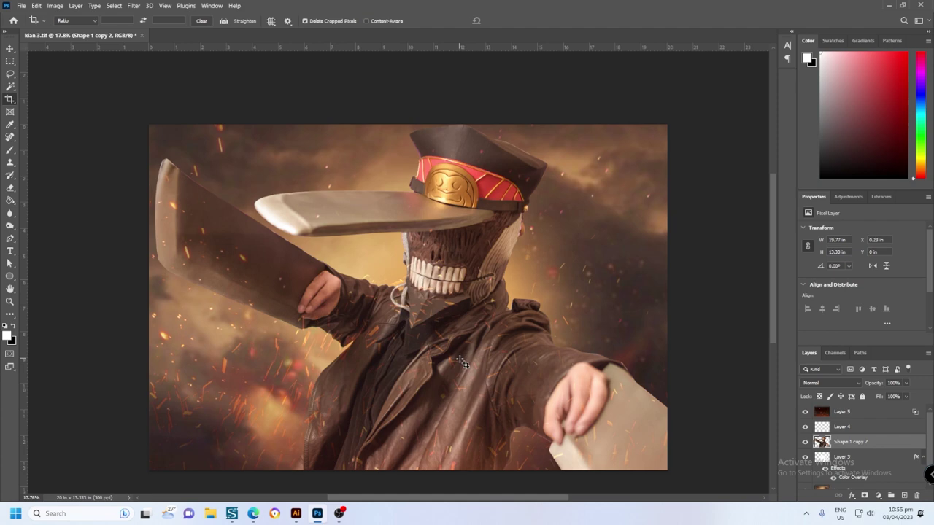
left_click(866, 414)
key("b")
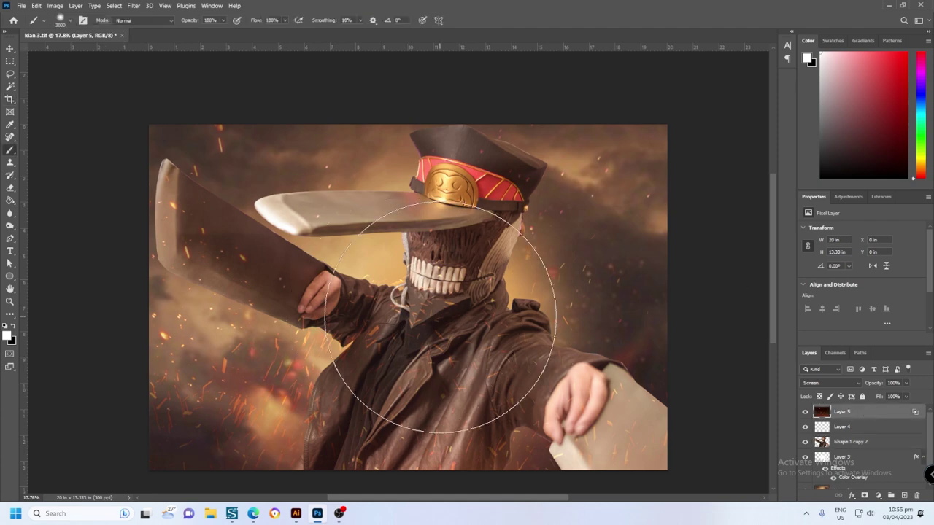
left_click(441, 317)
key("ctrl+z")
left_click(864, 496)
key("x")
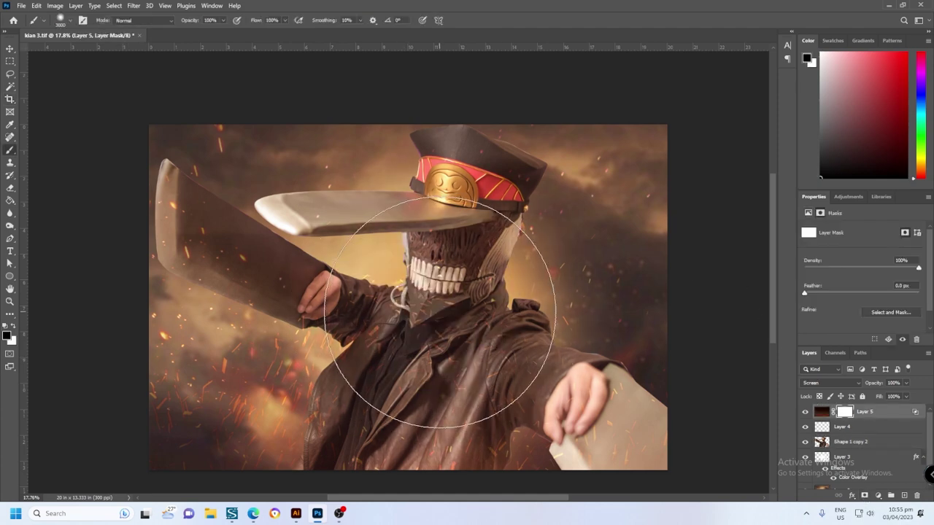
left_click_drag(469, 313, 440, 289)
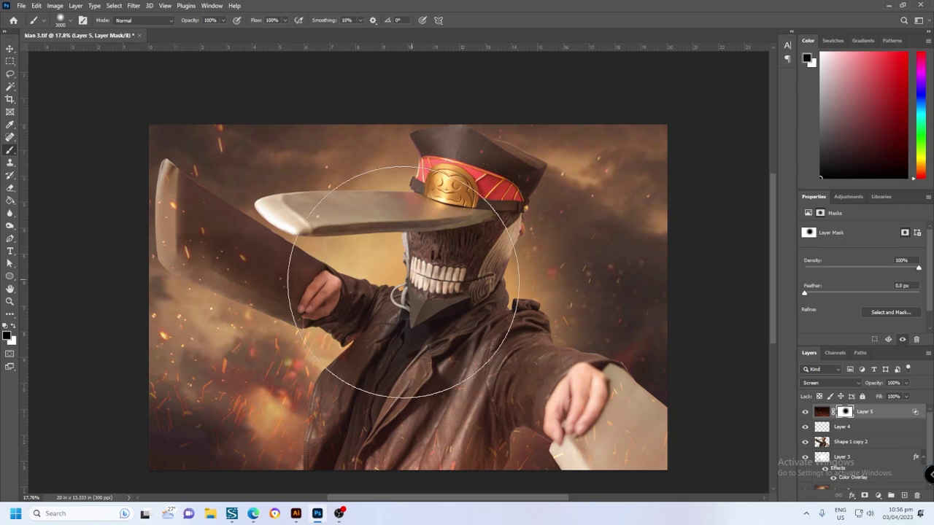
Step: Toggle the sparks layer's visibility off and on to compare the masked result
scroll(311, 285, "down", 2)
left_click(805, 412)
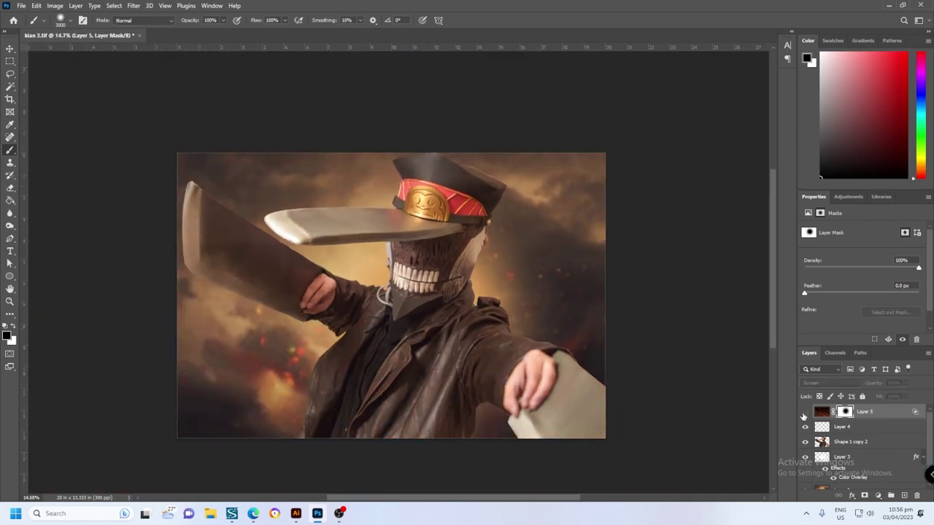
left_click(806, 412)
scroll(343, 302, "up", 9)
scroll(158, 244, "down", 4)
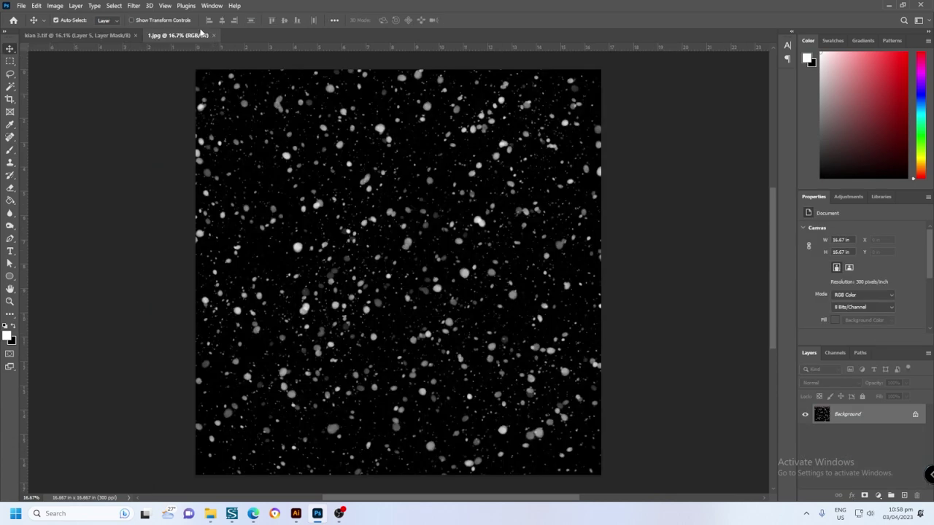
Step: Bring the 1.jpg snow image into the composite as Layer 6, closing the source unsaved
right_click(193, 42)
left_click(238, 86)
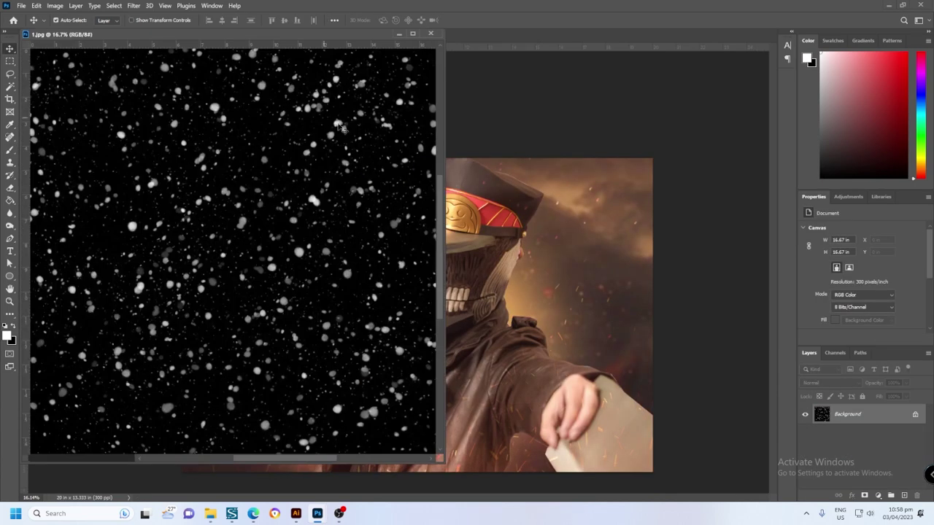
left_click_drag(887, 418, 608, 310)
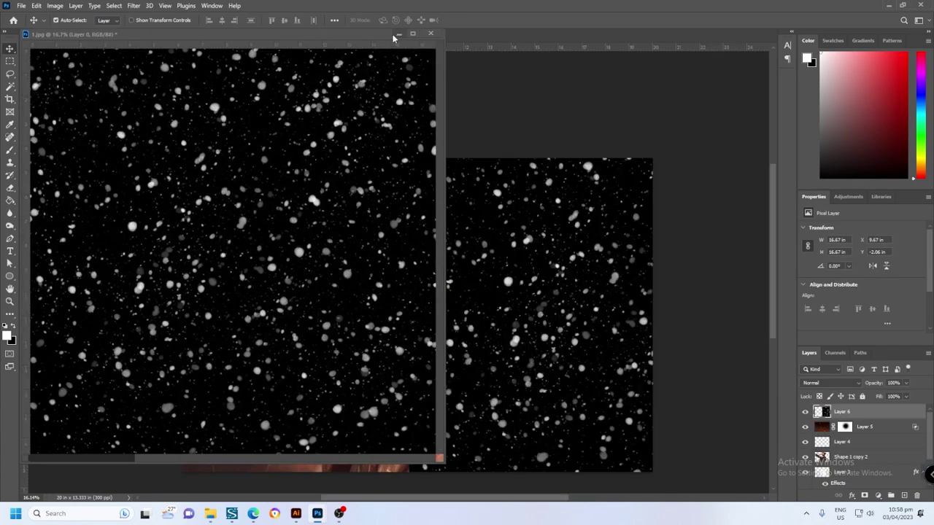
left_click(430, 34)
left_click(462, 189)
left_click_drag(693, 153, 466, 152)
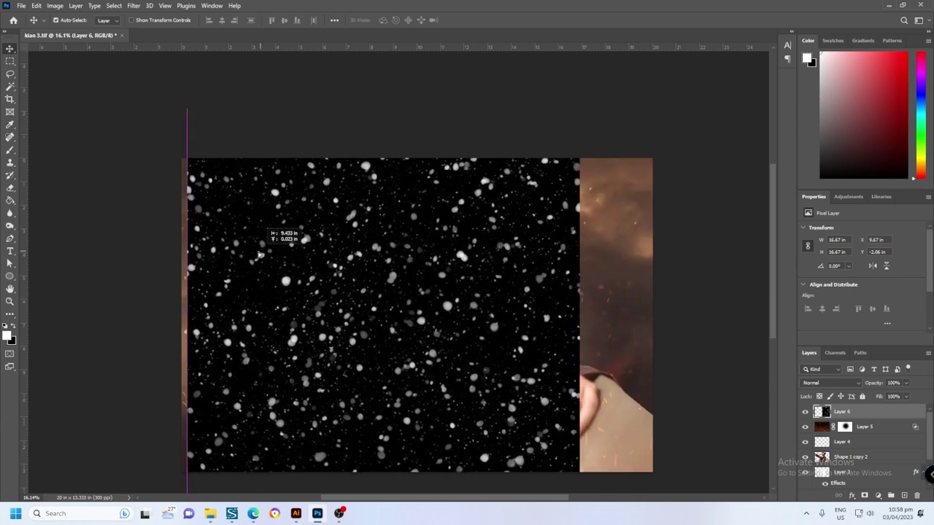
Step: Scale the snow layer to cover the whole canvas and set it to Screen mode
key("ctrl+t")
left_click_drag(511, 428, 579, 493)
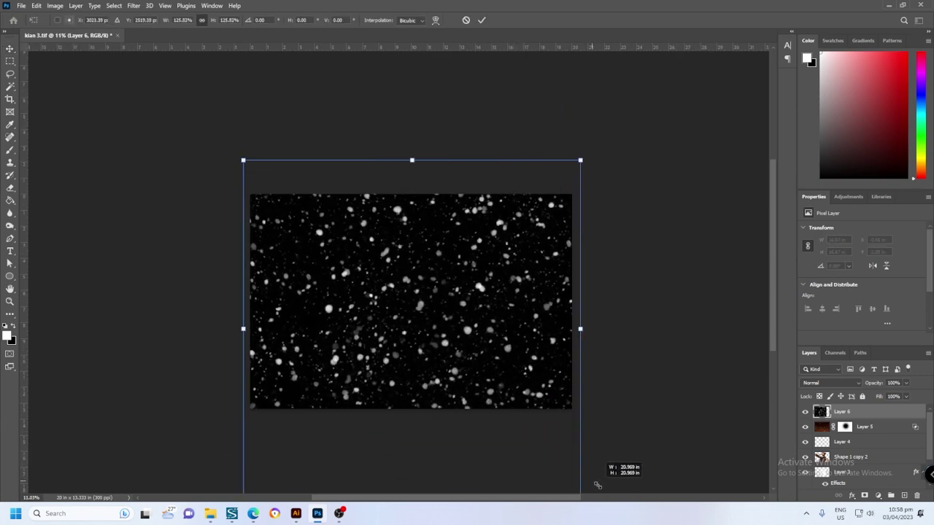
key("Return")
left_click(810, 383)
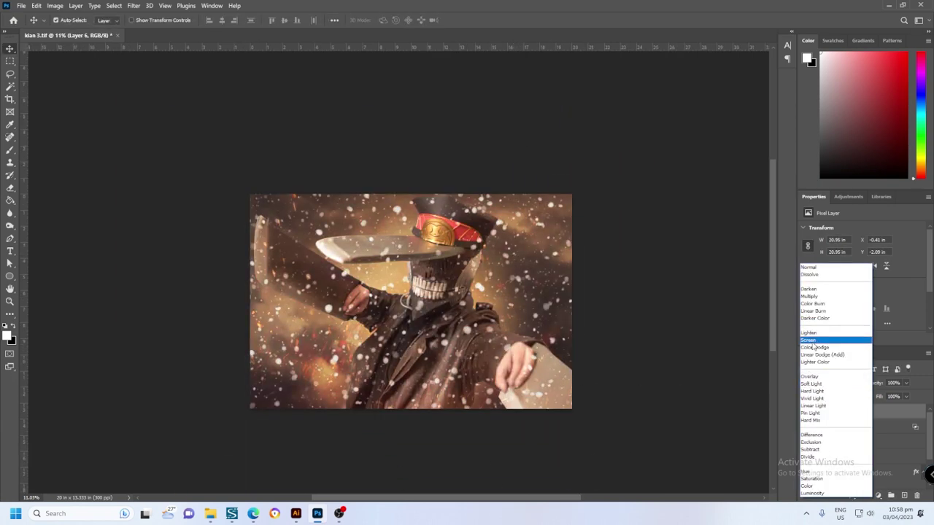
left_click(809, 340)
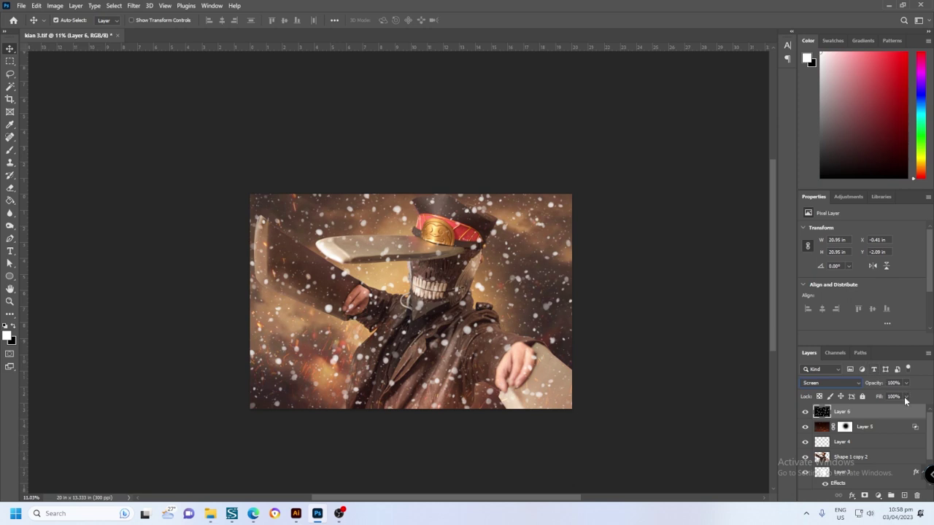
Step: Try a colour overlay and a clipped Hue/Saturation (saturation -9), discard both, and reopen Layer 6's Layer Style
double_click(890, 417)
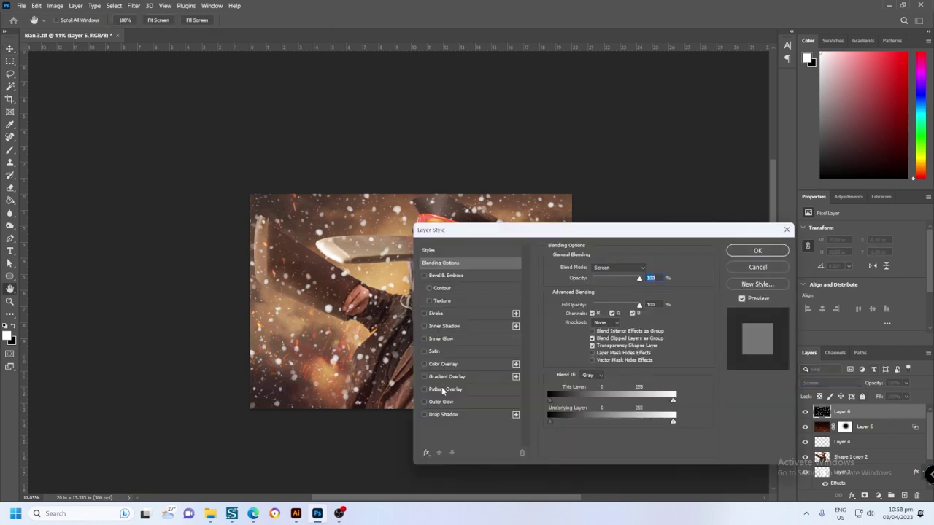
left_click(449, 364)
left_click(767, 268)
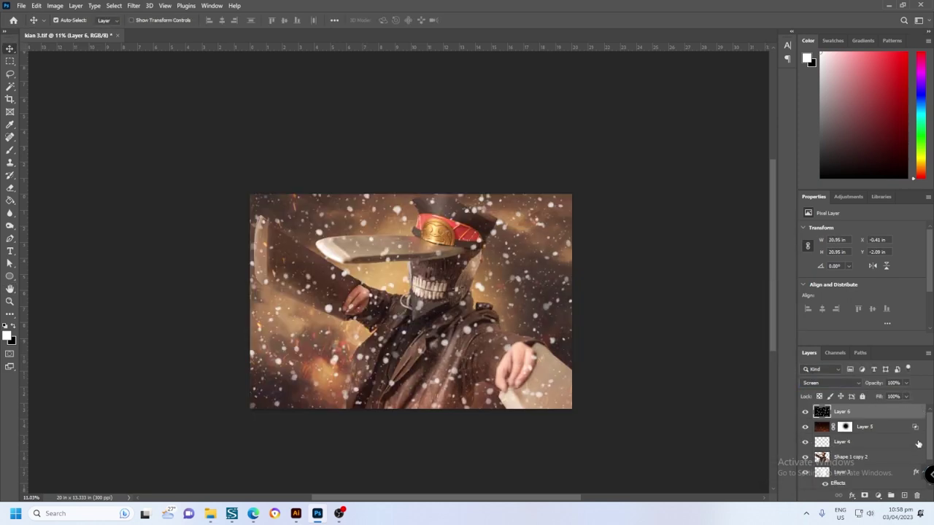
left_click(877, 498)
left_click(866, 403)
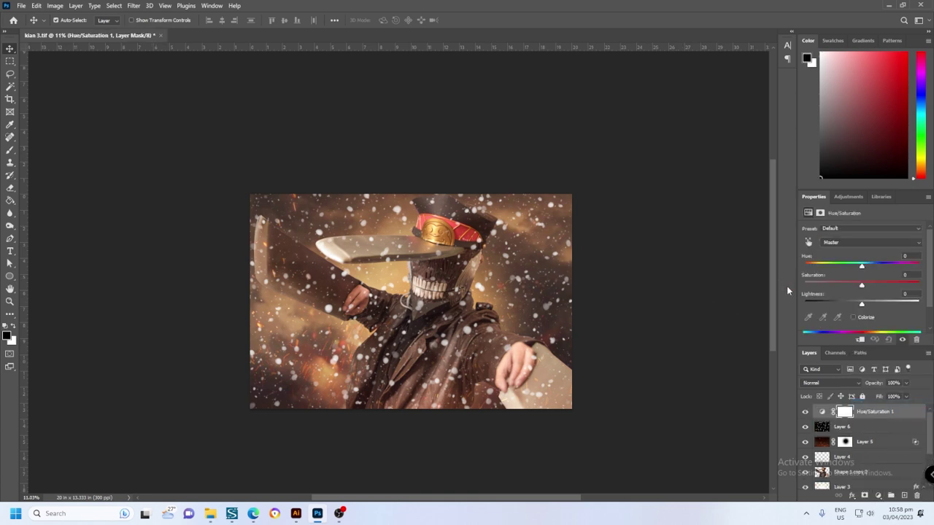
left_click_drag(883, 286, 856, 286)
left_click(878, 414)
right_click(878, 413)
left_click(773, 279)
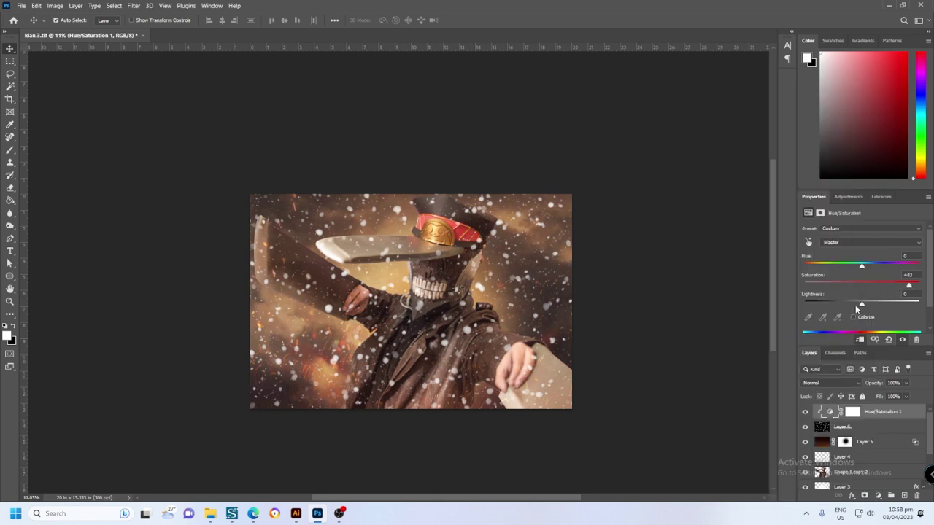
key("Delete")
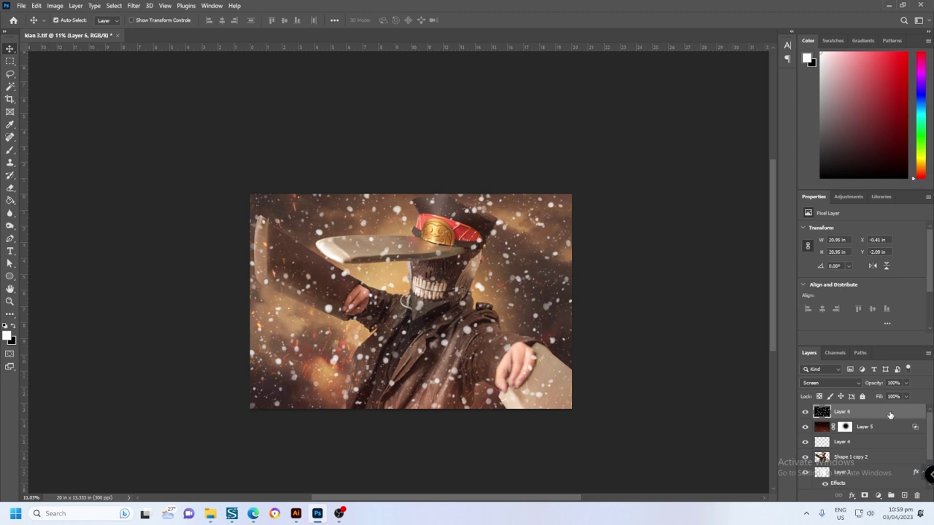
double_click(889, 414)
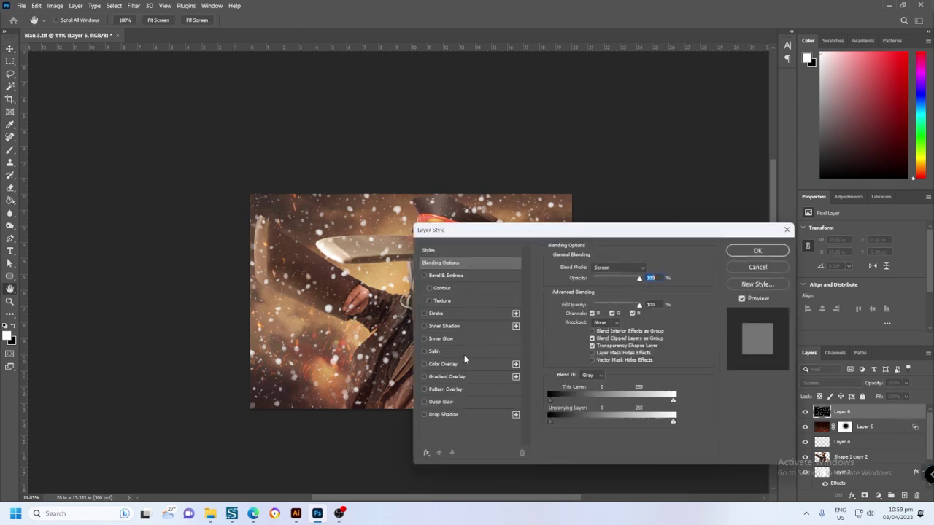
Step: Colorize the snow particles red with Hue/Saturation, adjusting hue and lightness
left_click(753, 267)
key("ctrl+u")
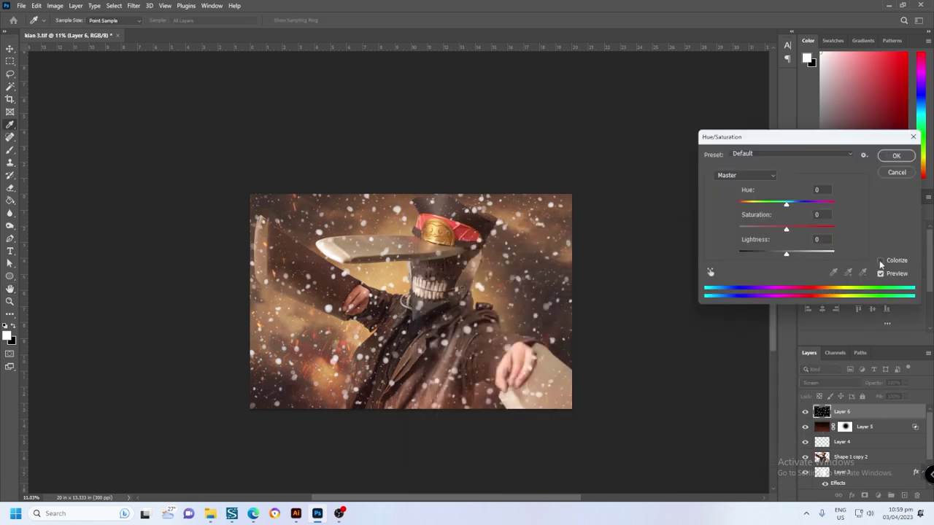
left_click(880, 261)
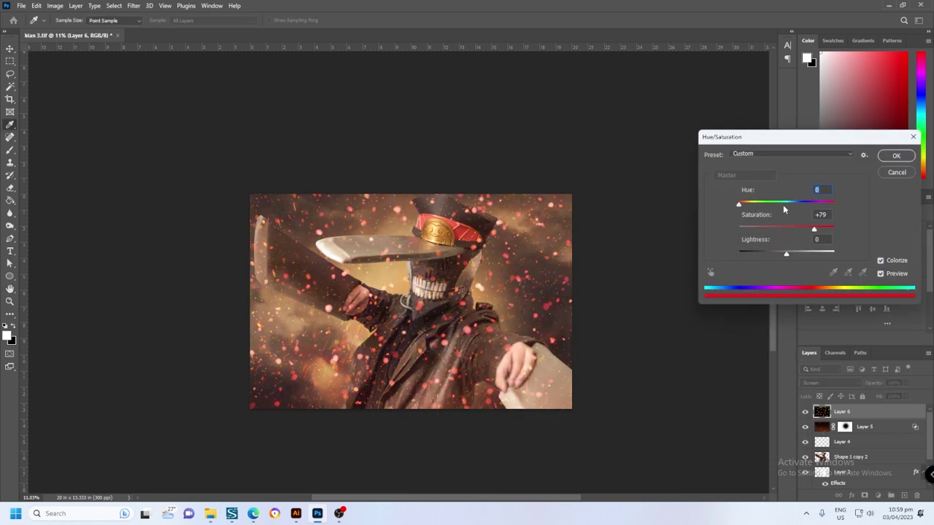
left_click_drag(806, 255, 771, 256)
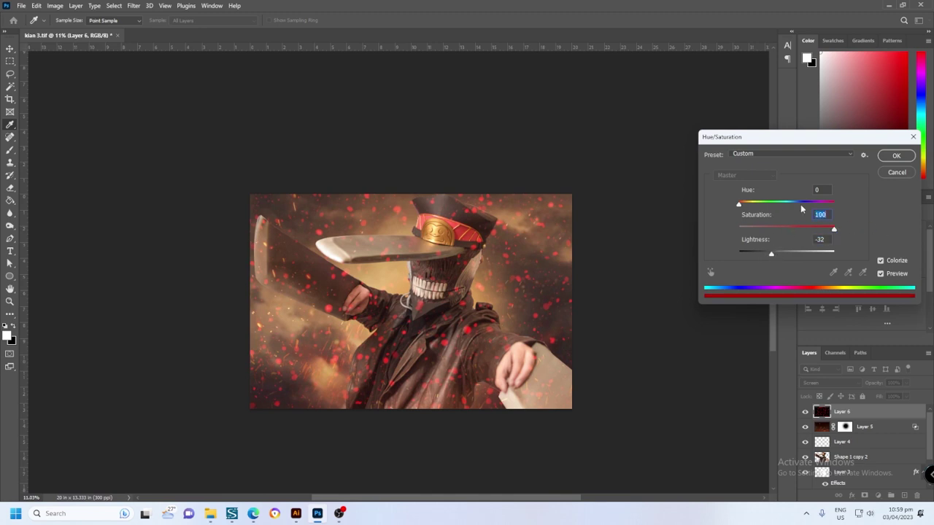
left_click_drag(738, 204, 825, 205)
left_click_drag(769, 260, 775, 261)
left_click(896, 156)
key("v")
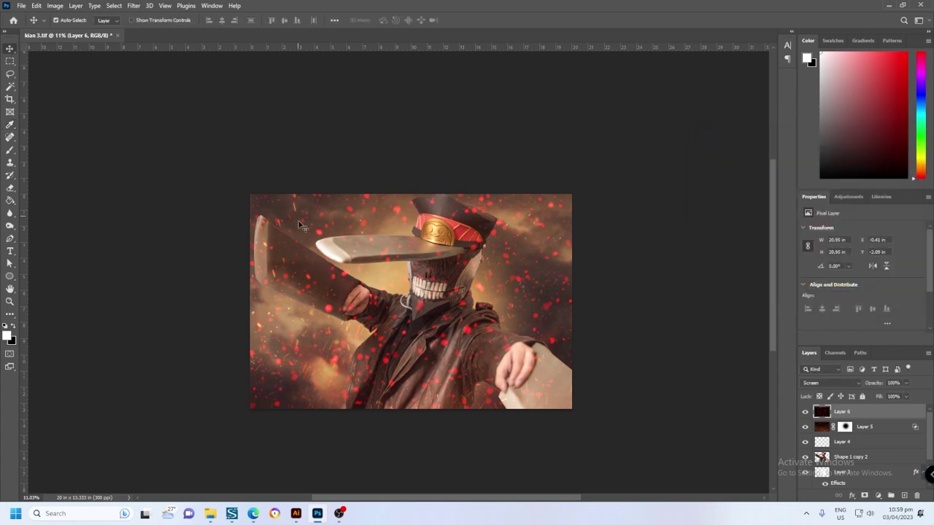
scroll(344, 251, "up", 5)
scroll(345, 251, "down", 3)
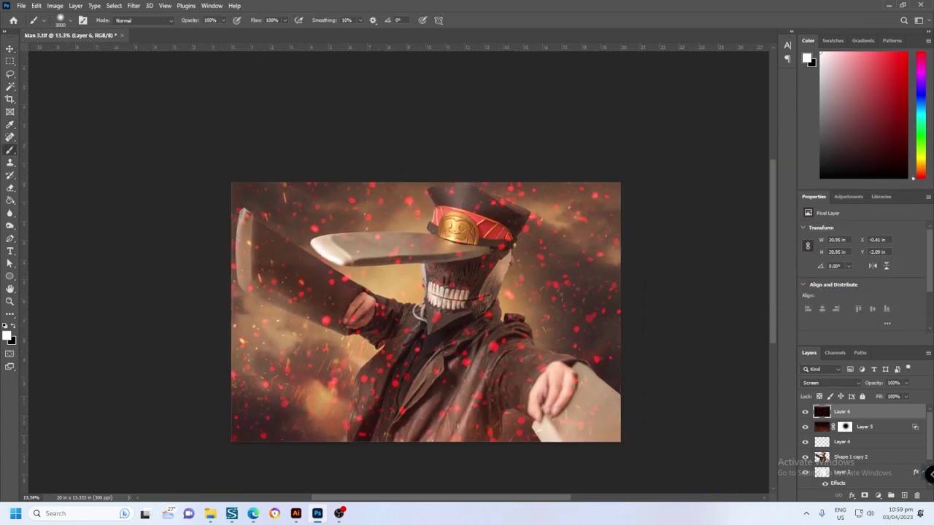
Step: Mask Layer 6 and paint out the red particles over the face, left arm and chest
left_click(878, 495)
key("x")
key("b")
left_click_drag(463, 275, 470, 249)
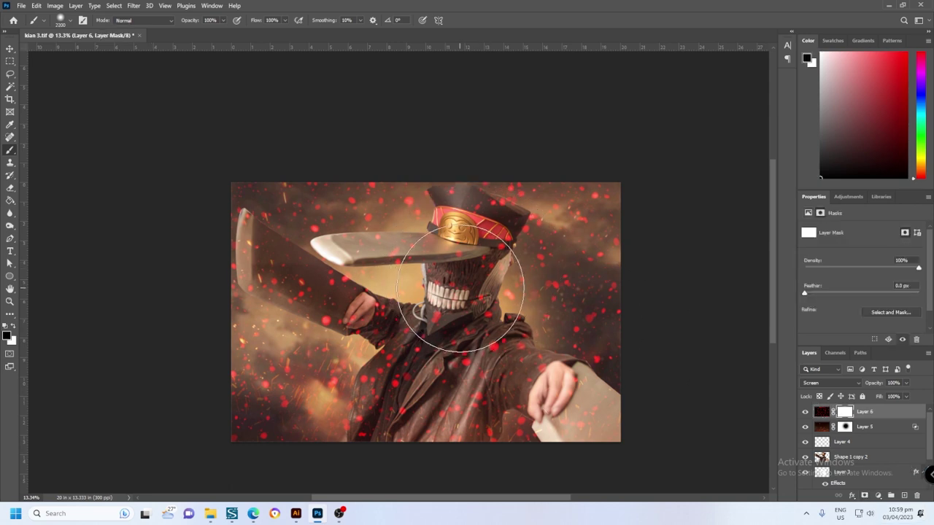
key("bracketleft")
key("bracketleft")
key("bracketleft")
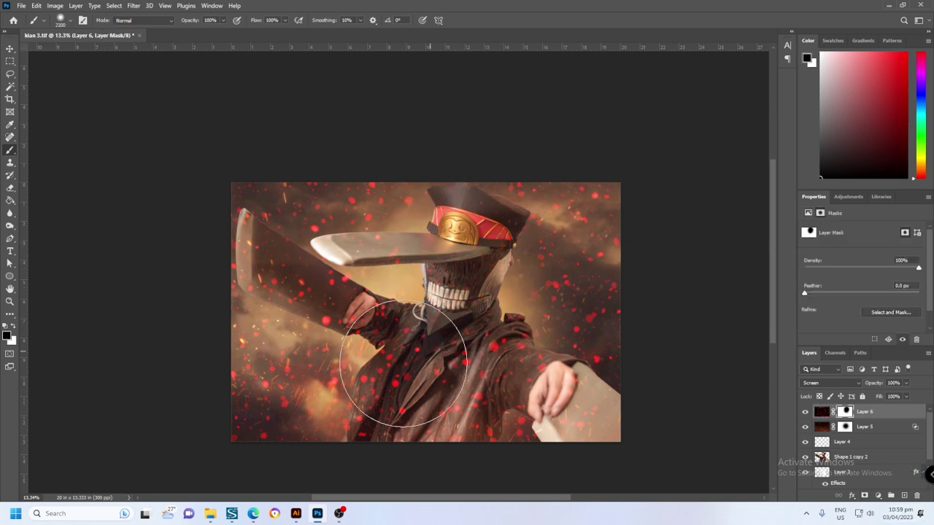
mouse_move(357, 343)
left_mouse_down()
mouse_move(375, 315)
mouse_move(417, 343)
left_mouse_up()
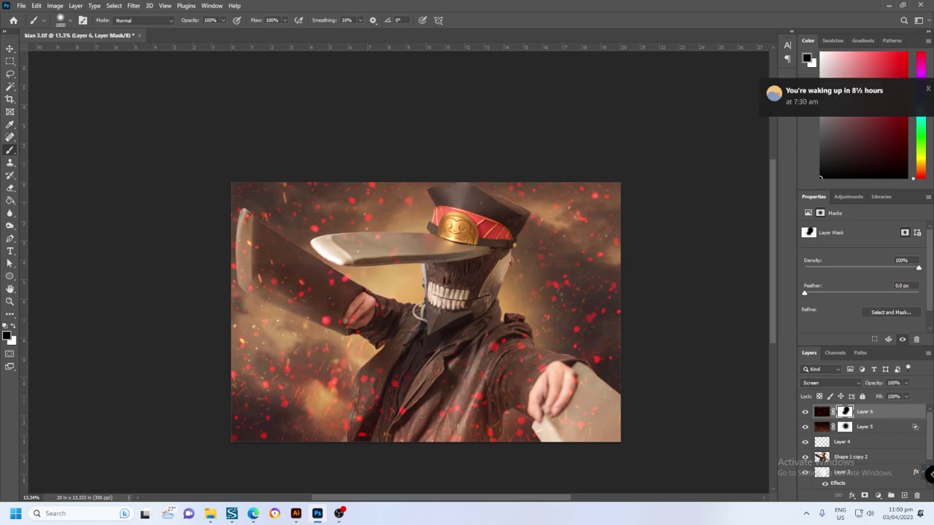
left_click(928, 91)
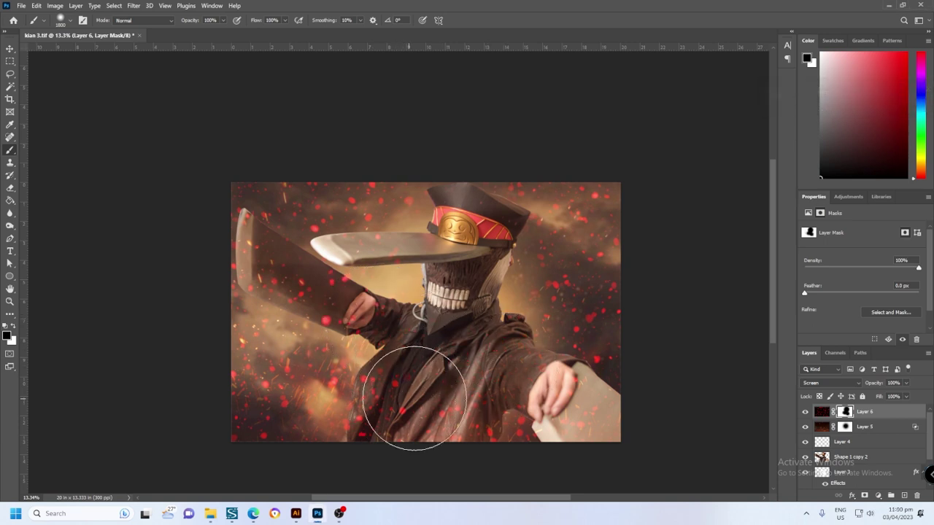
left_click_drag(484, 208, 471, 292)
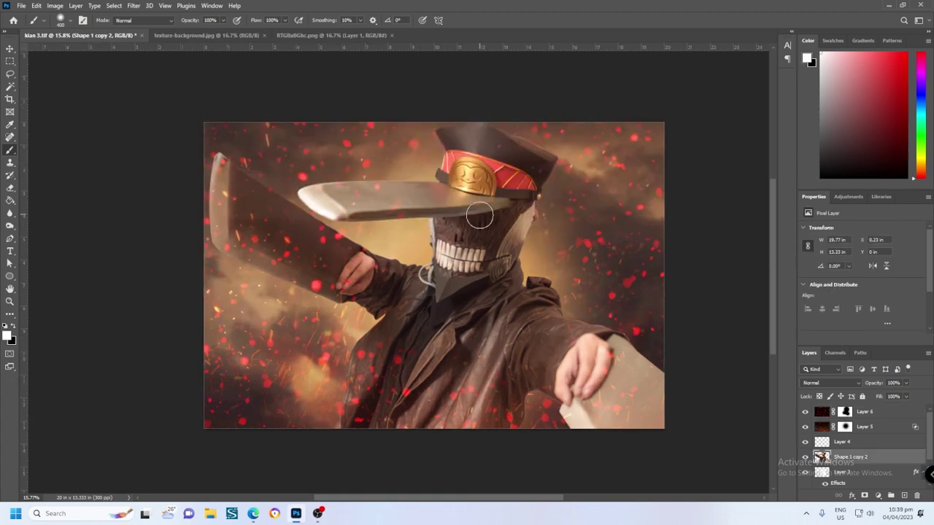
Step: Drag the scratched metal texture into the composite and scale it to cover the whole canvas
right_click(211, 40)
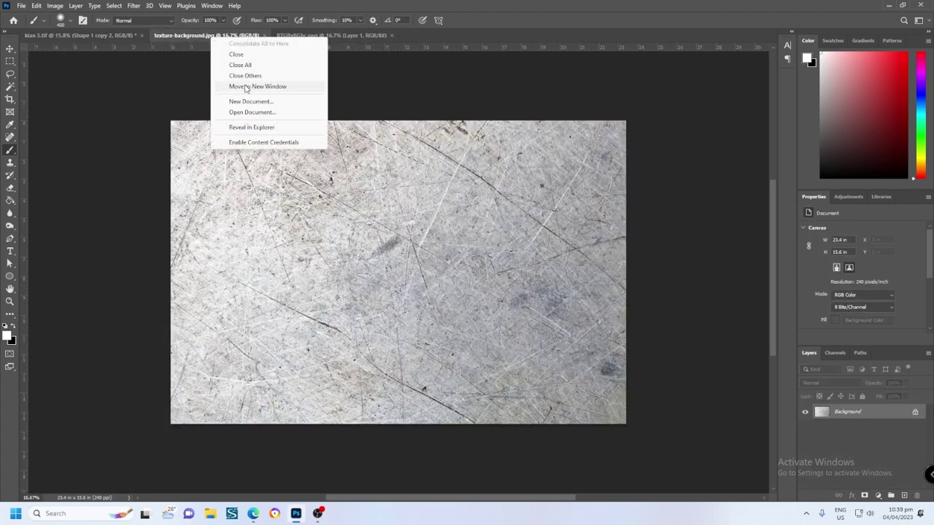
left_click(241, 83)
key("v")
left_click_drag(394, 208, 516, 105)
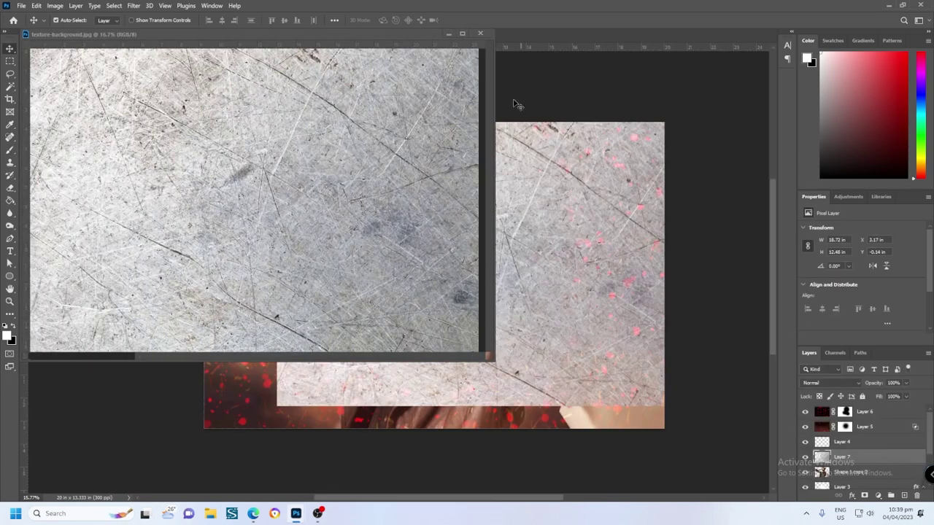
left_click(480, 33)
key("ctrl+t")
left_click_drag(276, 406, 195, 459)
key("Return")
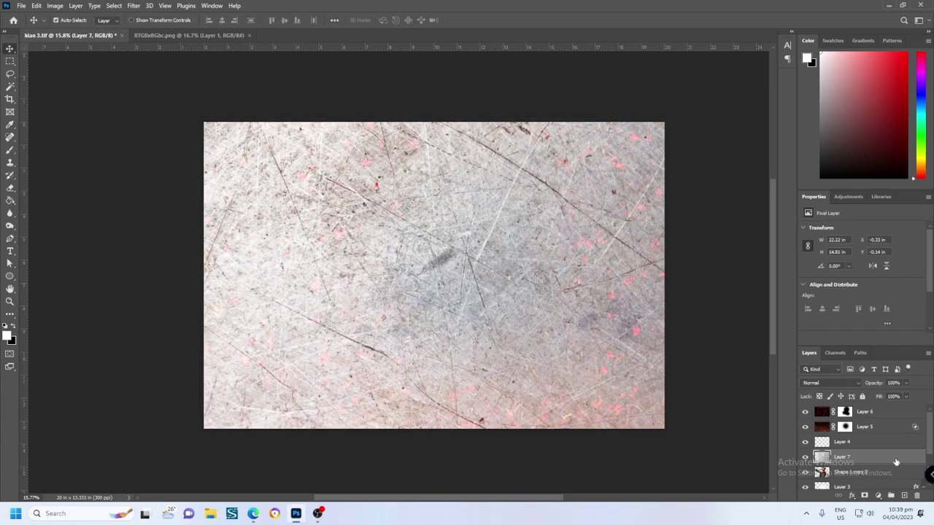
Step: Clip the texture layer to the cosplayer and blend it with Overlay at 37% fill
right_click(867, 460)
left_click(839, 233)
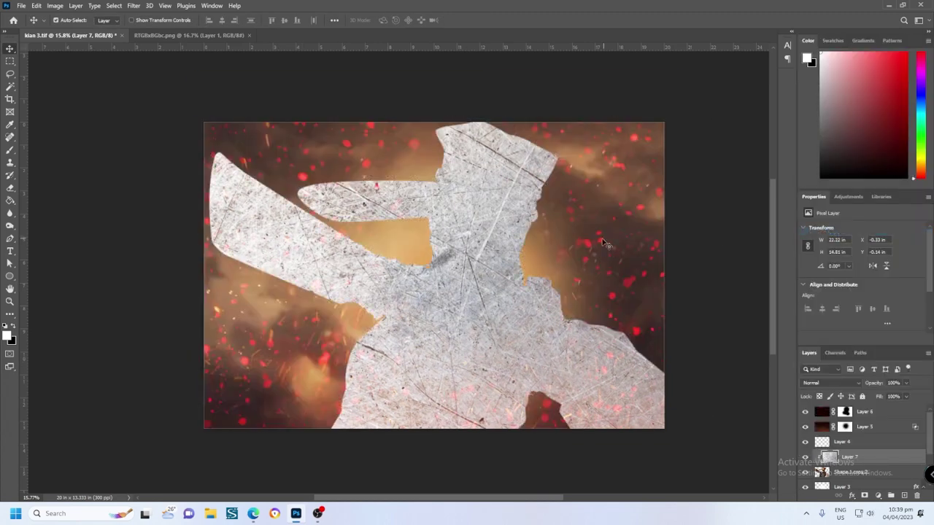
left_click(825, 383)
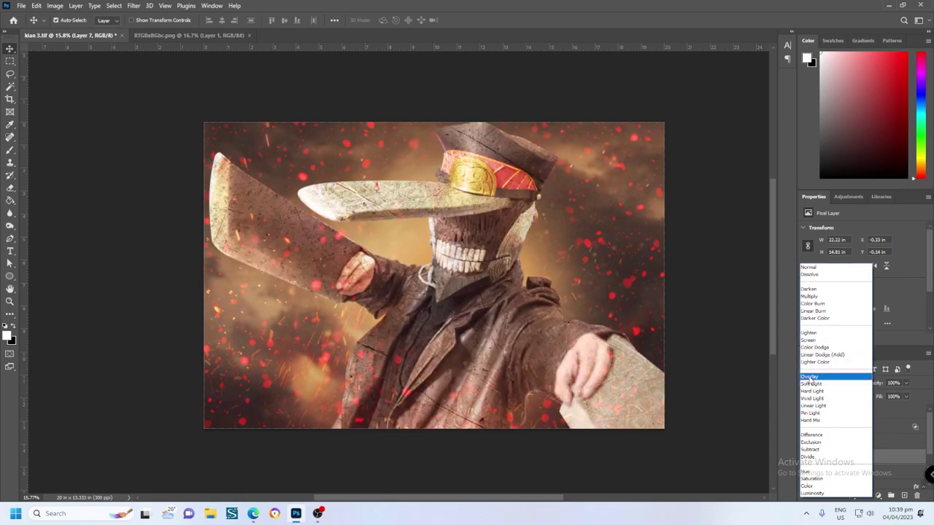
left_click(810, 377)
left_click_drag(905, 396, 879, 411)
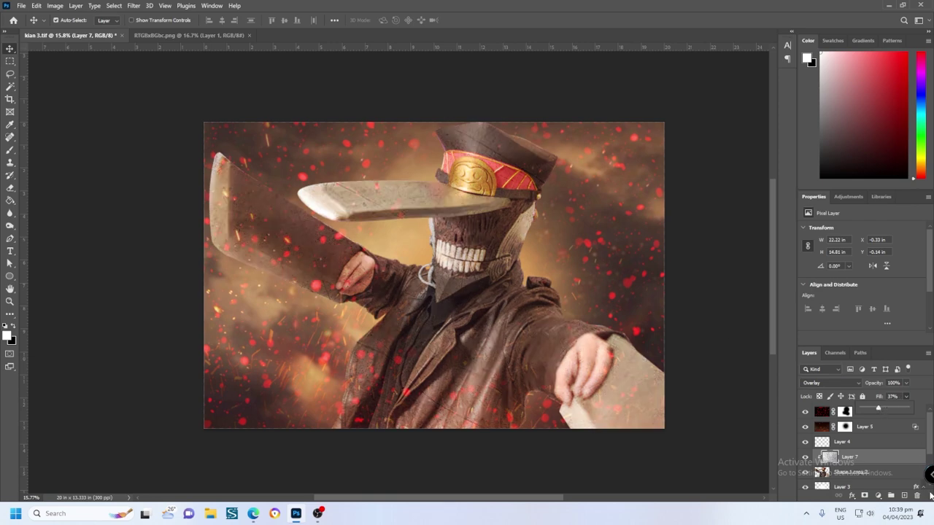
Step: Mask the texture off the hat, collar and arm with black, then lower its fill to 13%
left_click(865, 495)
key("b")
key("x")
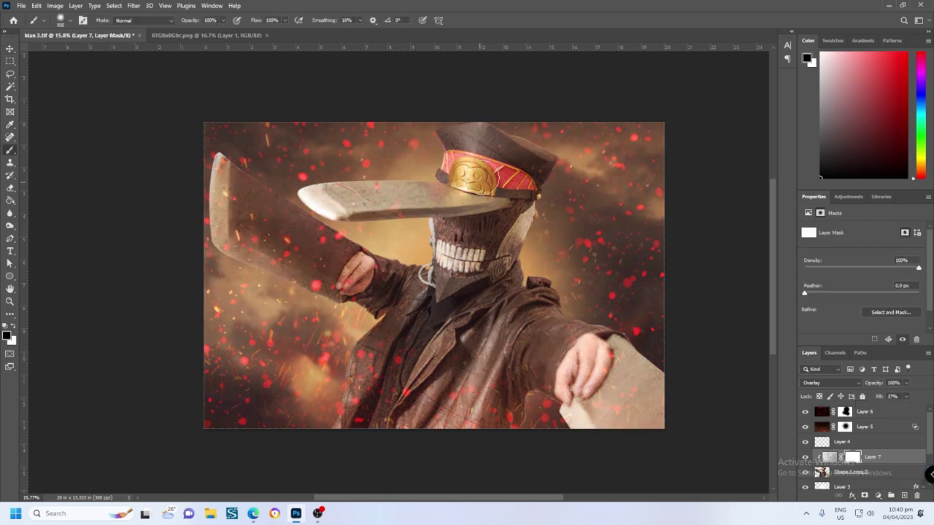
key("bracketright")
key("bracketright")
key("bracketright")
left_click_drag(475, 129, 467, 121)
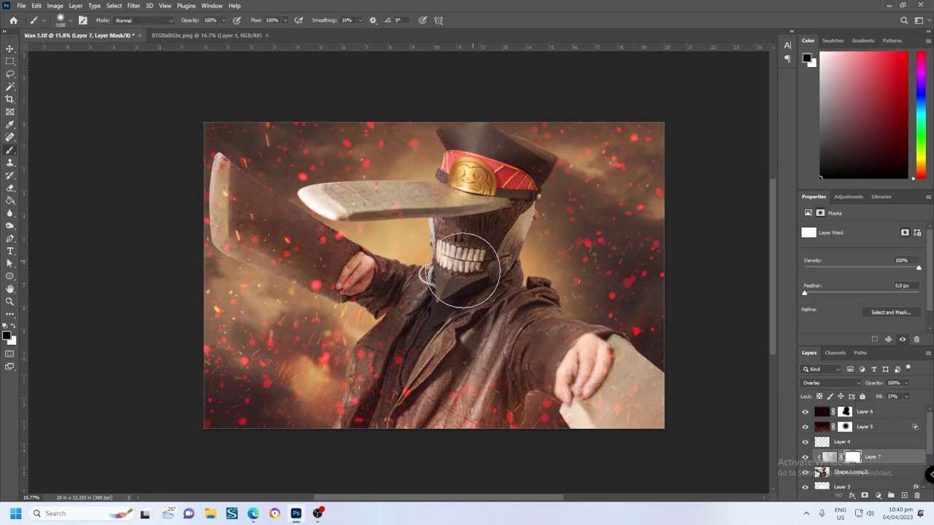
key("bracketleft")
key("bracketleft")
key("bracketleft")
left_click_drag(416, 285, 394, 288)
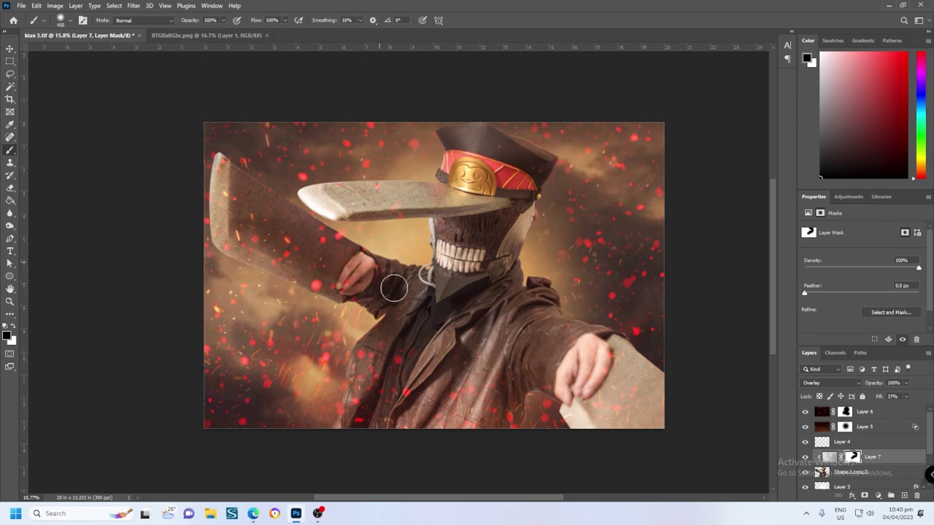
key("bracketright")
key("bracketright")
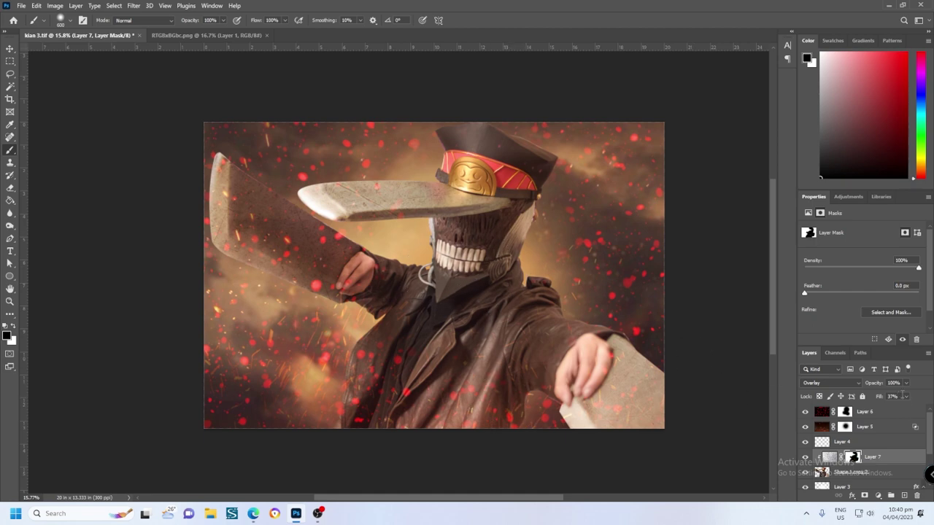
scroll(271, 229, "up", 2)
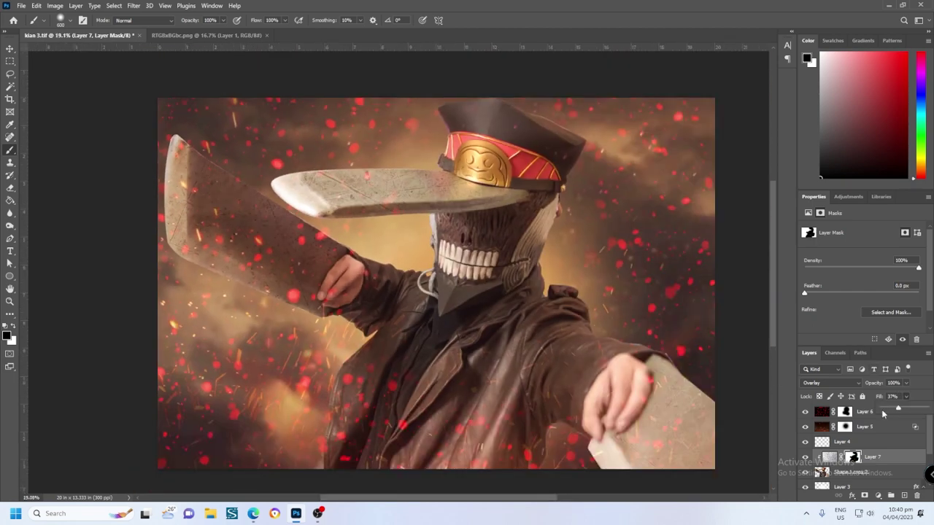
left_click_drag(883, 414, 892, 409)
scroll(277, 153, "up", 1)
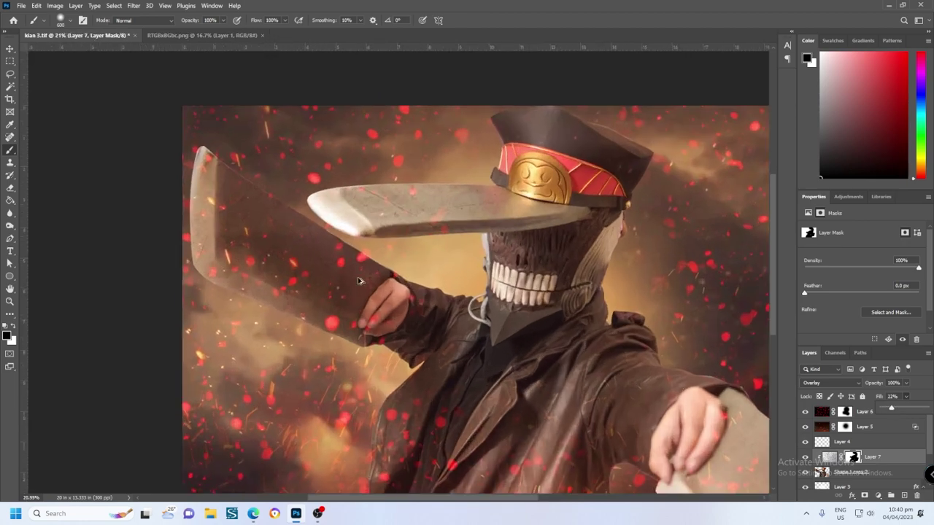
scroll(283, 148, "down", 1)
Step: Bring the dripping blood PNG into the composite as a new layer
left_click(193, 35)
right_click(193, 35)
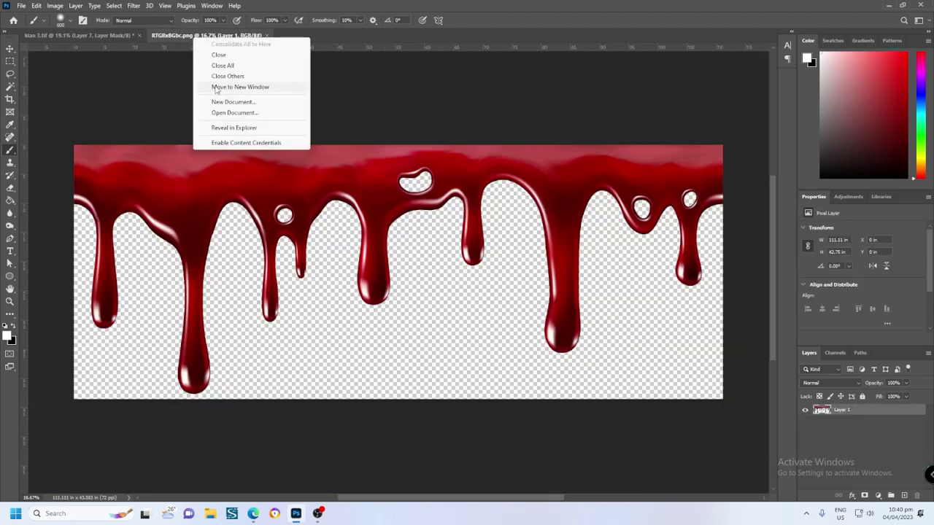
left_click(227, 87)
key("v")
left_click_drag(350, 183, 422, 333)
left_click(673, 33)
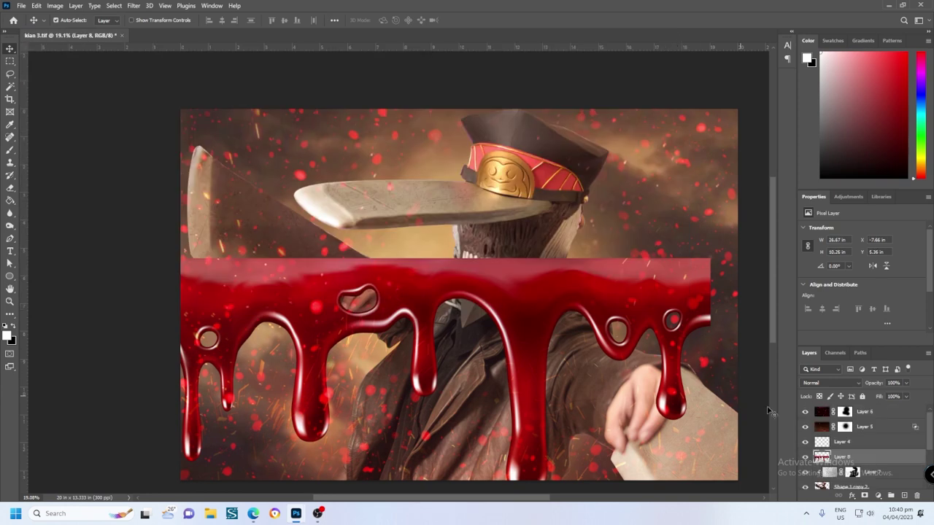
Step: Shrink and tilt the blood drips so they line up with the sword blade
key("ctrl+t")
mouse_move(711, 258)
left_mouse_down()
mouse_move(354, 369)
mouse_move(273, 410)
mouse_move(507, 312)
mouse_move(377, 302)
left_mouse_up()
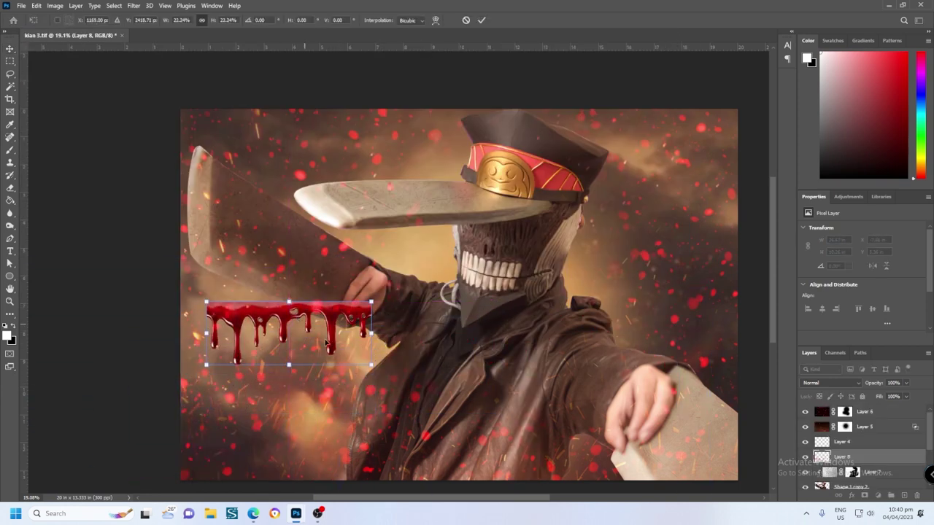
mouse_move(383, 366)
left_mouse_down()
mouse_move(352, 385)
mouse_move(343, 337)
left_mouse_up()
scroll(275, 309, "up", 2)
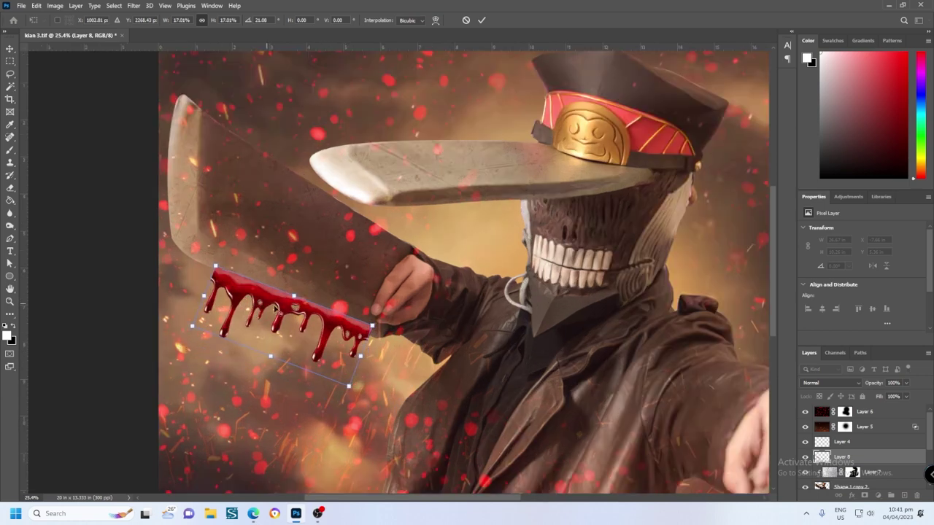
left_click_drag(193, 326, 205, 316)
mouse_move(354, 380)
left_mouse_down()
mouse_move(348, 370)
mouse_move(371, 367)
left_mouse_up()
Step: Skew and fine-tune the drips' slant to match the blade's lower edge, then commit
right_click(321, 330)
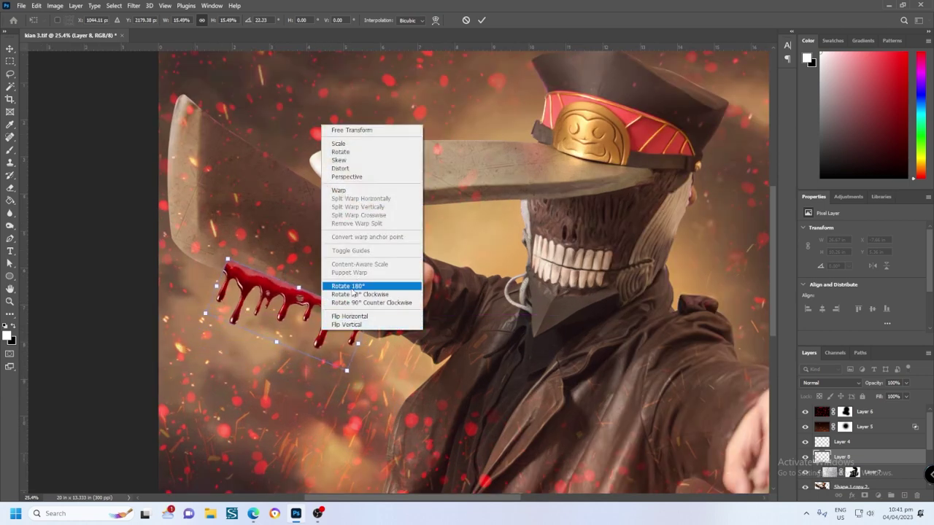
left_click(297, 321)
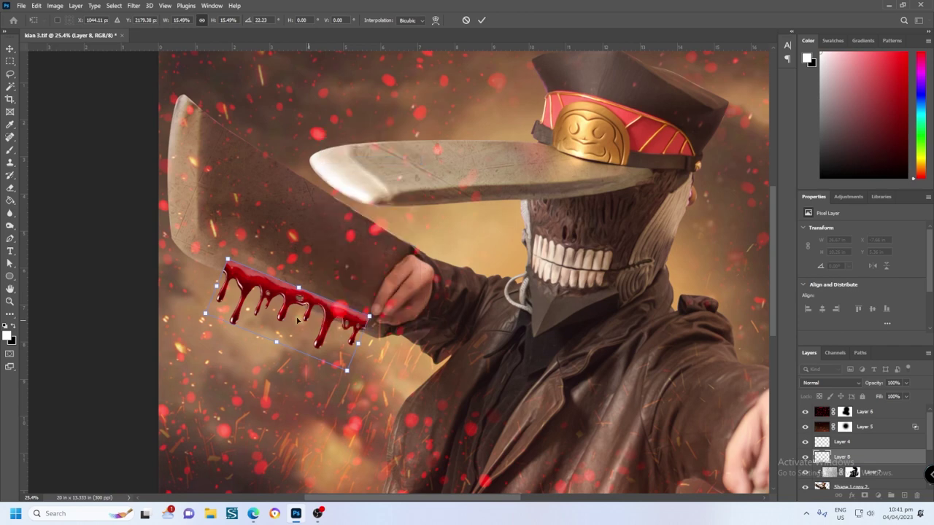
left_click_drag(281, 350, 298, 351)
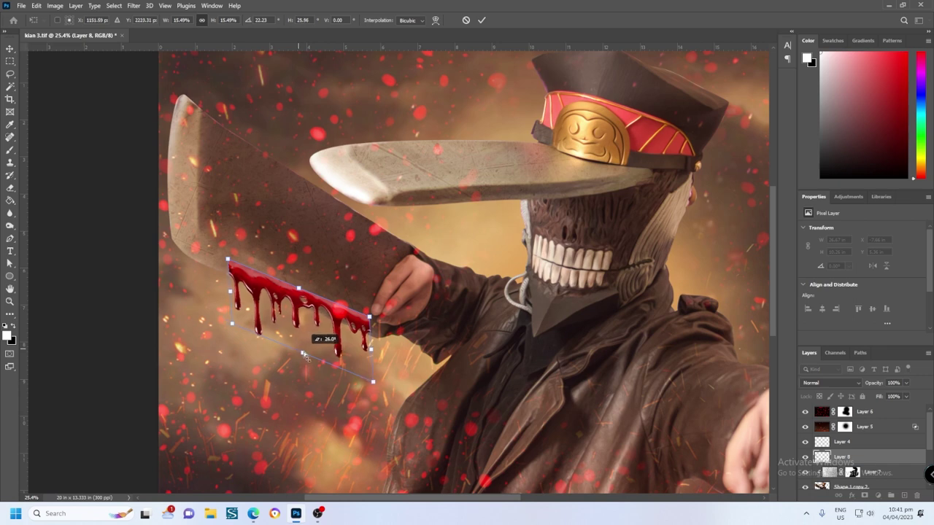
scroll(321, 339, "up", 1)
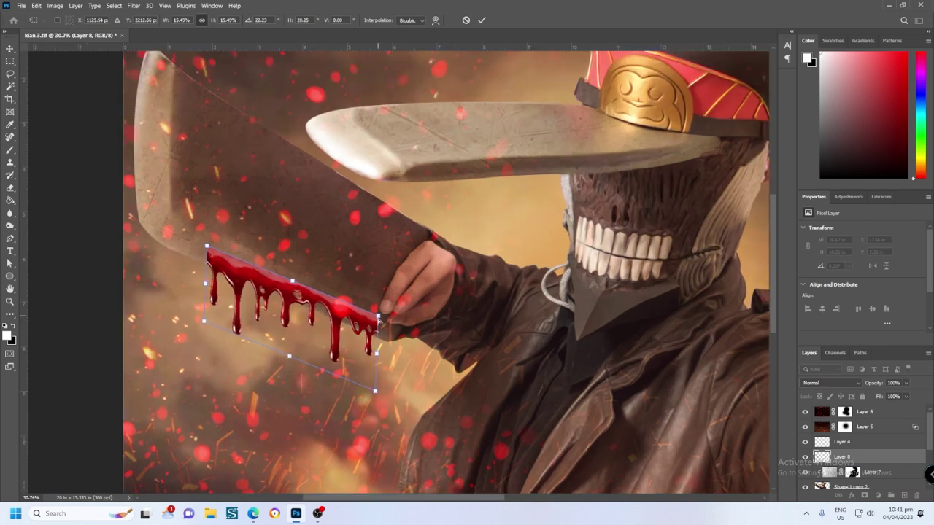
mouse_move(378, 319)
left_mouse_down()
mouse_move(377, 330)
mouse_move(338, 318)
left_mouse_up()
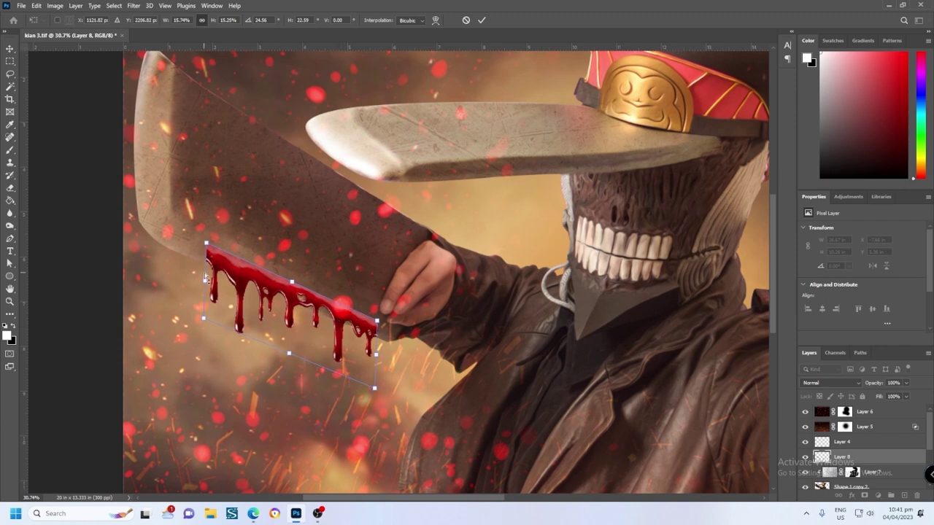
left_click_drag(203, 319, 204, 318)
left_click_drag(207, 243, 207, 249)
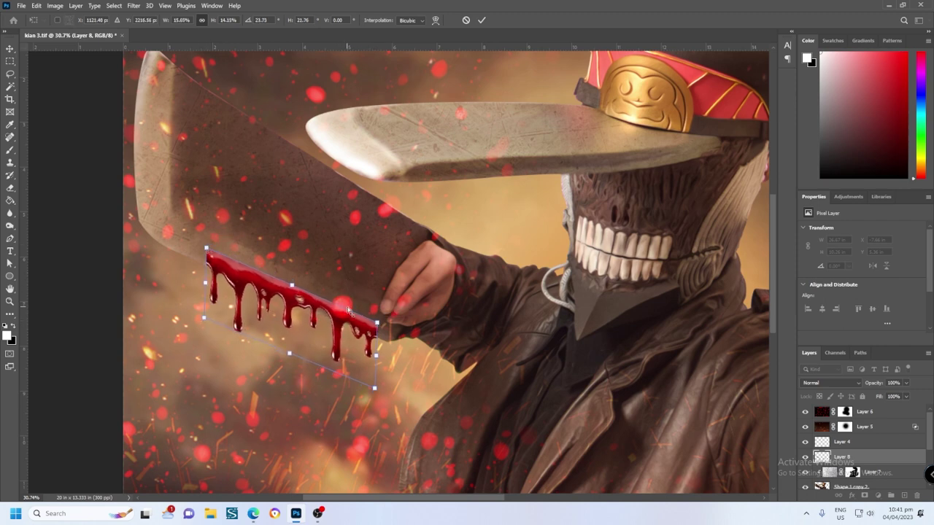
key("Return")
Step: Mask the blood layer and paint black with a 250 px brush to soften its hard top edge
left_click(865, 495)
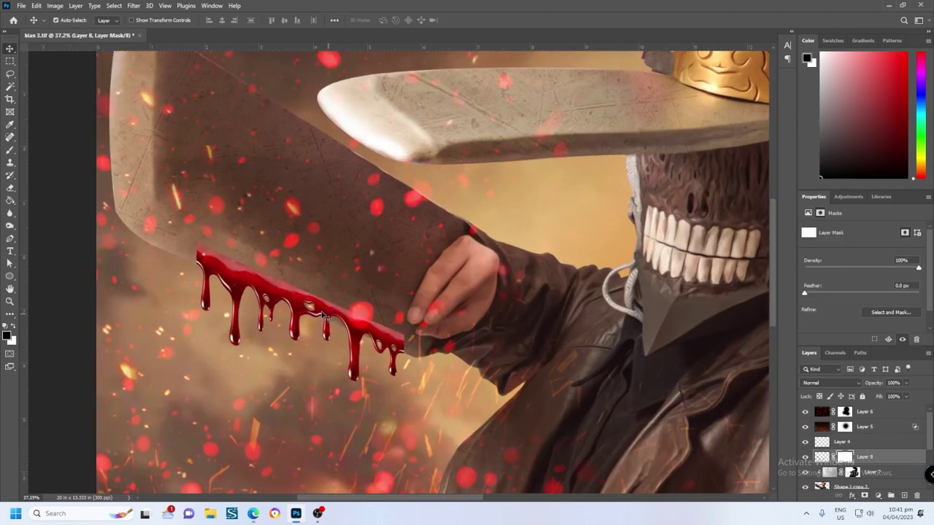
key("b")
key("x")
key("bracketleft")
key("bracketleft")
key("bracketleft")
key("bracketright")
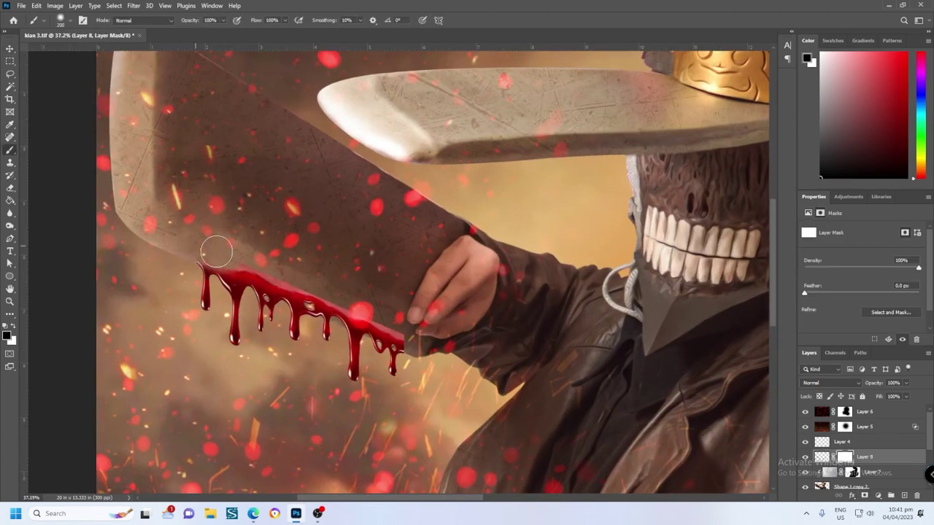
mouse_move(213, 252)
left_mouse_down()
mouse_move(338, 281)
mouse_move(407, 326)
left_mouse_up()
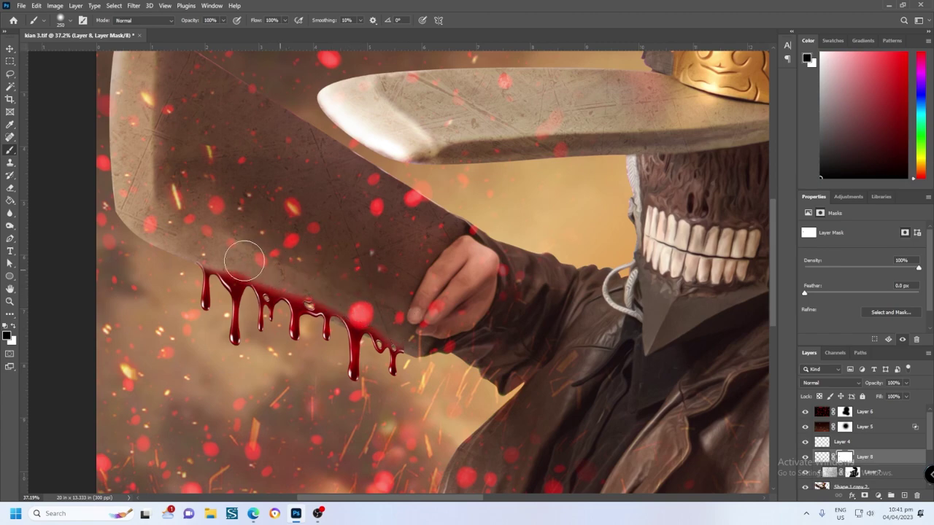
scroll(392, 288, "down", 4)
scroll(373, 270, "up", 4)
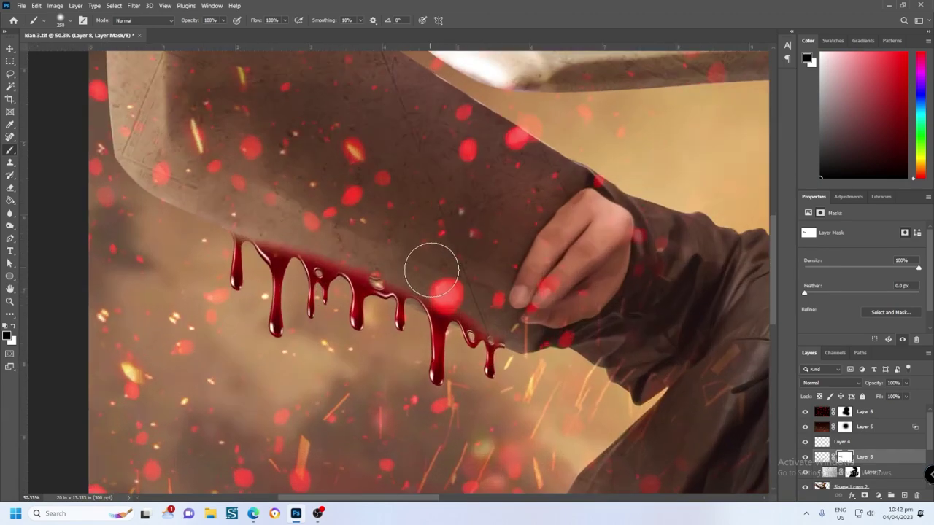
scroll(429, 259, "down", 1)
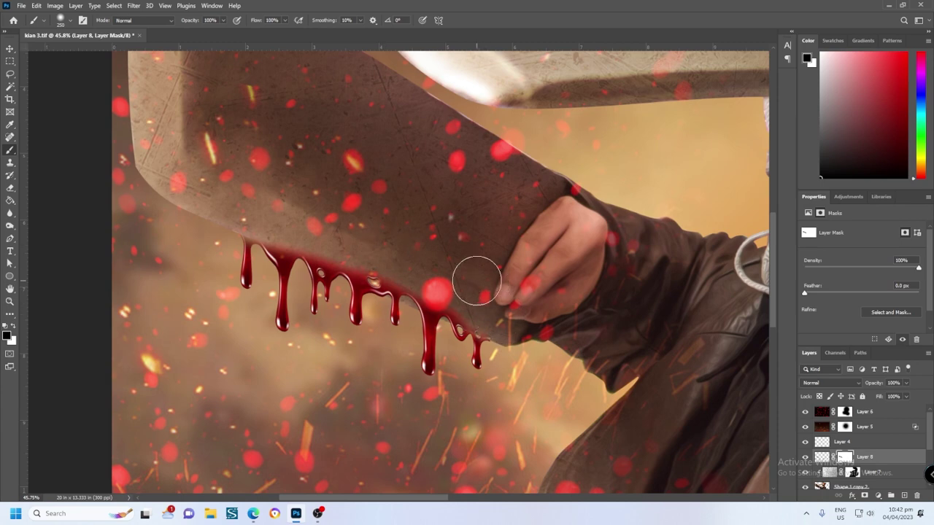
scroll(497, 312, "down", 4)
scroll(464, 314, "up", 2)
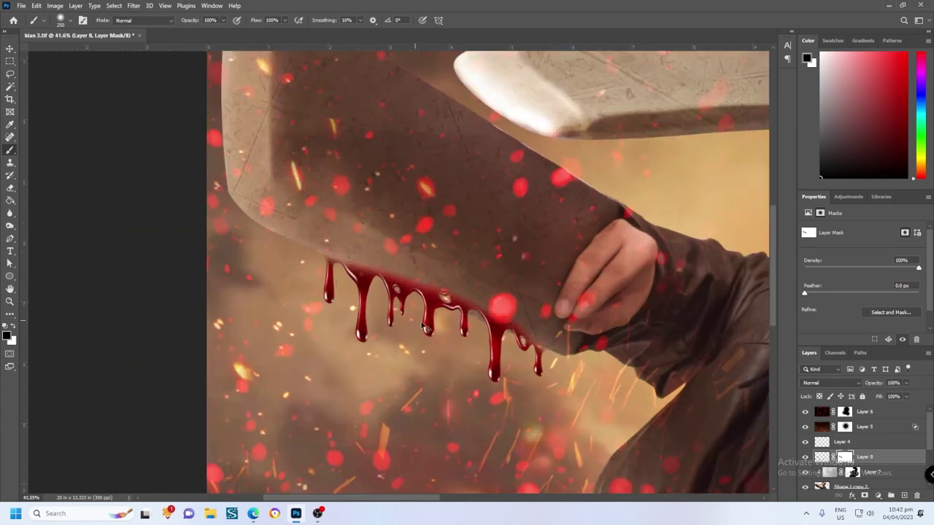
Step: Warp the blood drips so they bend along the machete's curved lower edge
key("ctrl+t")
right_click(420, 292)
left_click(441, 360)
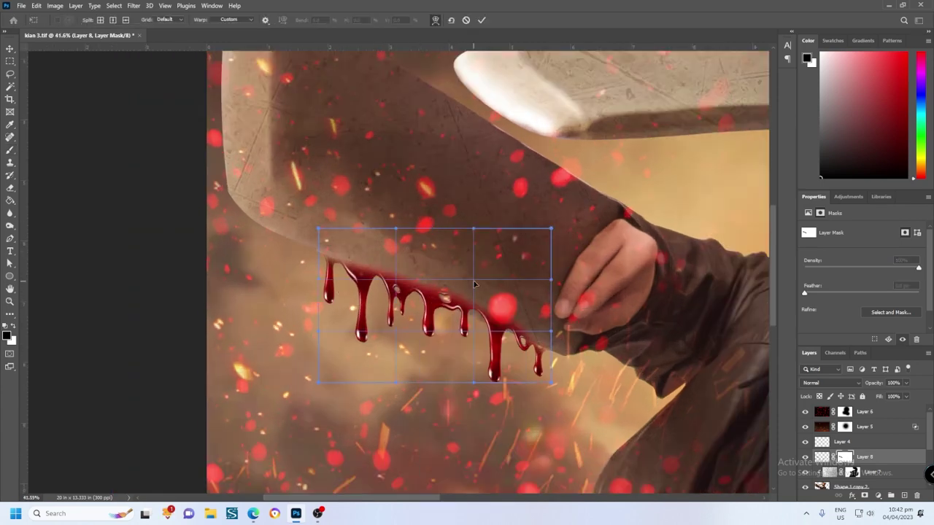
left_click_drag(474, 284, 476, 295)
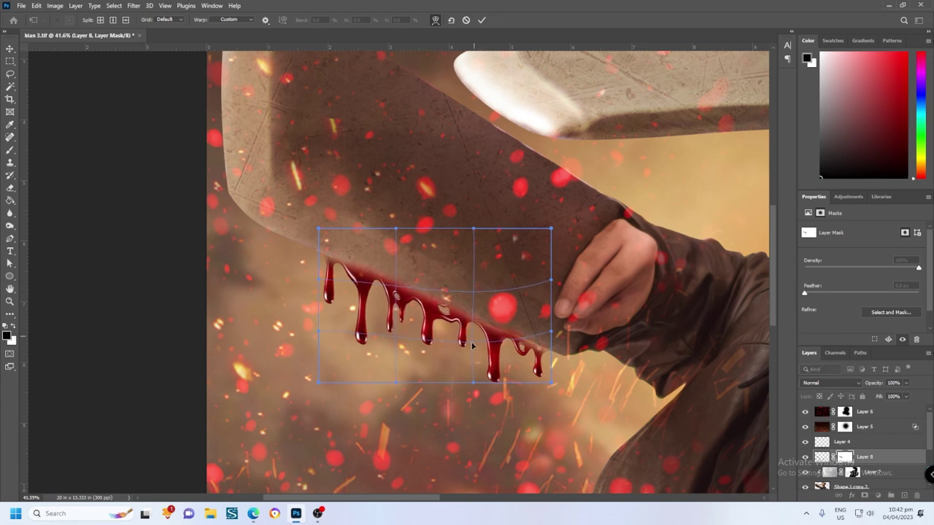
left_click_drag(471, 346, 474, 340)
left_click_drag(552, 335, 552, 321)
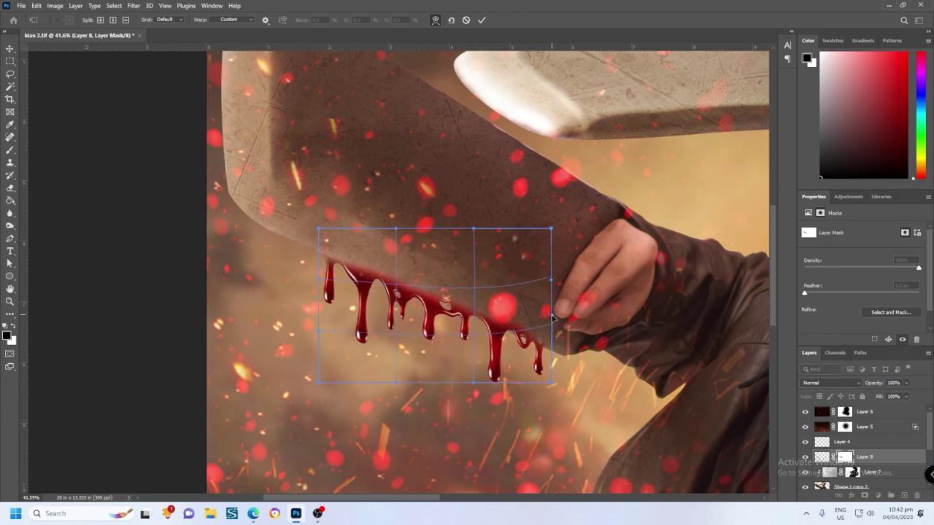
left_click_drag(320, 282, 318, 275)
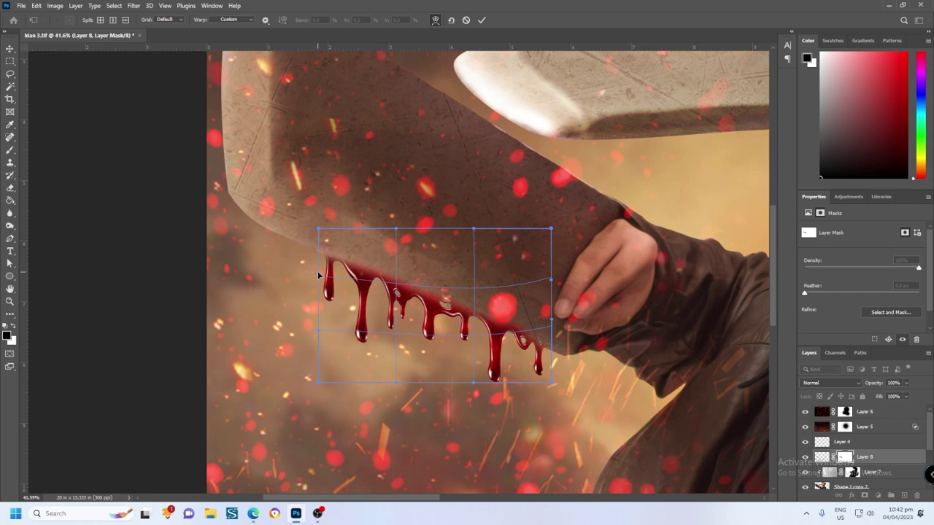
left_click_drag(404, 288, 398, 290)
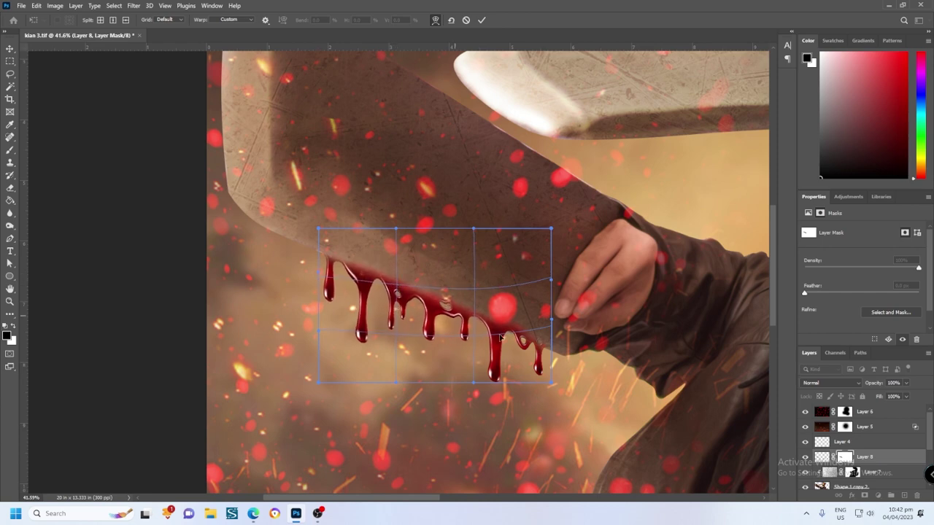
key("Return")
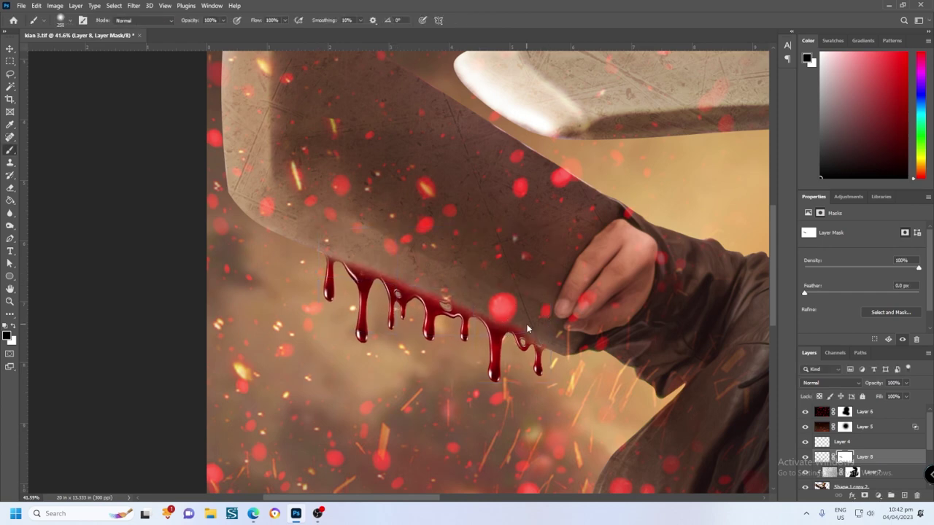
scroll(372, 353, "down", 3)
scroll(467, 349, "right", 2)
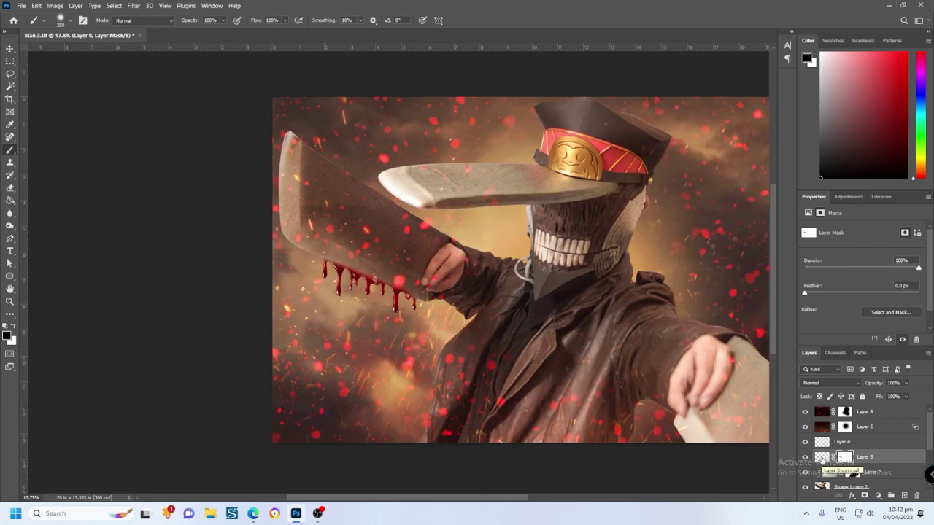
Step: Add a deep crimson #8a031d Color Overlay layer style to the Layer 8 blood drips
double_click(822, 459)
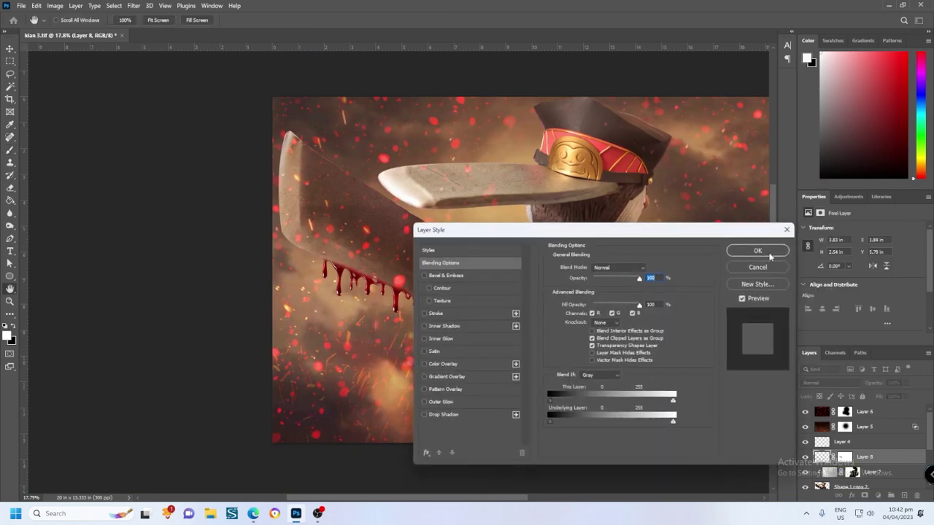
left_click(756, 267)
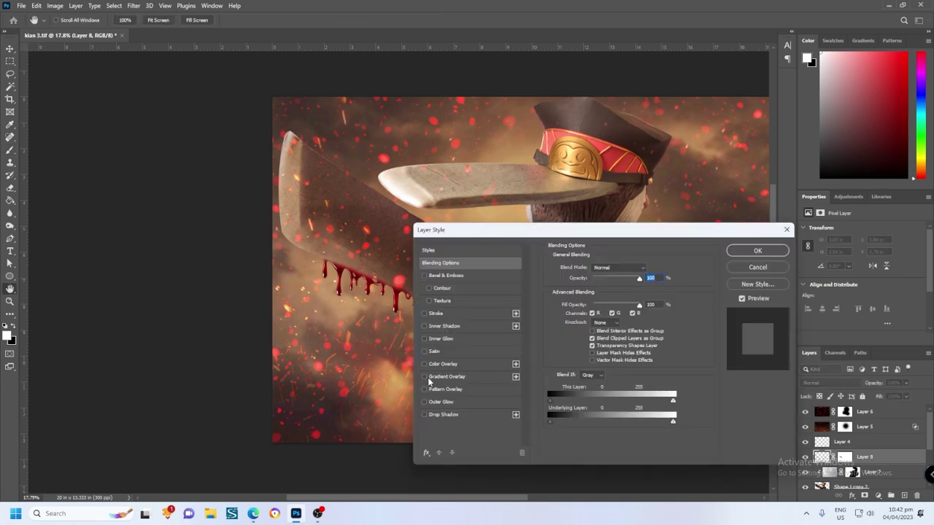
left_click(424, 364)
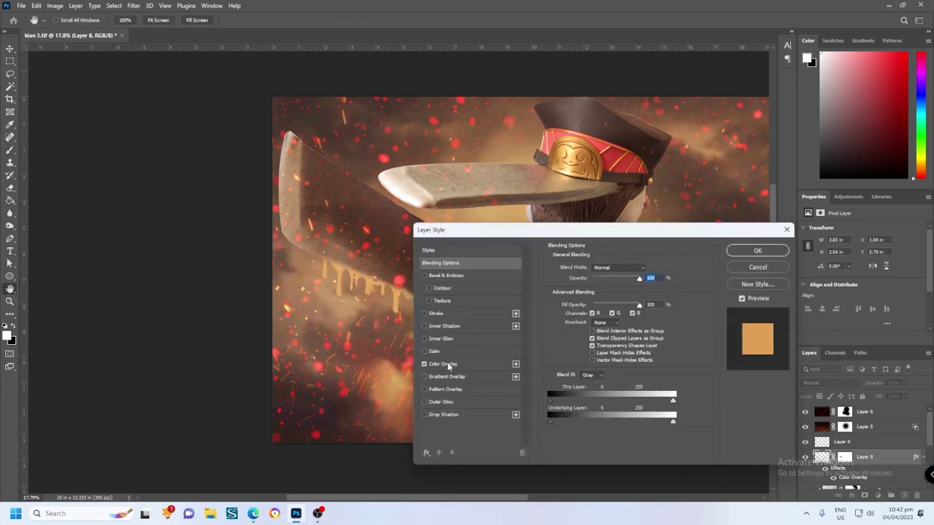
left_click(447, 364)
left_click(648, 269)
mouse_move(810, 332)
left_mouse_down()
mouse_move(810, 225)
mouse_move(818, 224)
left_mouse_up()
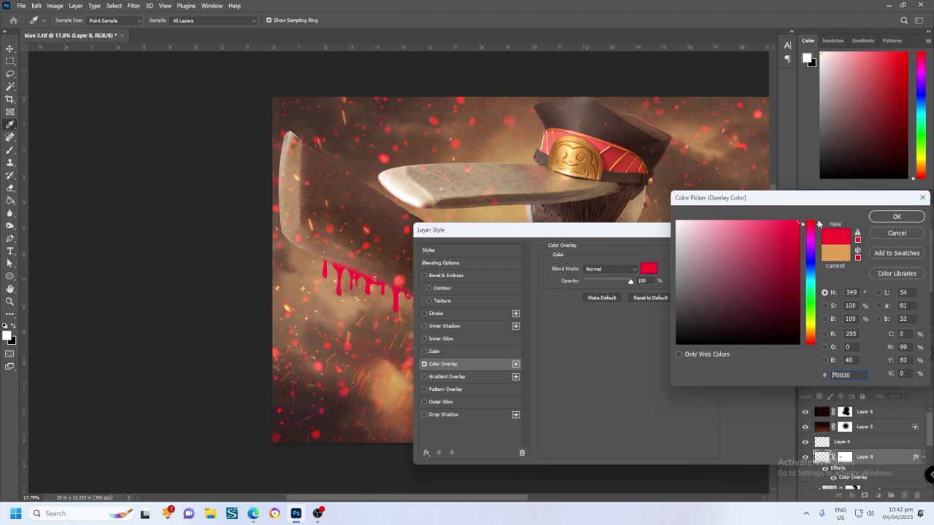
mouse_move(799, 254)
left_mouse_down()
mouse_move(796, 238)
mouse_move(797, 274)
left_mouse_up()
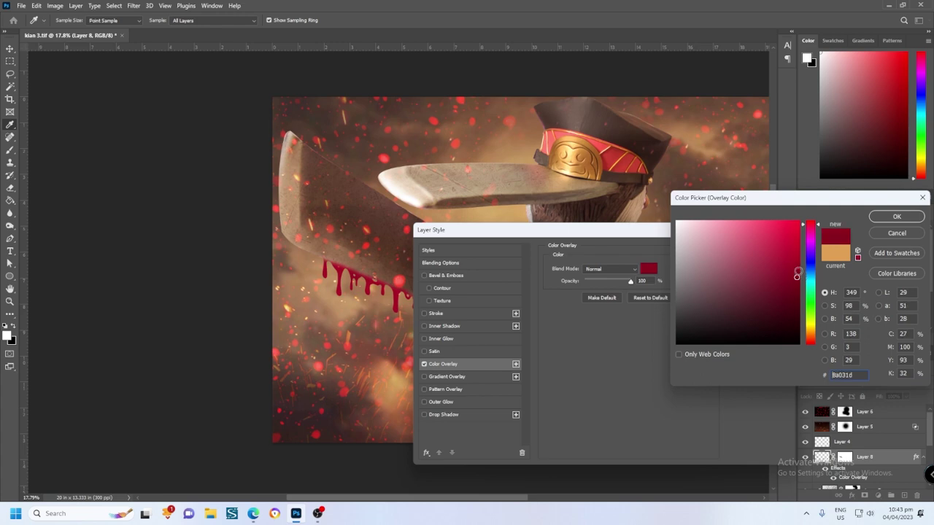
left_click(897, 216)
left_click(759, 248)
key("b")
scroll(478, 256, "down", 2)
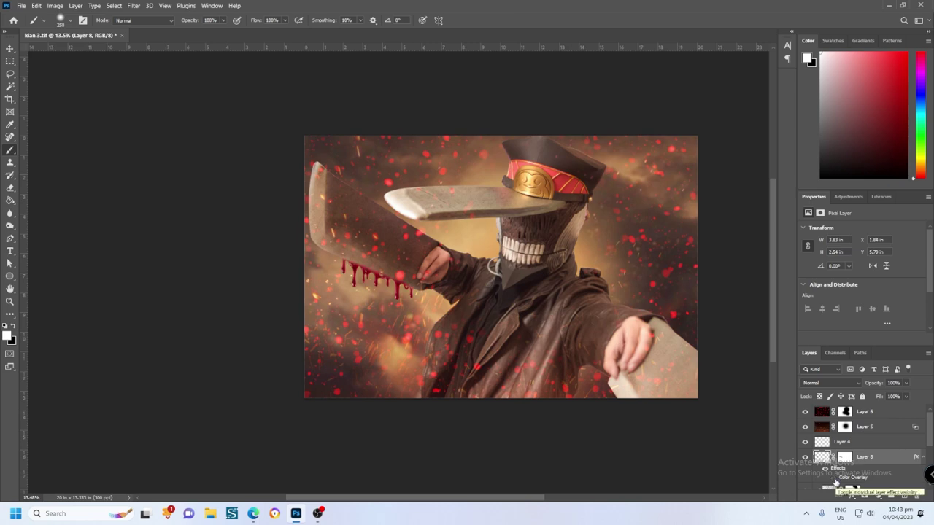
Step: Zoom in and try a Hue/Saturation boost on the blood, then cancel it
key("ctrl+plus")
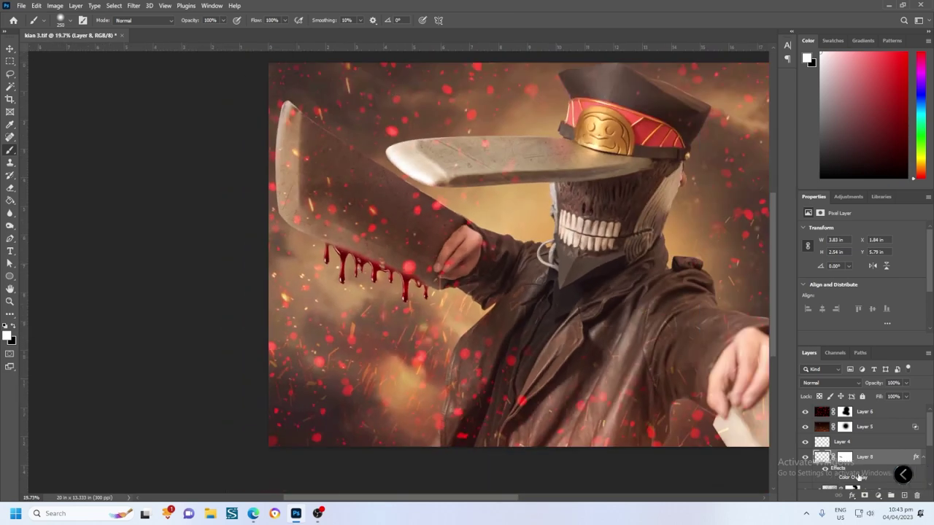
key("ctrl+u")
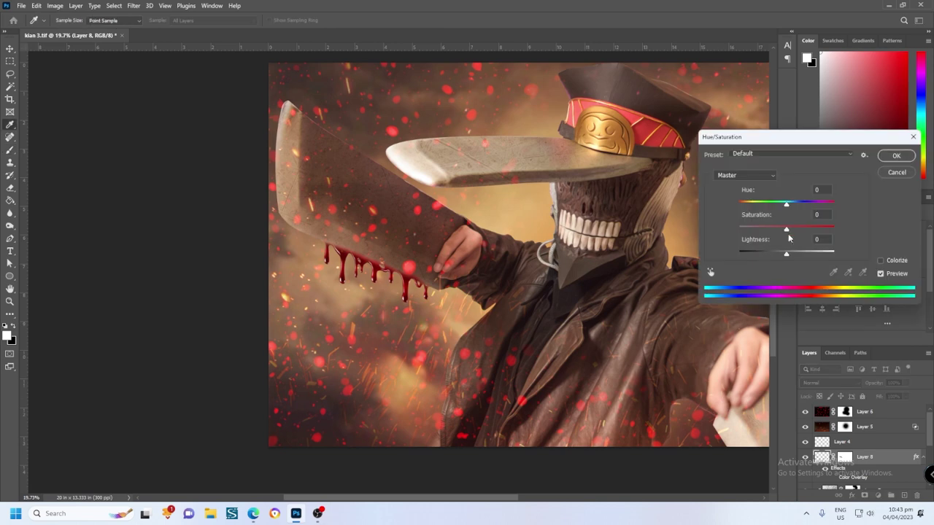
left_click_drag(800, 229, 803, 231)
left_click_drag(768, 206, 785, 206)
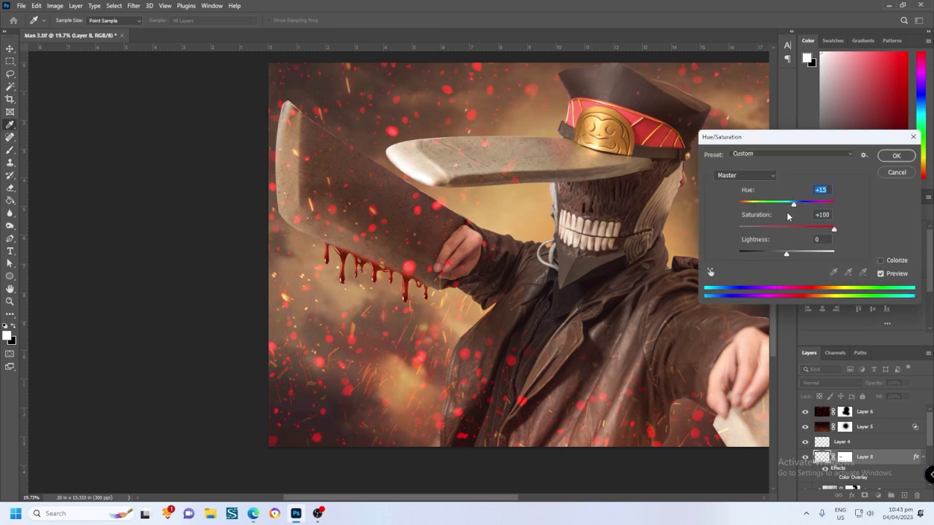
left_click(897, 173)
Step: Colorize the blood drips at Saturation +100 and Lightness +12
key("ctrl+u")
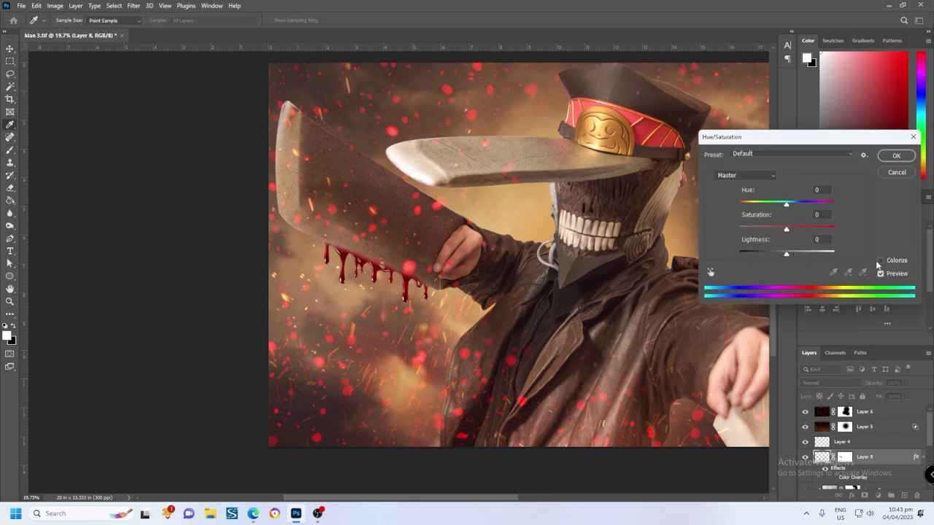
left_click(880, 261)
left_click_drag(763, 229, 833, 230)
mouse_move(786, 253)
left_mouse_down()
mouse_move(801, 255)
mouse_move(792, 254)
left_mouse_up()
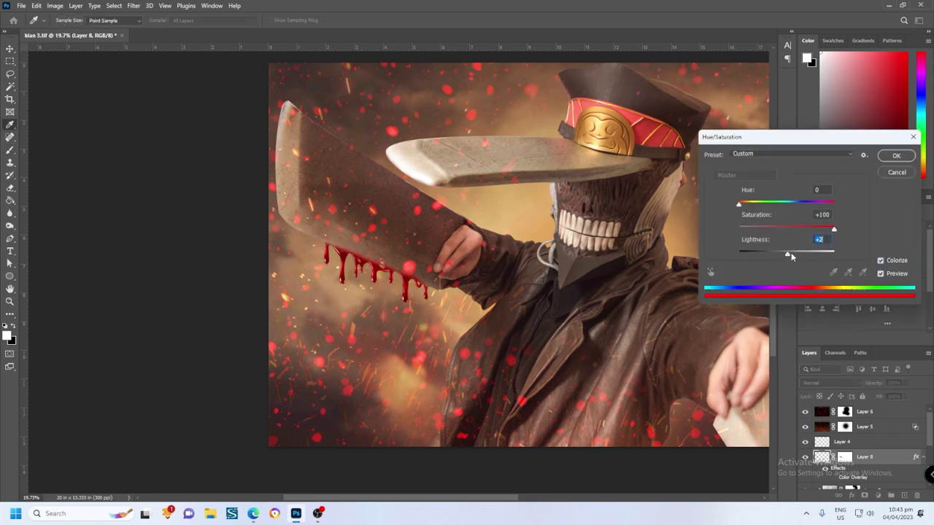
left_click(894, 156)
key("b")
scroll(312, 115, "up", 2)
scroll(499, 206, "down", 3)
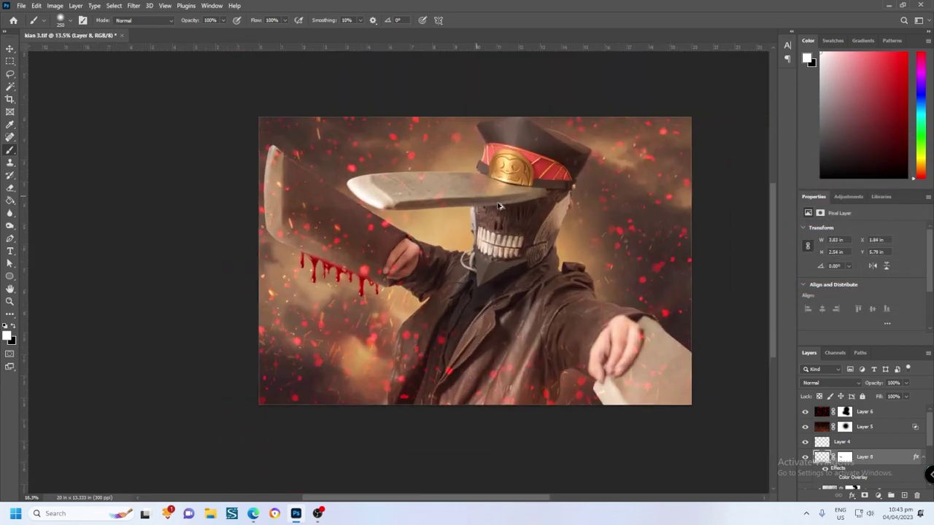
scroll(292, 297, "up", 1)
scroll(285, 306, "up", 2)
scroll(511, 283, "down", 2)
scroll(426, 258, "up", 1)
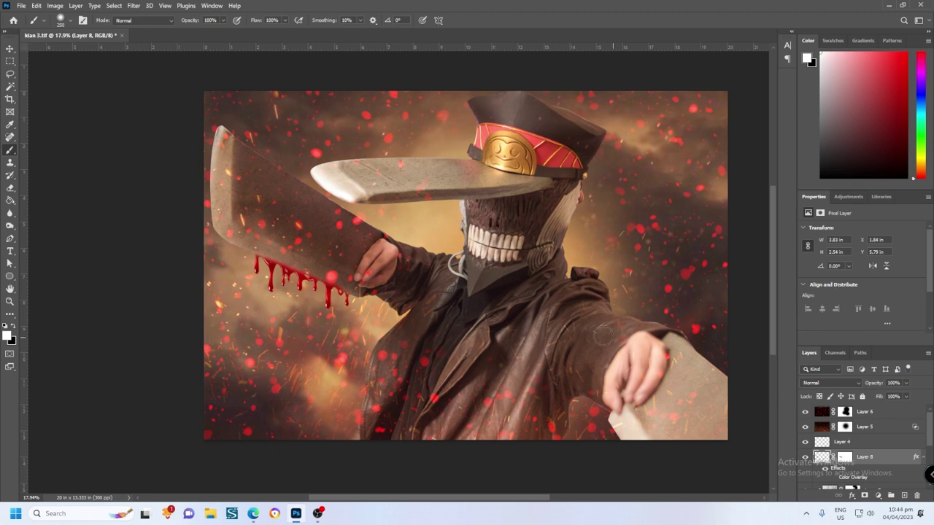
scroll(861, 451, "down", 2)
Step: Duplicate Layer 7, colorize the copy at Hue +26, Saturation 56, and hide it with an all-black mask
scroll(875, 448, "down", 1)
left_click(875, 446)
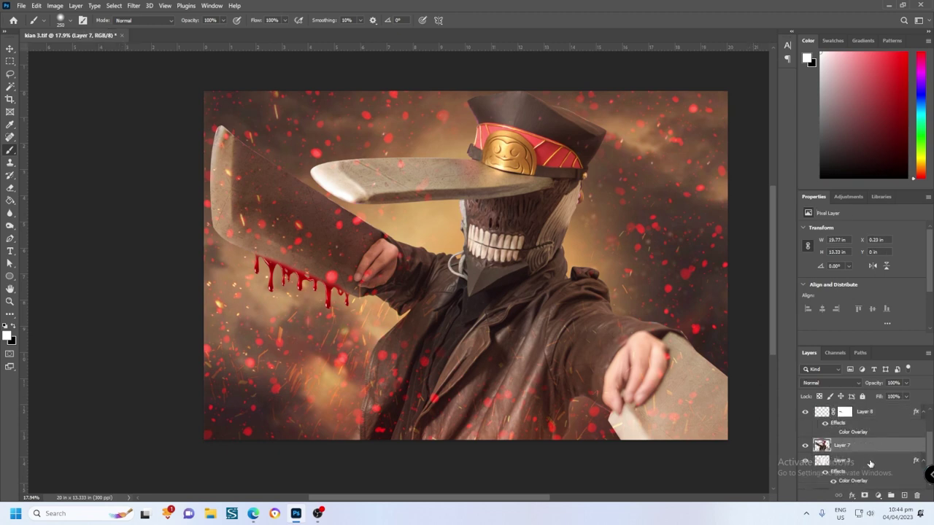
key("ctrl+j")
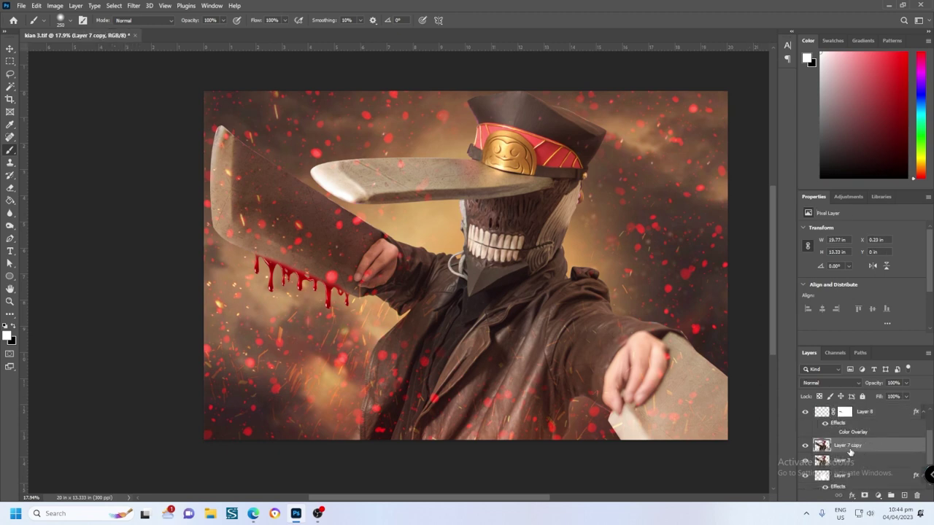
key("ctrl+u")
left_click(880, 260)
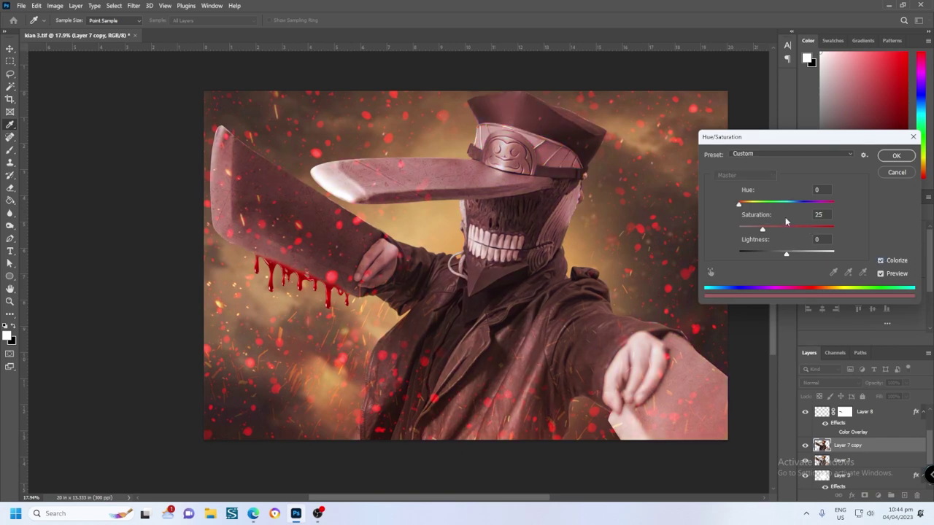
mouse_move(738, 204)
left_mouse_down()
mouse_move(807, 230)
mouse_move(823, 203)
mouse_move(745, 205)
left_mouse_up()
left_click(790, 230)
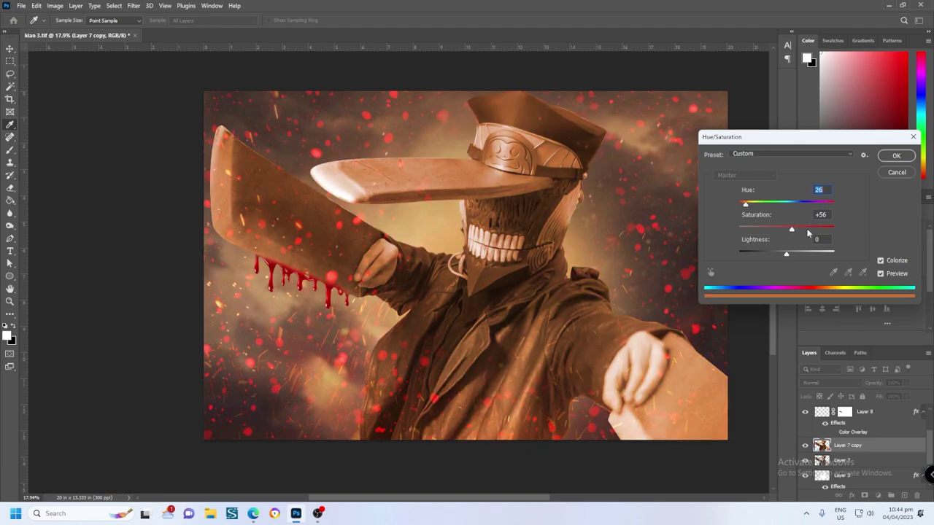
left_click(896, 155)
key("b")
left_click(864, 495, "alt")
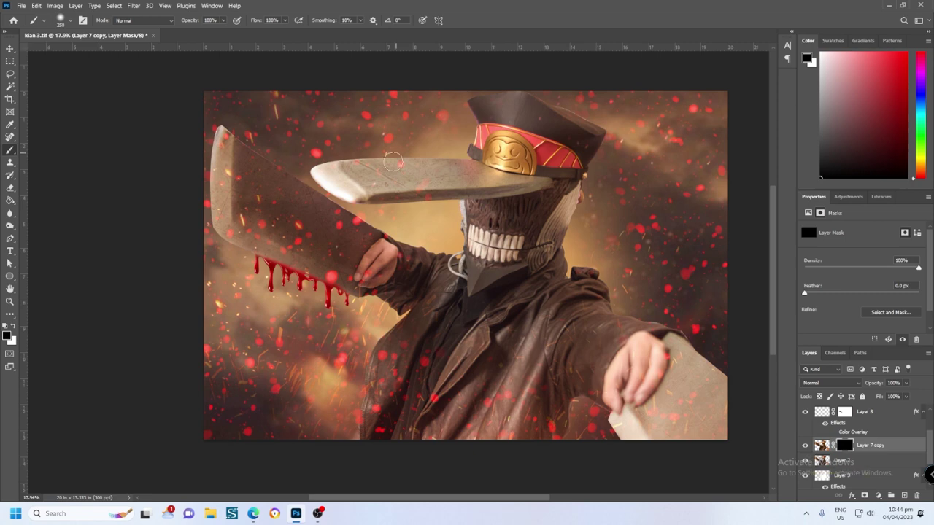
Step: Paint white on the Layer 7 copy mask with a smaller brush over the sleeve, shoulder and blade
key("bracketleft")
key("bracketleft")
key("x")
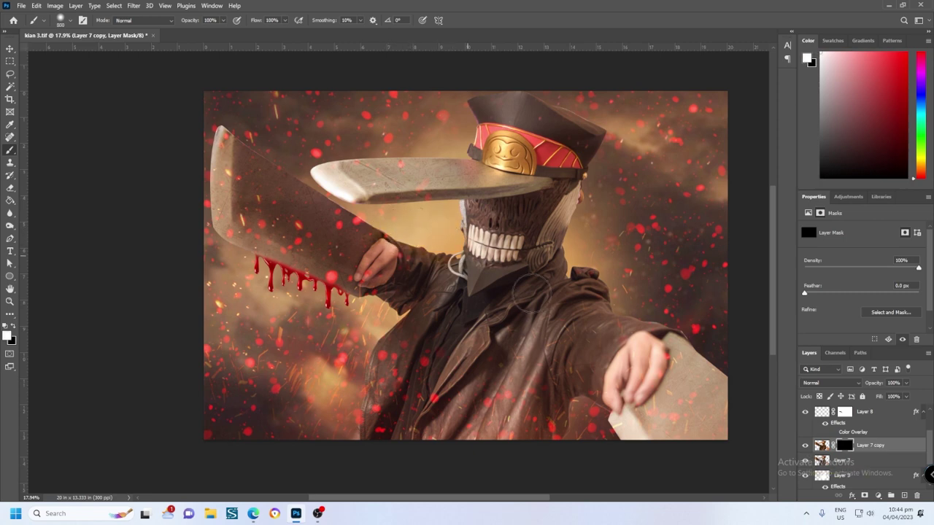
left_click_drag(619, 298, 667, 313)
key("x")
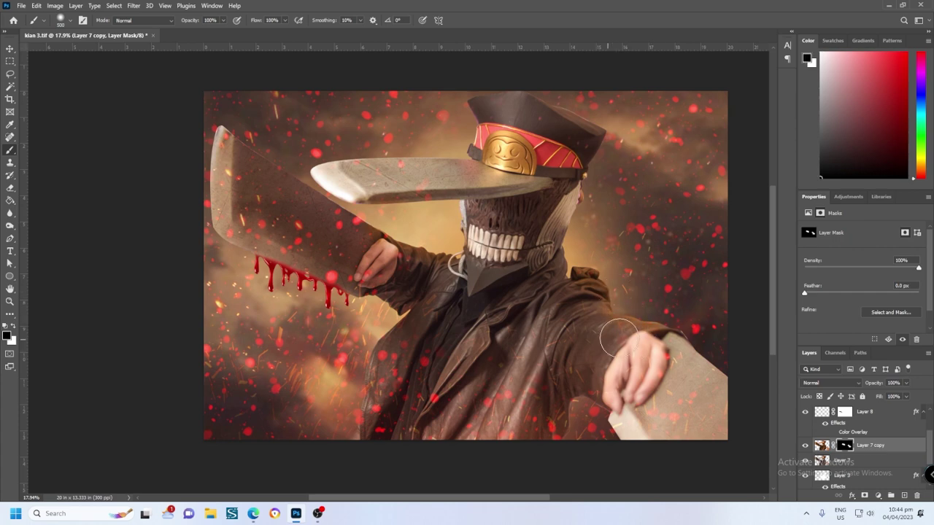
key("x")
key("x")
key("x")
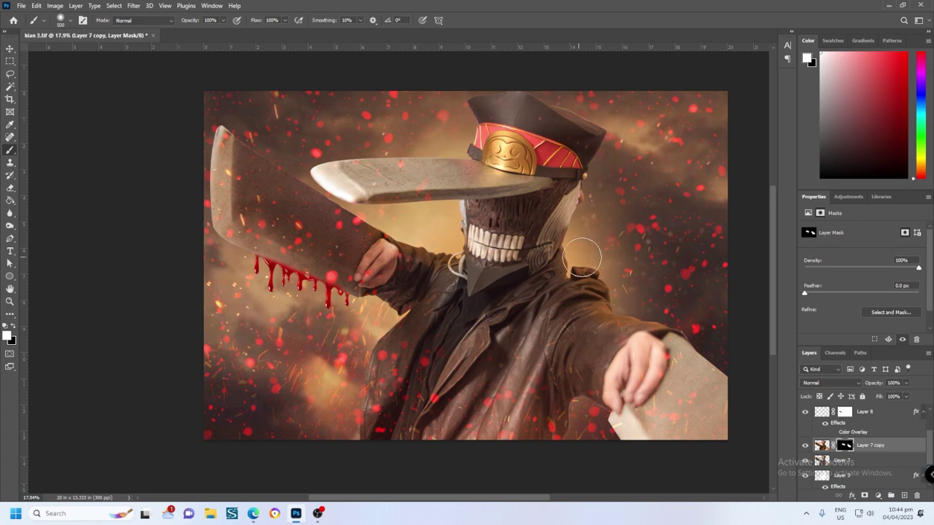
key("x")
key("x")
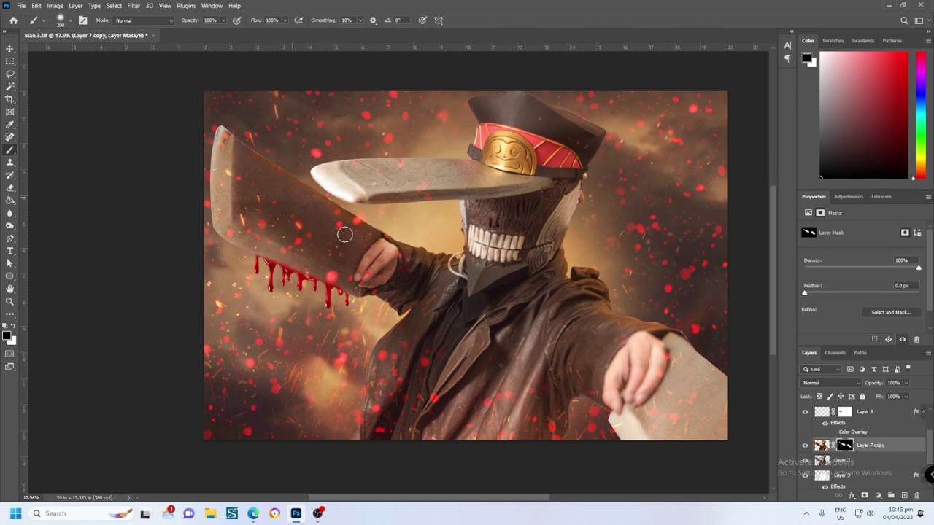
scroll(274, 195, "up", 1)
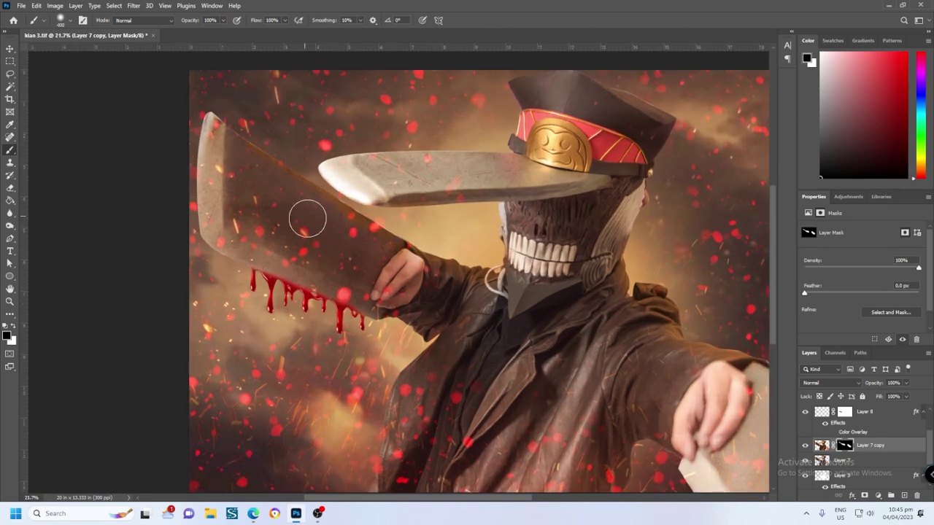
key("x")
Step: Re-colorize the Layer 7 copy at Hue about 26 and Saturation +90 for a richer orange
key("ctrl+u")
left_click_drag(792, 231, 787, 232)
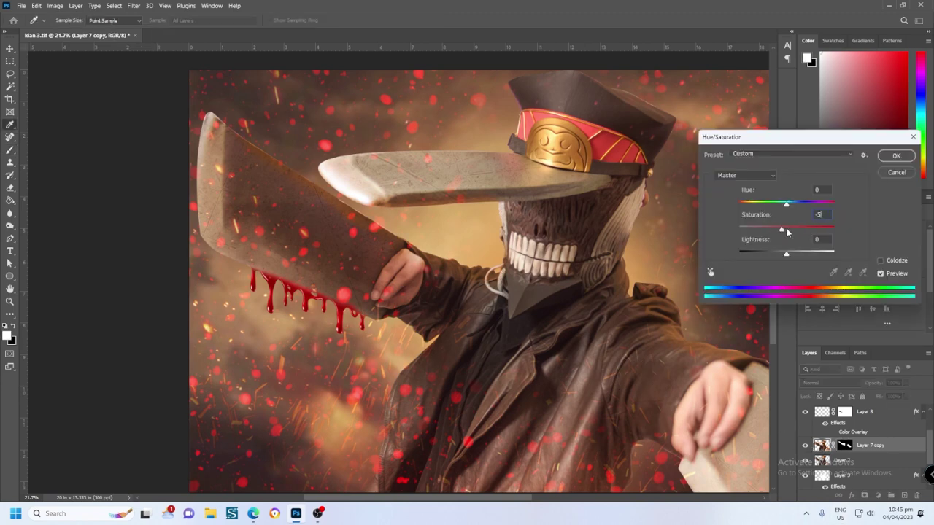
left_click(881, 260)
mouse_move(742, 203)
left_mouse_down()
mouse_move(767, 206)
mouse_move(783, 228)
mouse_move(744, 211)
left_mouse_up()
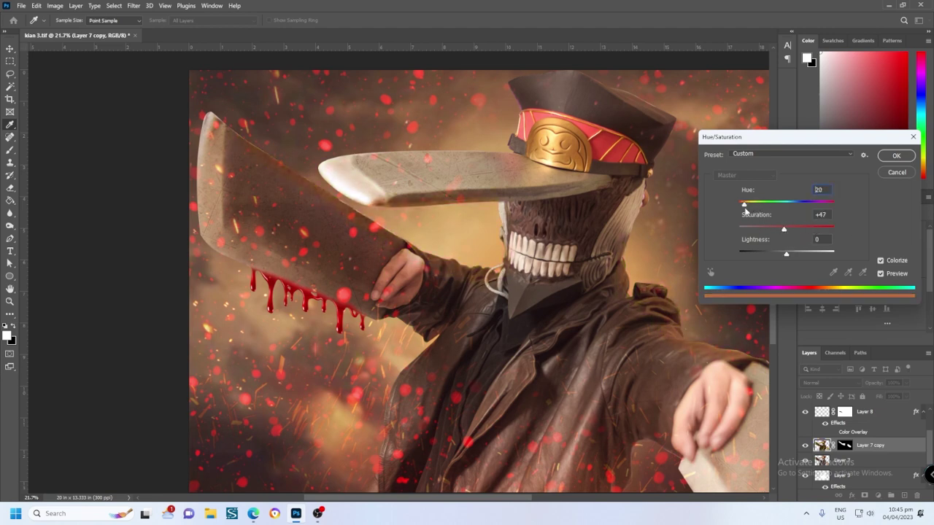
left_click_drag(812, 231, 824, 229)
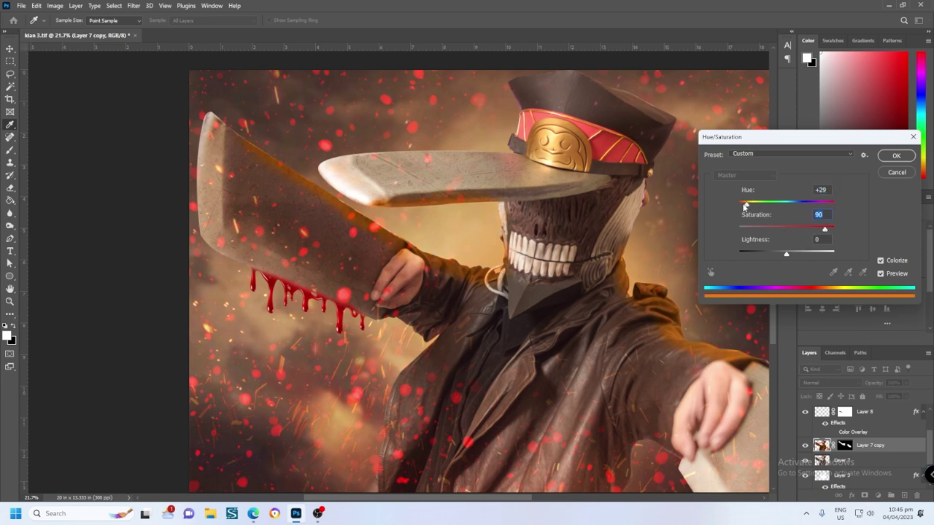
left_click_drag(745, 207, 853, 216)
left_click_drag(738, 204, 745, 205)
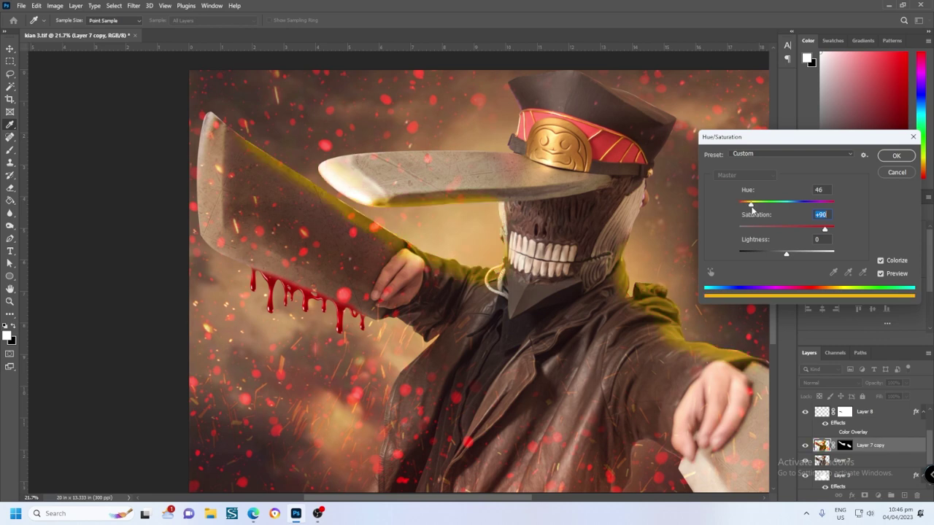
left_click(893, 156)
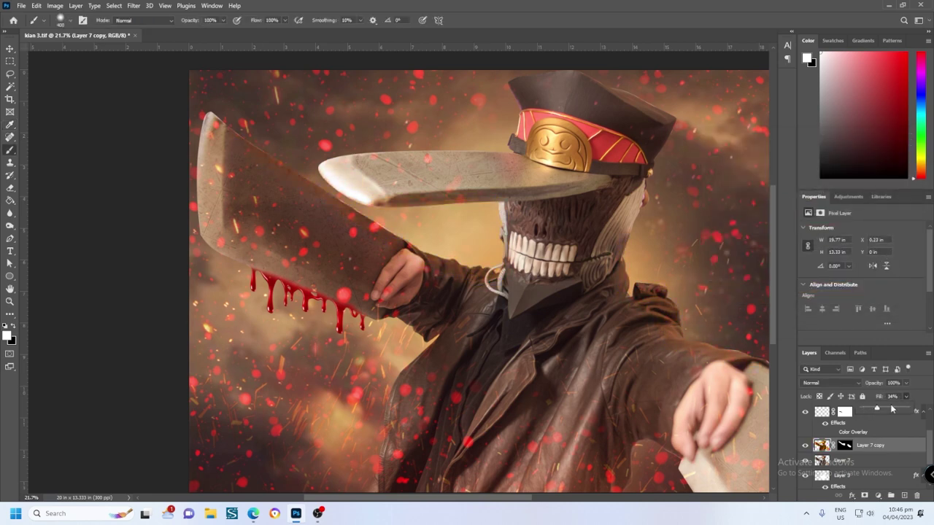
Step: Set the Layer 7 copy fill to 46% and target its mask with a 900 px black brush
scroll(496, 248, "down", 2)
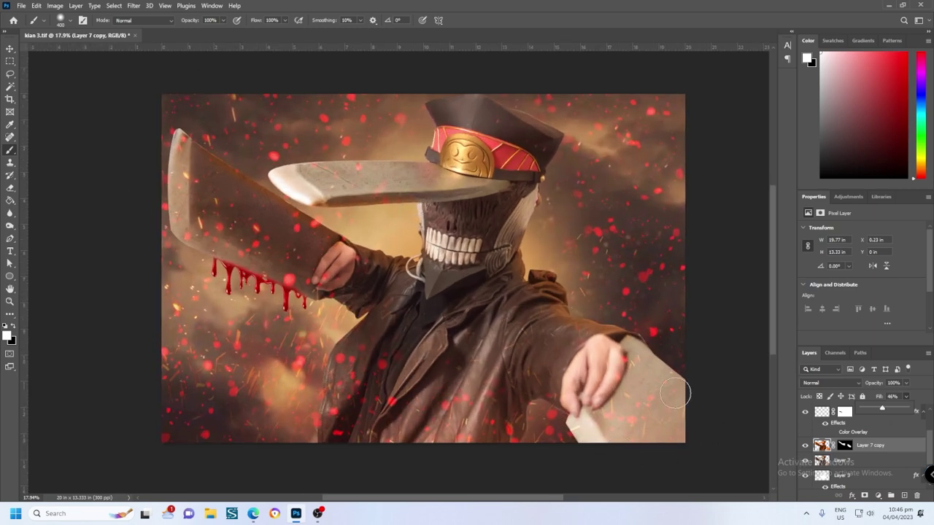
left_click(844, 445)
key("x")
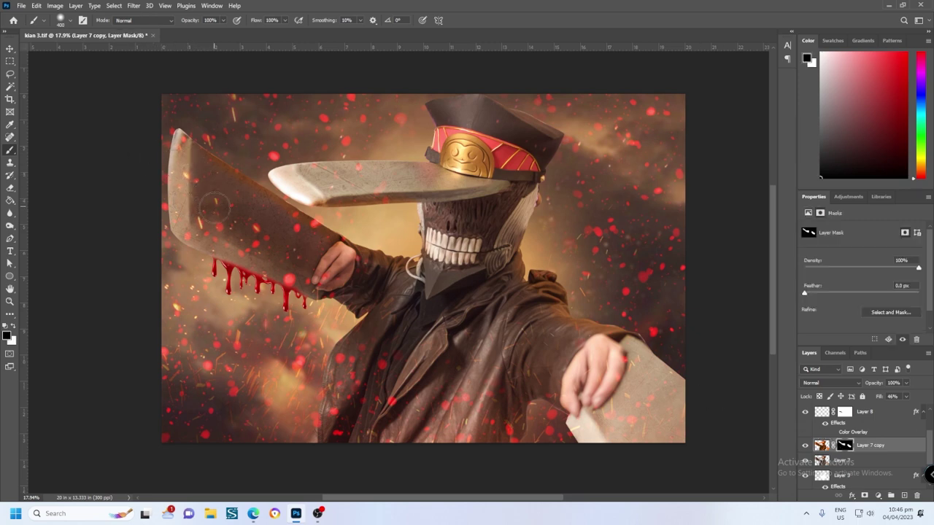
key("bracketright")
key("bracketright")
key("bracketright")
scroll(186, 143, "down", 2)
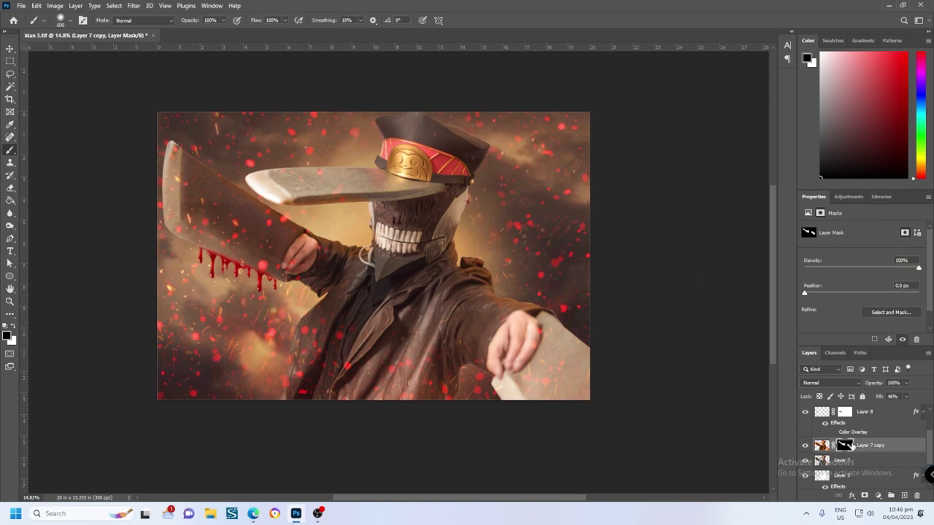
Step: Colorize the Layer 7 copy golden yellow at Hue +51 and Saturation 48
key("ctrl+u")
mouse_move(787, 205)
left_mouse_down()
mouse_move(826, 207)
mouse_move(779, 208)
mouse_move(833, 205)
left_mouse_up()
left_click_drag(787, 253, 808, 254)
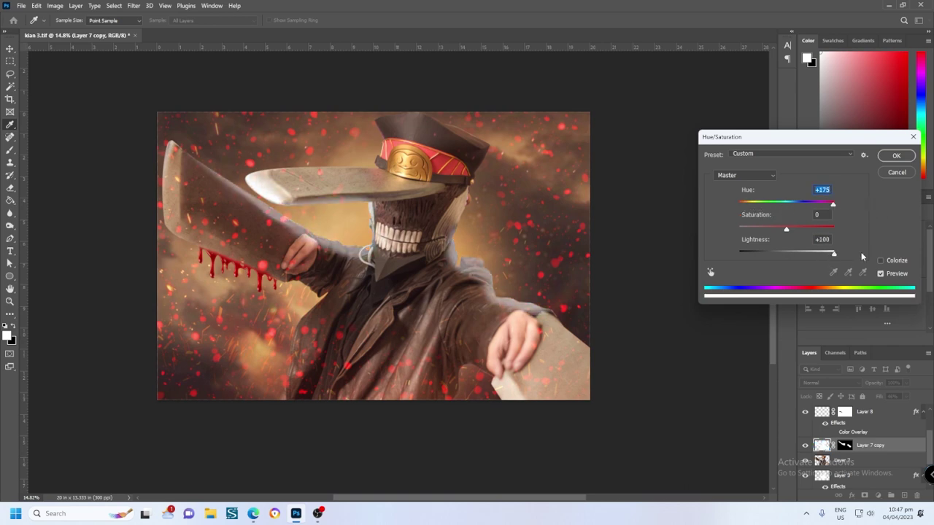
left_click(880, 260)
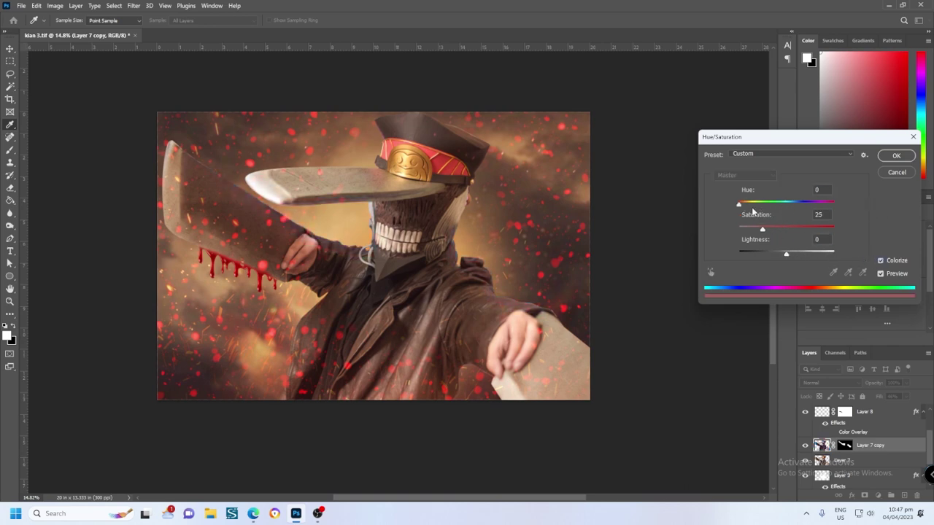
left_click_drag(747, 208, 752, 206)
left_click_drag(827, 230, 769, 231)
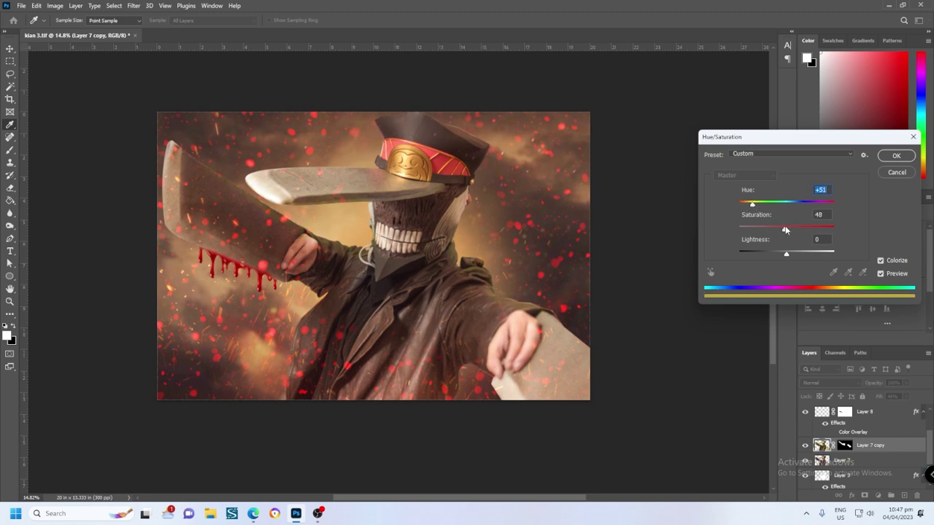
Step: Apply the golden colorize and paint it onto the jacket shoulder through the figure copy's mask
left_click(896, 156)
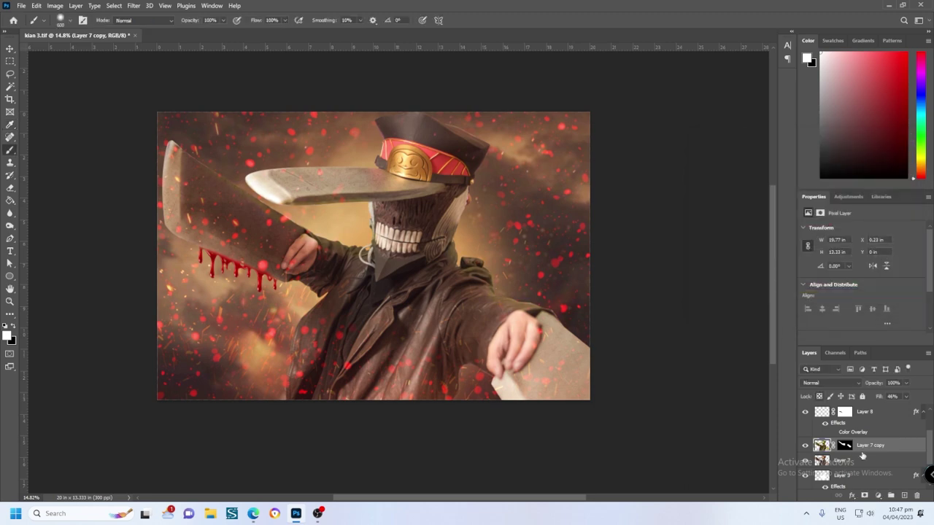
left_click(844, 445)
key("b")
scroll(467, 295, "up", 2)
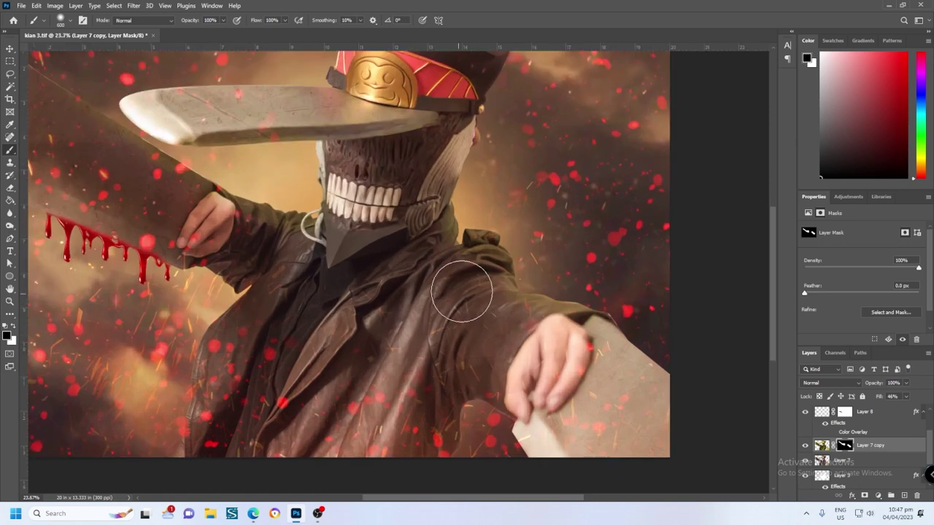
key("x")
left_click_drag(458, 285, 428, 255)
key("x")
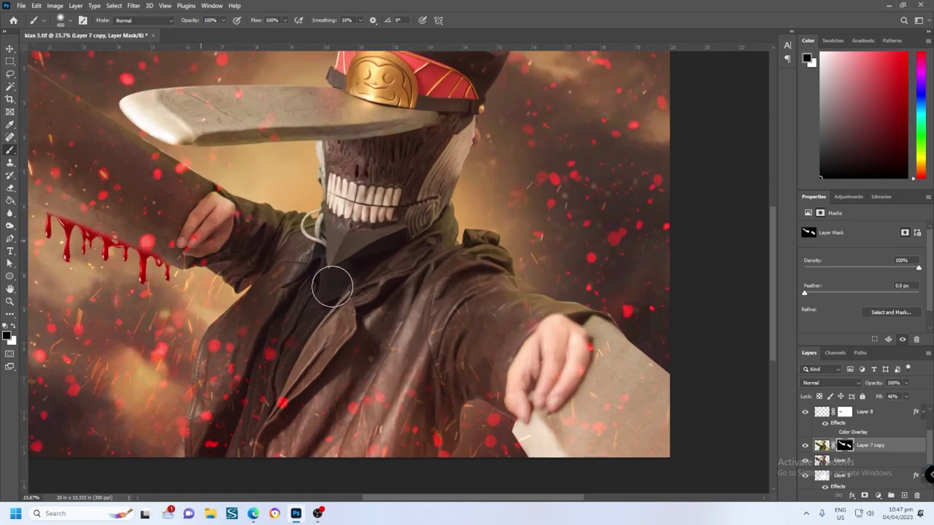
scroll(334, 285, "down", 2)
scroll(313, 255, "down", 1)
scroll(295, 232, "up", 3)
scroll(296, 232, "up", 1)
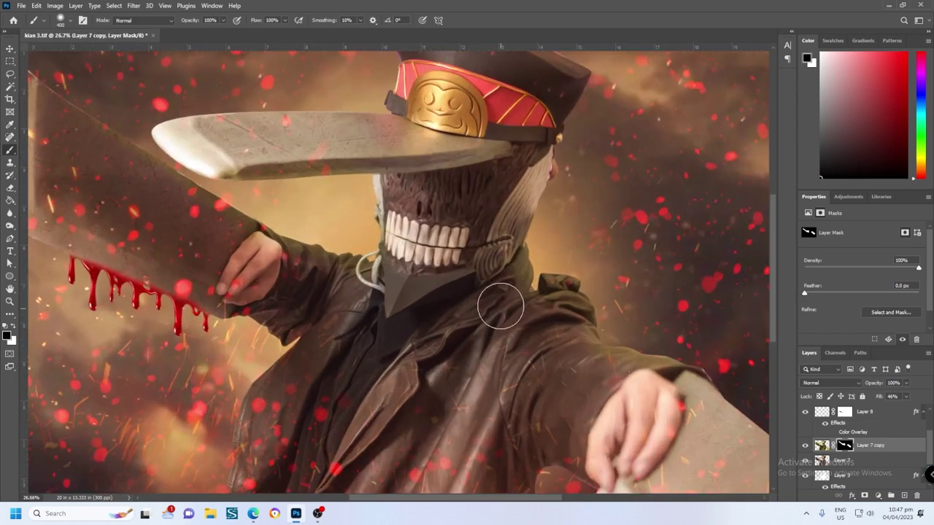
scroll(486, 296, "down", 2)
Step: Group all layers down to Layer 1 into Group 1, then duplicate and merge the copy into Layer 9
left_click(847, 460)
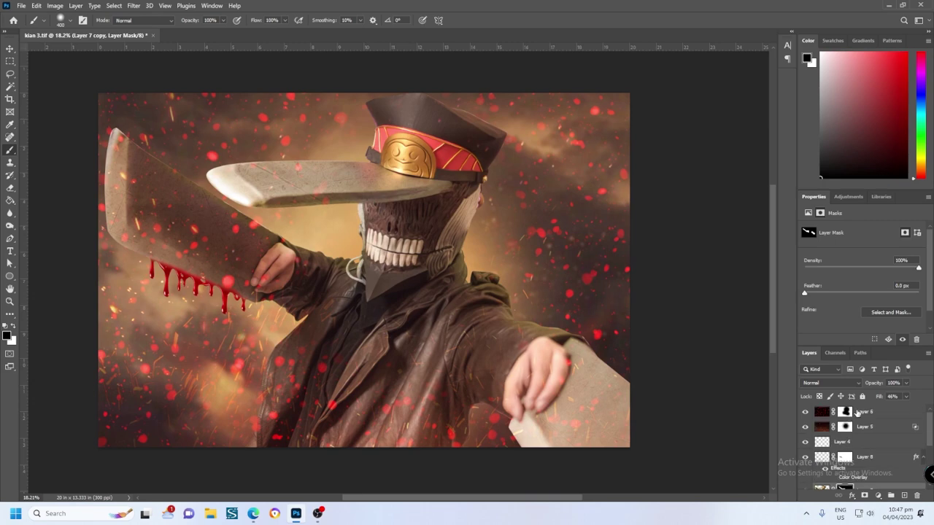
scroll(863, 443, "down", 1)
left_click(857, 482, "shift")
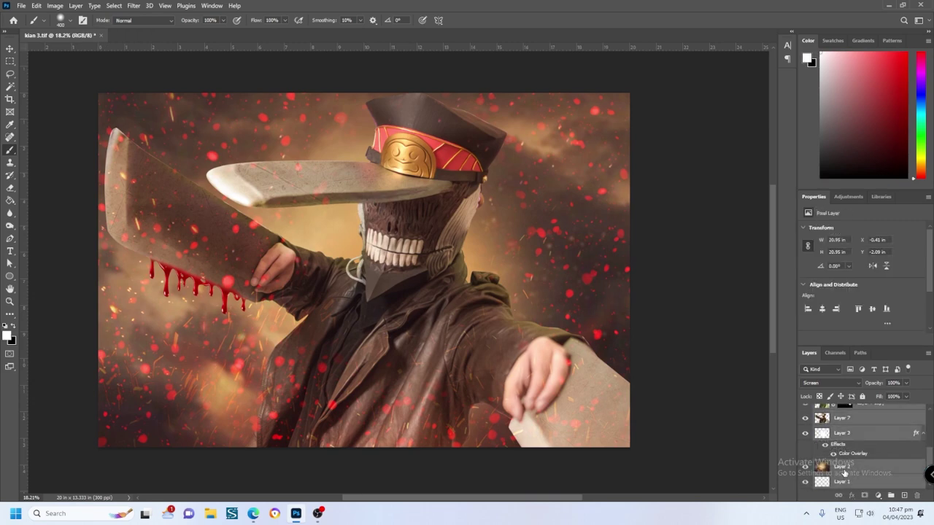
scroll(844, 473, "up", 3)
key("ctrl+g")
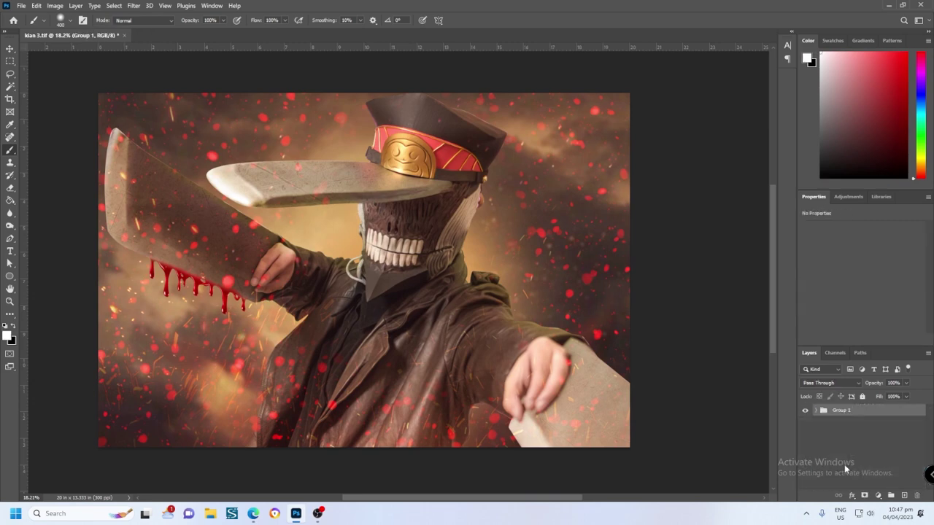
key("ctrl+j")
key("ctrl+e")
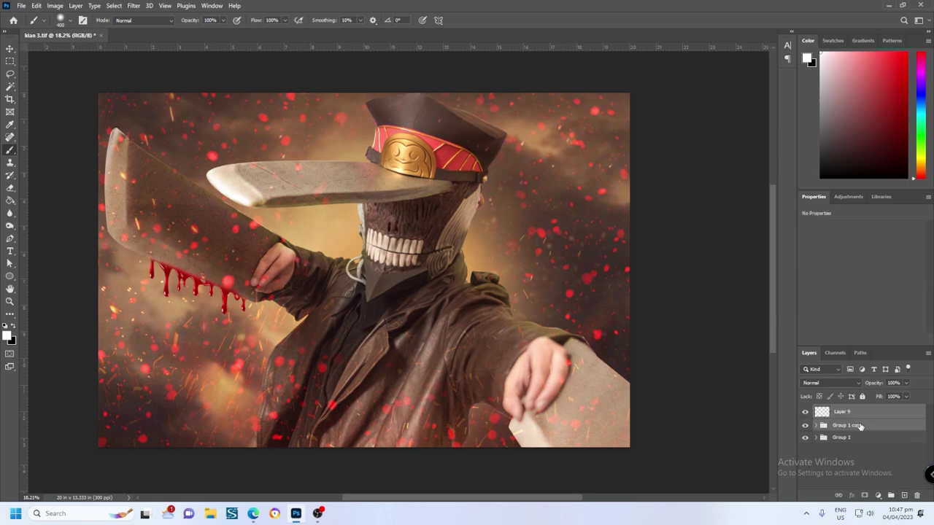
Step: Duplicate the merged Layer 9 and choose a filter from the Filter menu for the copy
key("ctrl+j")
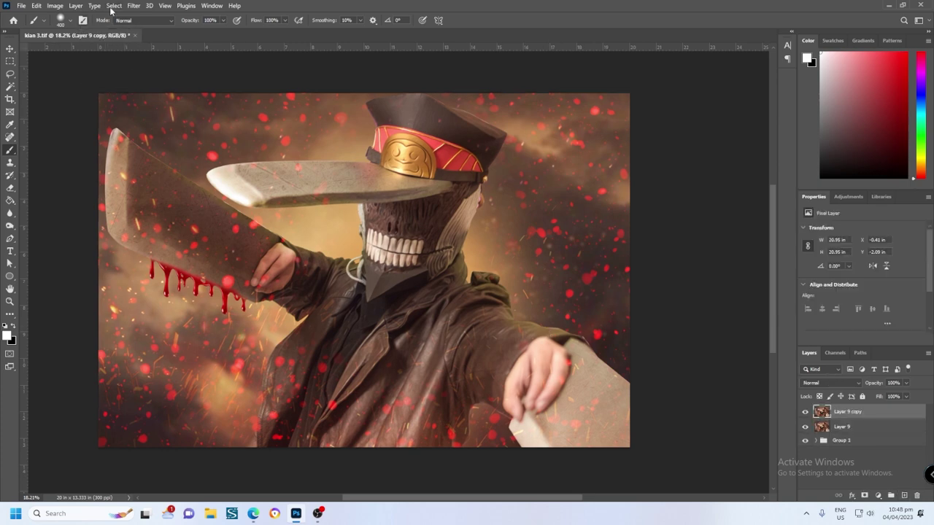
left_click(134, 5)
left_click(156, 75)
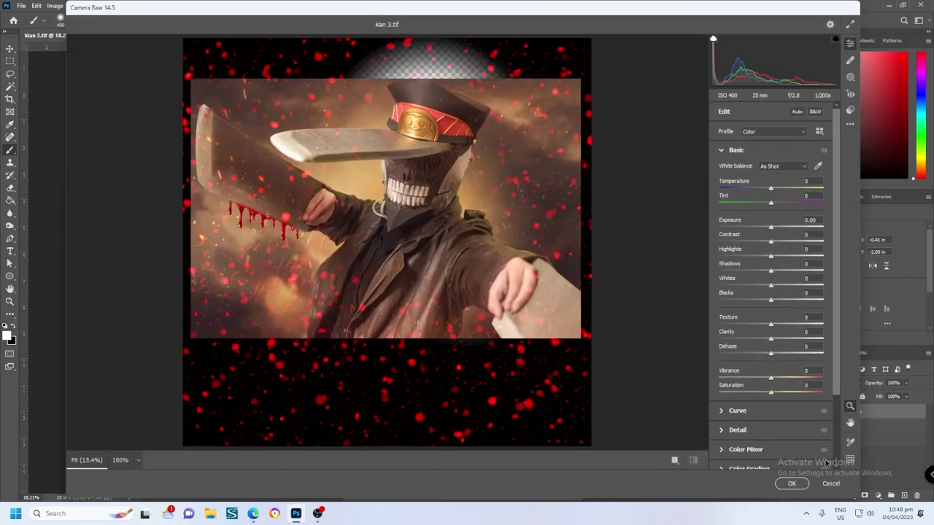
left_click(828, 484)
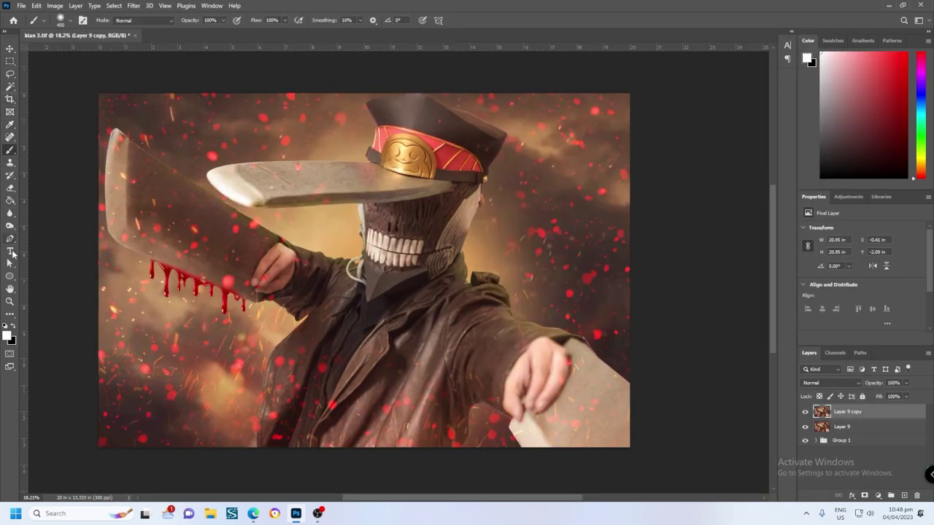
left_click(8, 99)
Step: Apply Camera Raw with Clarity +30, Blacks -41, Contrast +8, Dehaze +4 and Whites -13
left_click(129, 6)
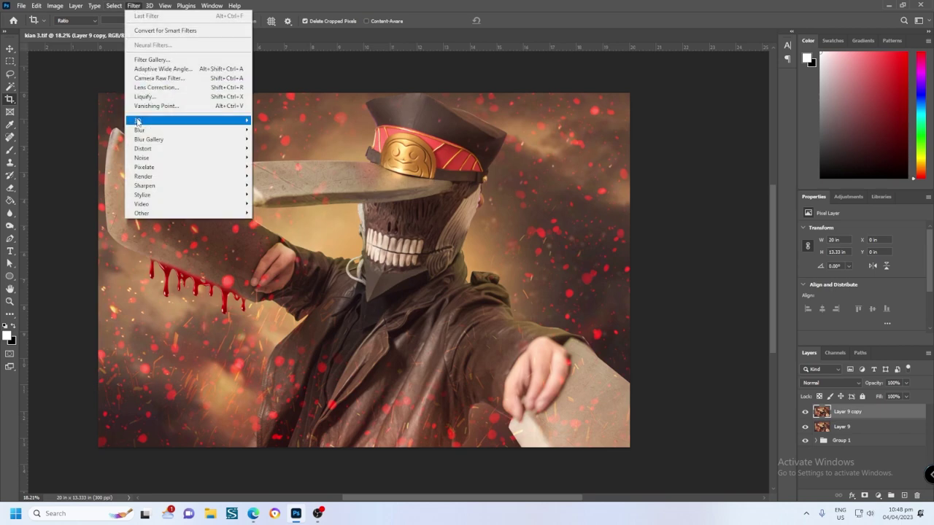
left_click(147, 78)
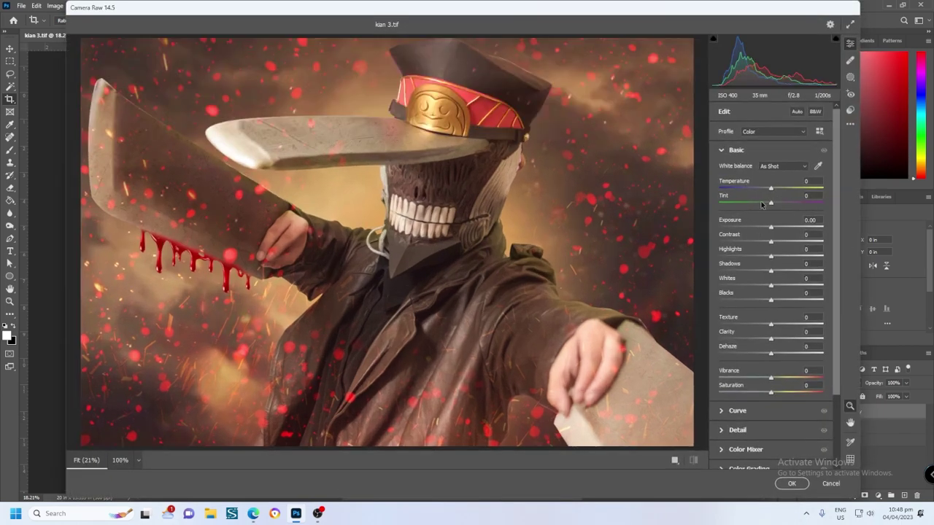
left_click_drag(770, 189, 773, 190)
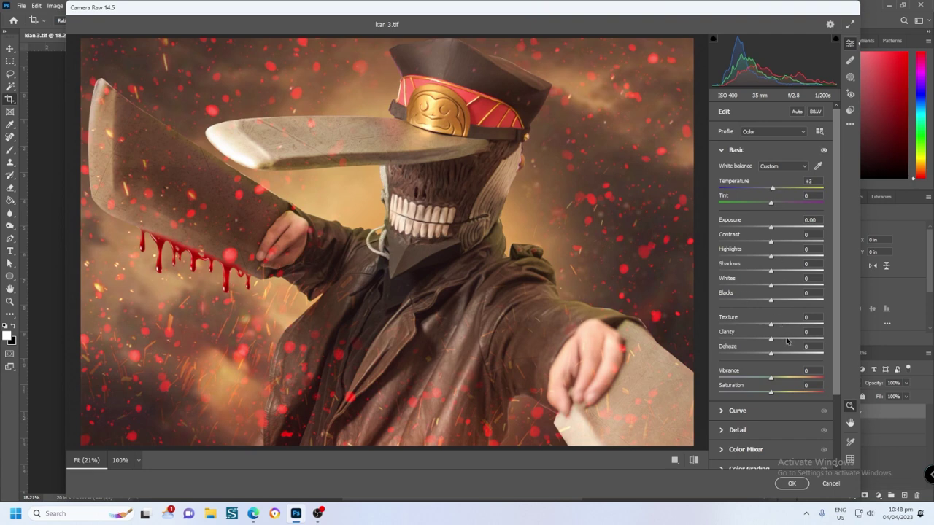
left_click_drag(787, 340, 793, 339)
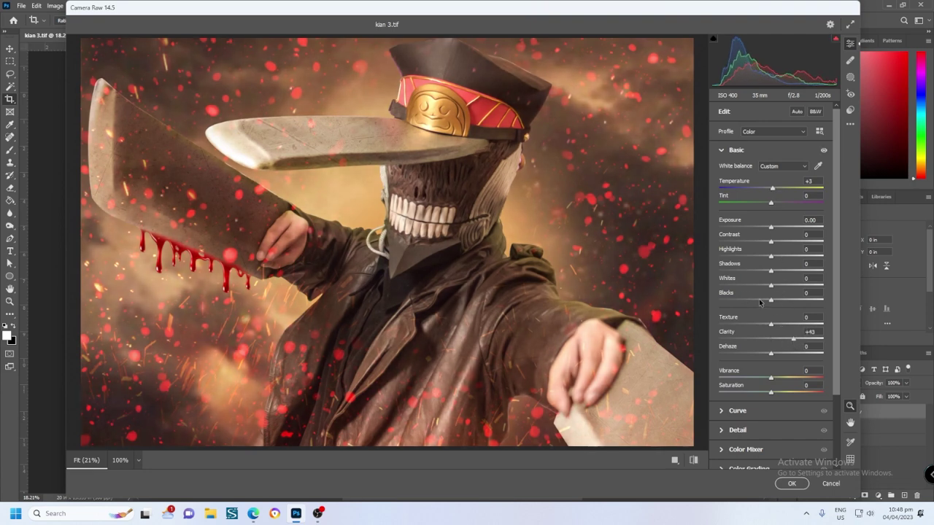
left_click_drag(770, 301, 745, 303)
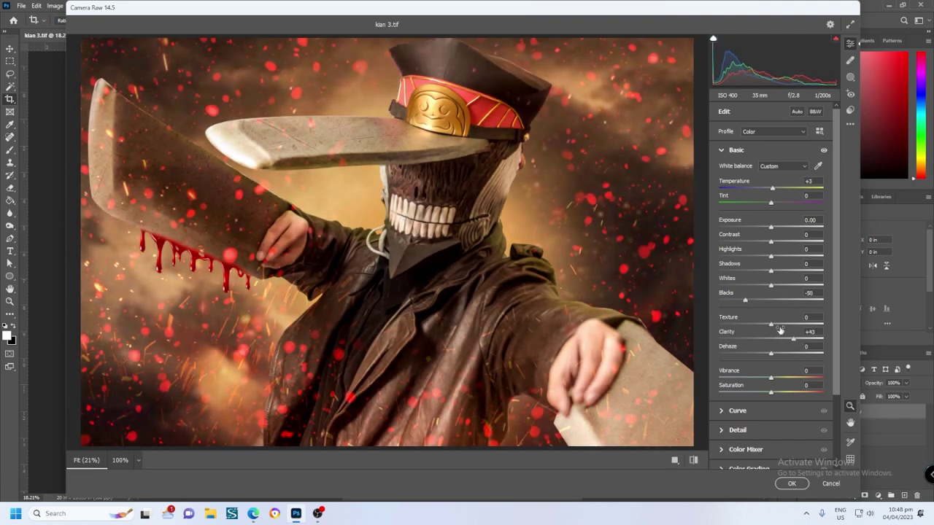
left_click_drag(793, 342, 787, 341)
left_click_drag(779, 243, 750, 257)
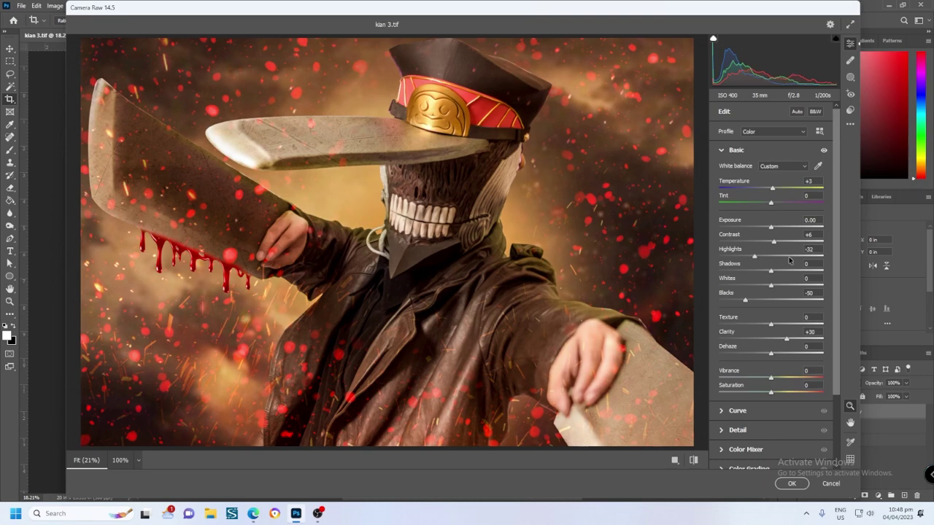
left_click_drag(744, 300, 749, 303)
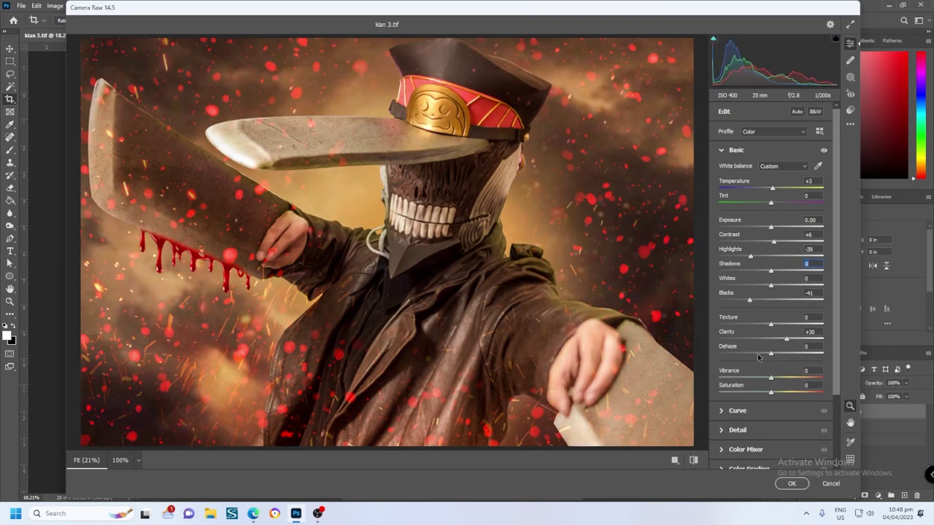
left_click_drag(770, 353, 771, 359)
left_click_drag(776, 247, 777, 248)
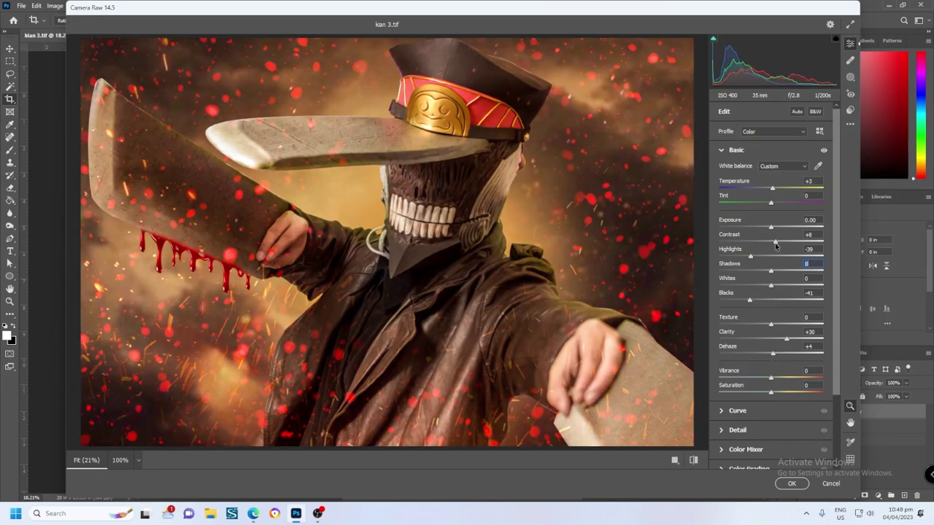
left_click_drag(777, 289, 760, 288)
left_click(792, 484)
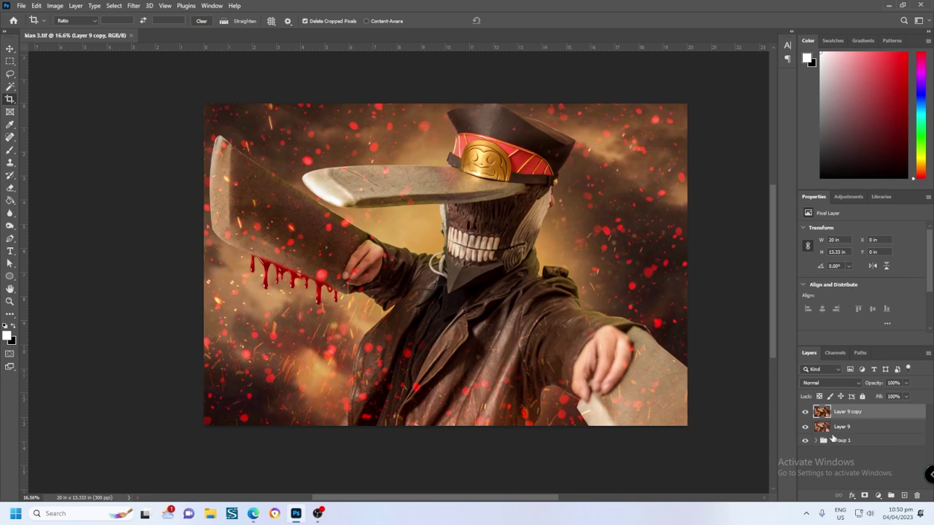
Step: Duplicate the image layer and apply a Gaussian Blur to the copy
key("ctrl+j")
left_click(133, 5)
mouse_move(139, 130)
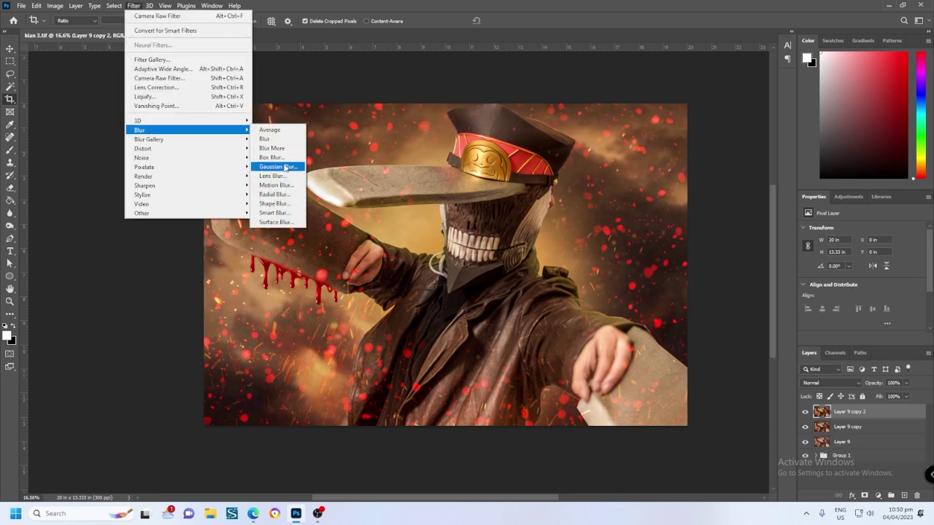
left_click(285, 168)
left_click(831, 170)
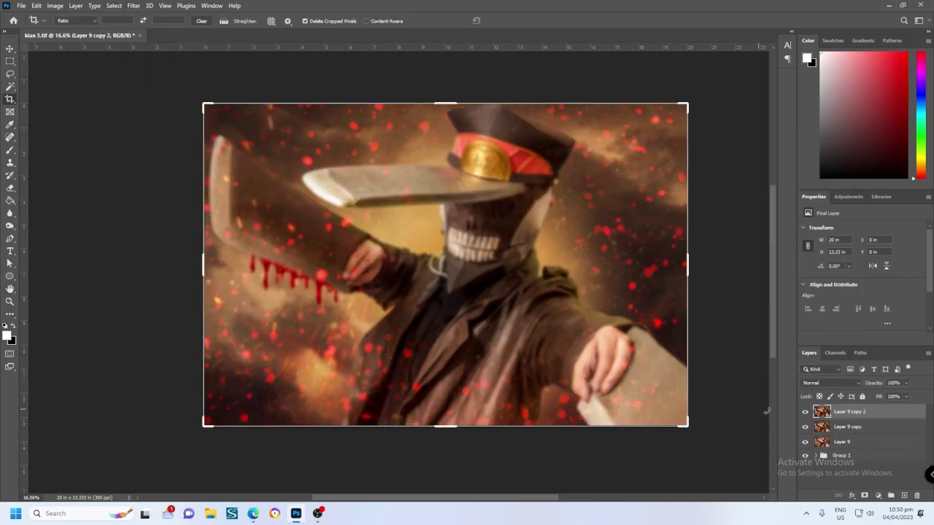
Step: Mask the blur off the cosplayer by painting black with a resized brush, then save
left_click(865, 496)
key("b")
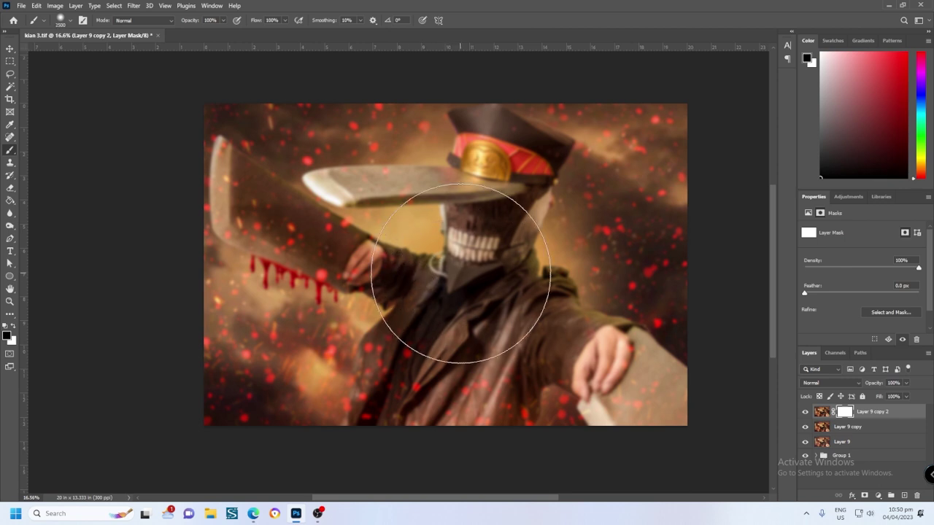
key("bracketright")
key("bracketright")
key("bracketright")
mouse_move(468, 267)
left_mouse_down()
mouse_move(411, 206)
mouse_move(385, 219)
mouse_move(463, 271)
mouse_move(323, 167)
left_mouse_up()
key("x")
key("bracketleft")
key("bracketleft")
key("bracketleft")
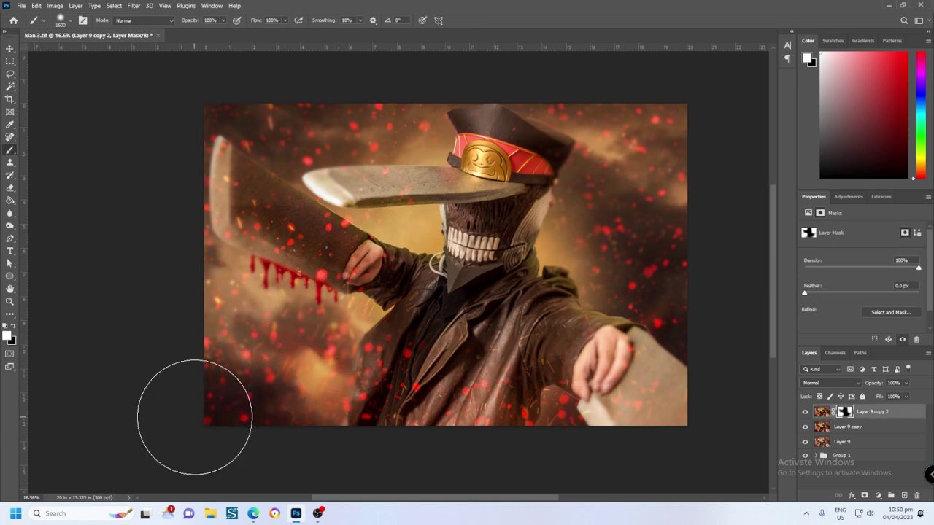
key("bracketleft")
key("bracketleft")
key("bracketleft")
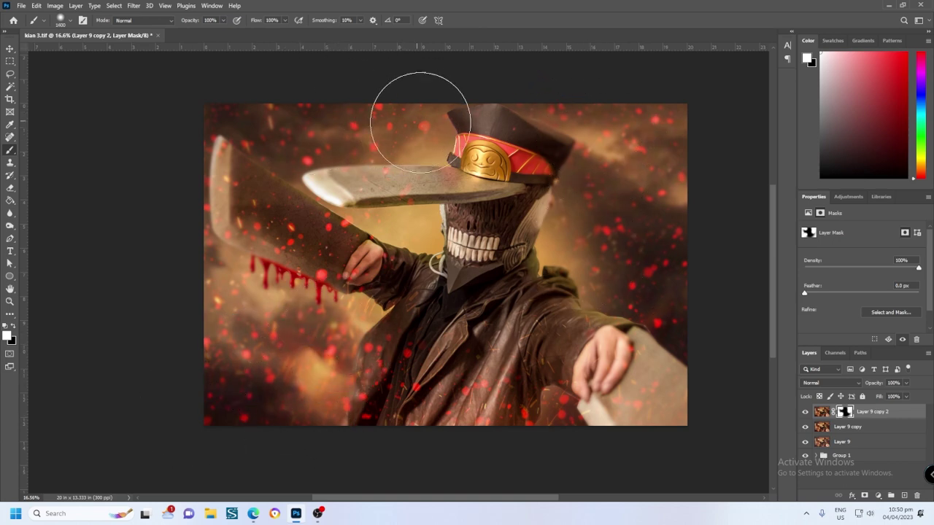
key("bracketleft")
key("bracketleft")
key("bracketleft")
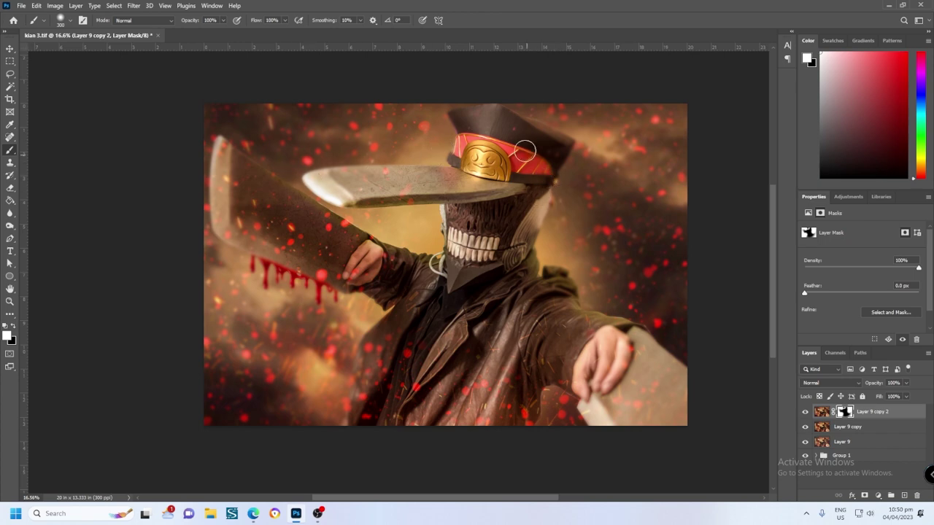
key("x")
key("x")
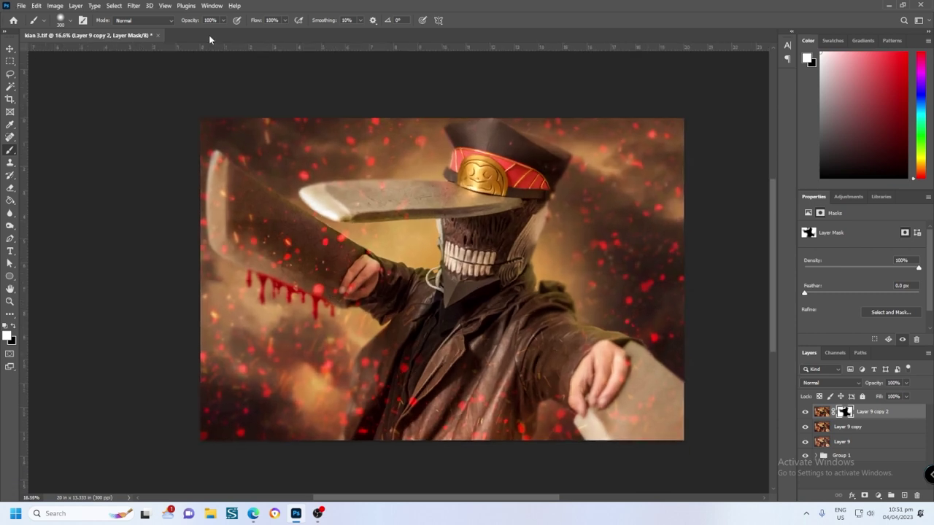
key("ctrl+s")
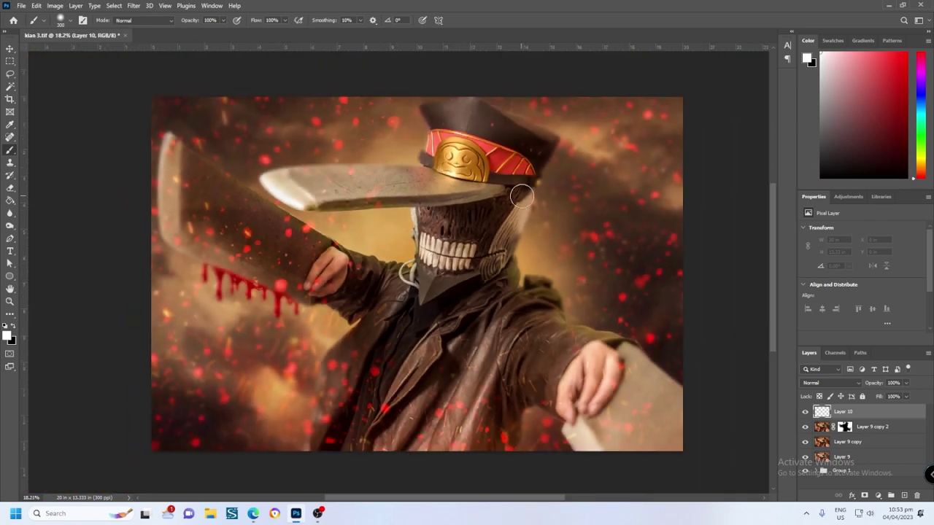
Step: Add Levels and Color Lookup adjustment layers, comparing LUTs to settle on filmstock_50
left_click(878, 496)
left_click(817, 381)
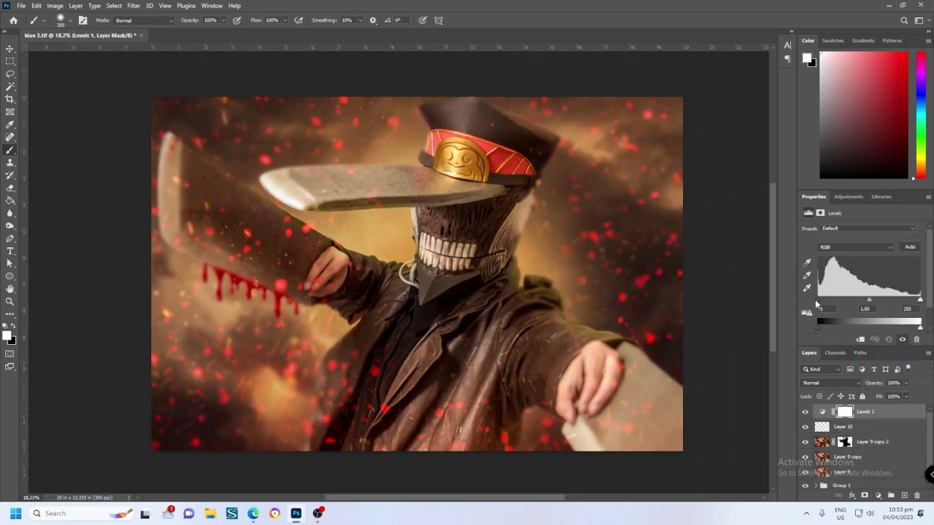
left_click(877, 497)
left_click(874, 437)
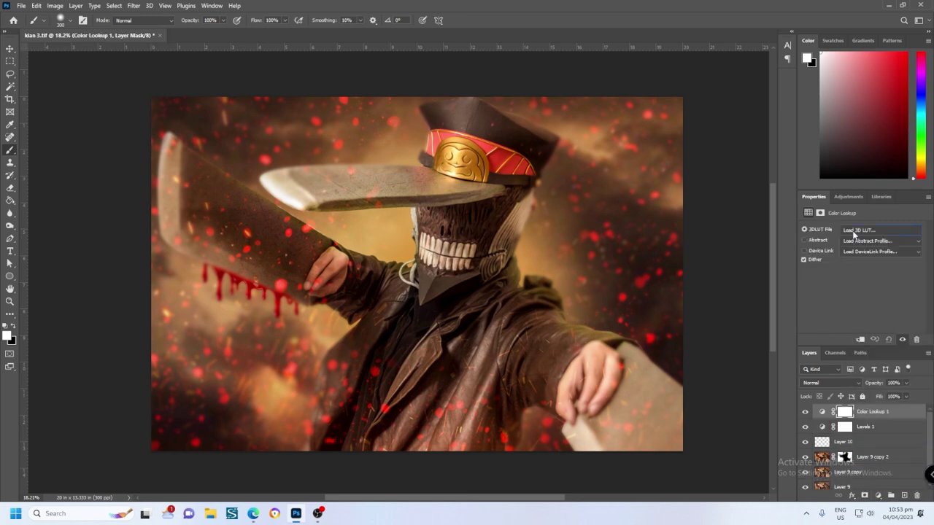
left_click(854, 234)
left_click(823, 266)
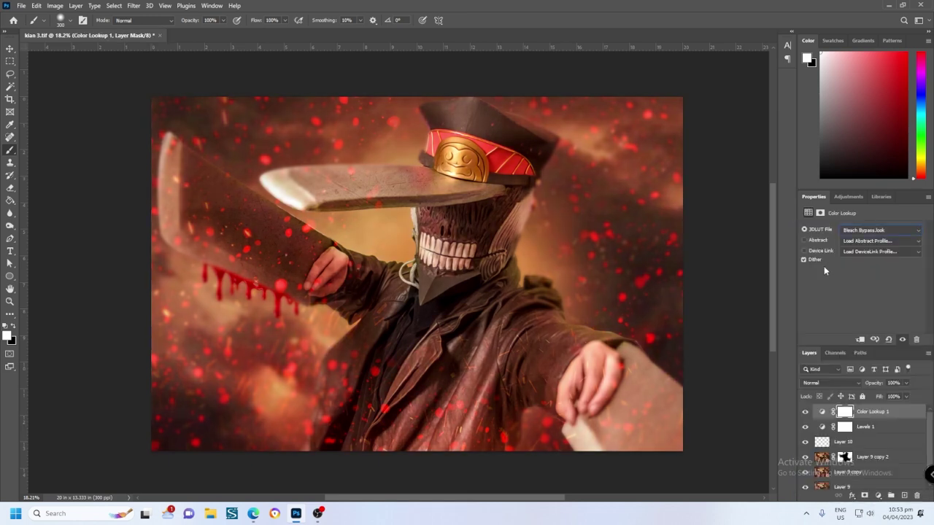
key("Down")
key("Down")
key("Down")
key("Down")
key("Down")
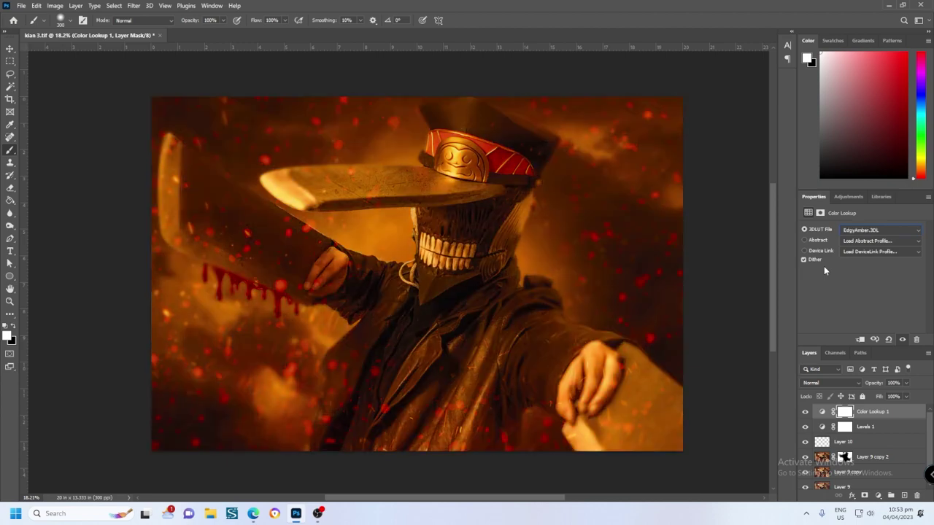
key("Down")
key("Down")
key("Down")
key("Down")
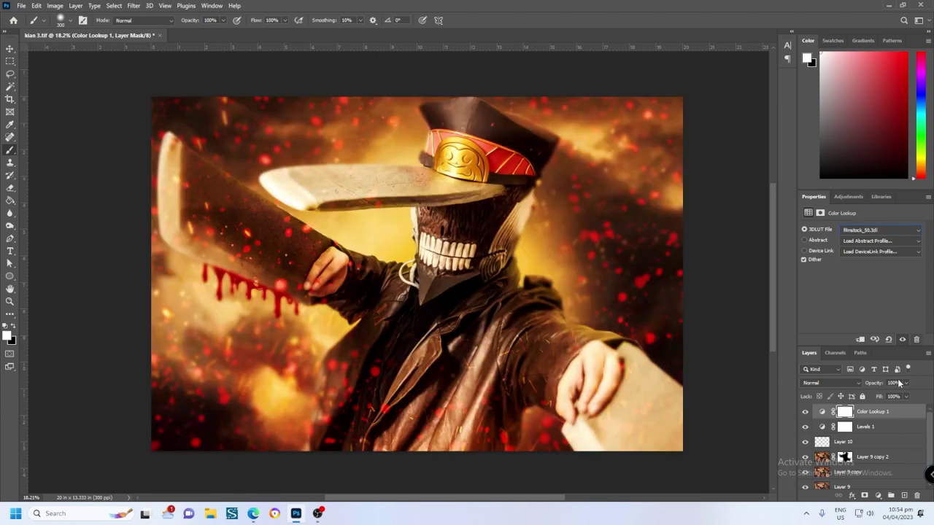
Step: Blend the Color Lookup grade as Soft Light with Fill lowered to about 25%
left_click(821, 383)
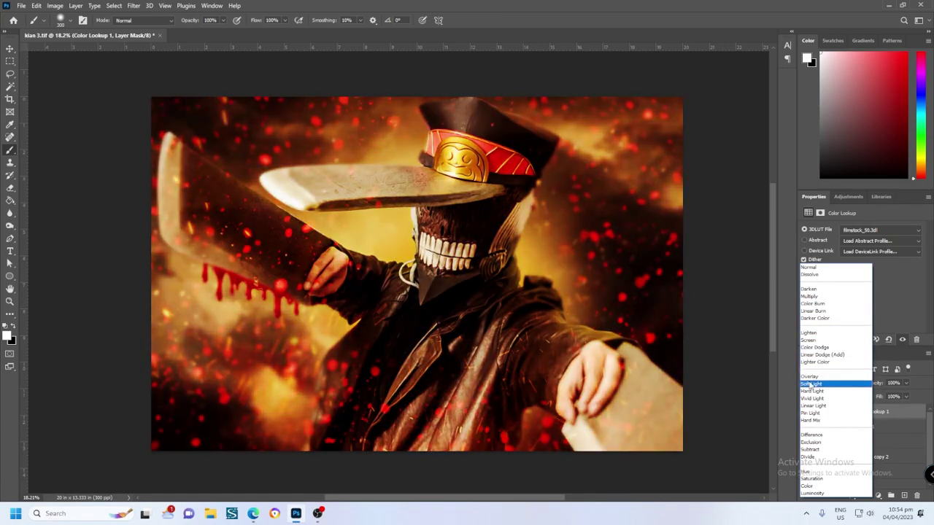
left_click(812, 383)
left_click(805, 412)
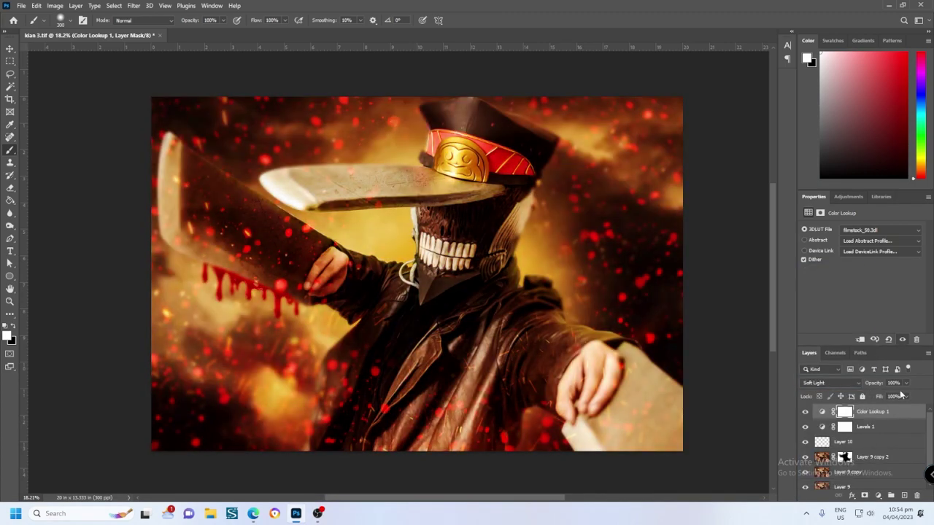
left_click(905, 396)
left_click_drag(861, 408, 867, 411)
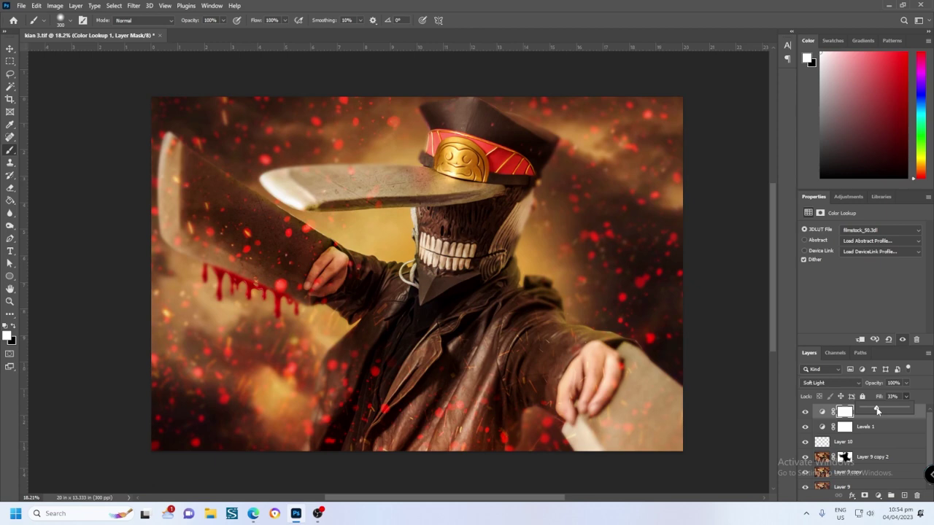
left_click(831, 383)
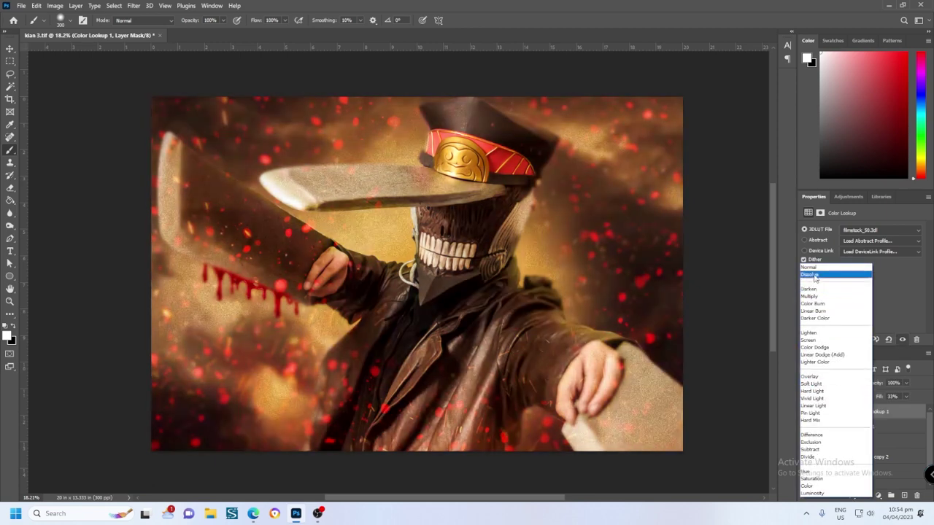
left_click(814, 271)
left_click(858, 381)
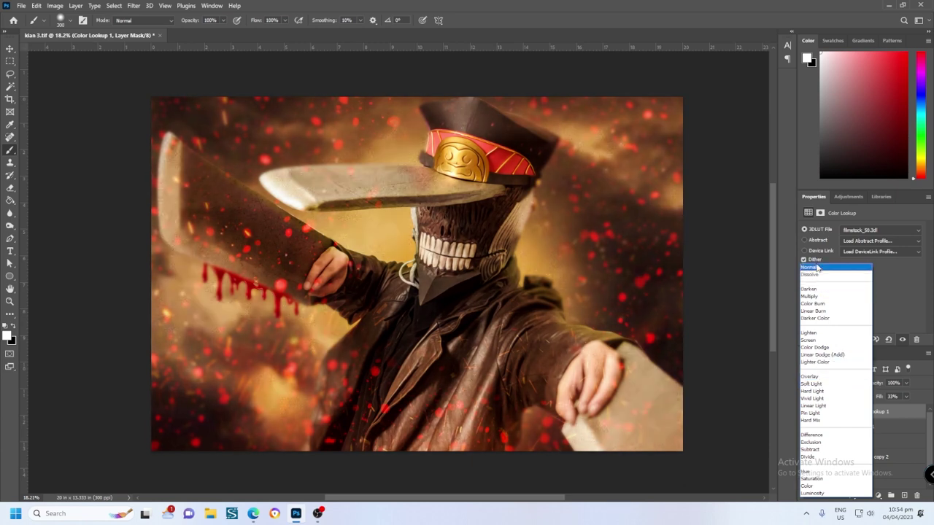
left_click(817, 385)
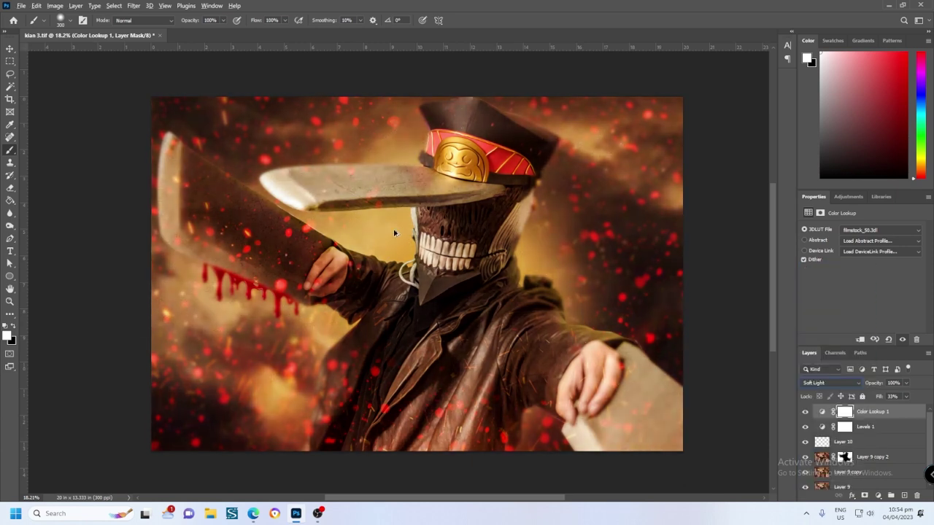
left_click(905, 397)
left_click(806, 429)
Step: Select the range of layers from the blurred layer up to the grade for merging
scroll(350, 250, "up", 2)
scroll(375, 255, "down", 1)
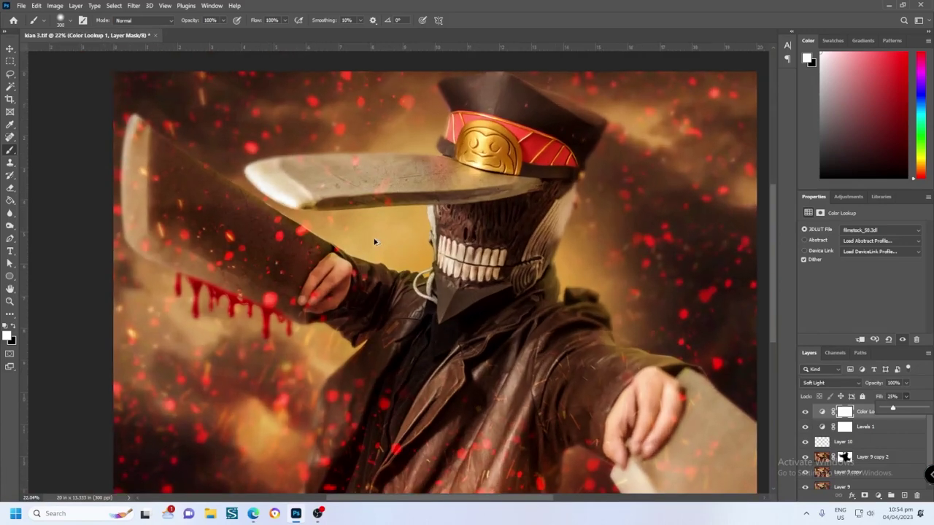
scroll(841, 436, "down", 1)
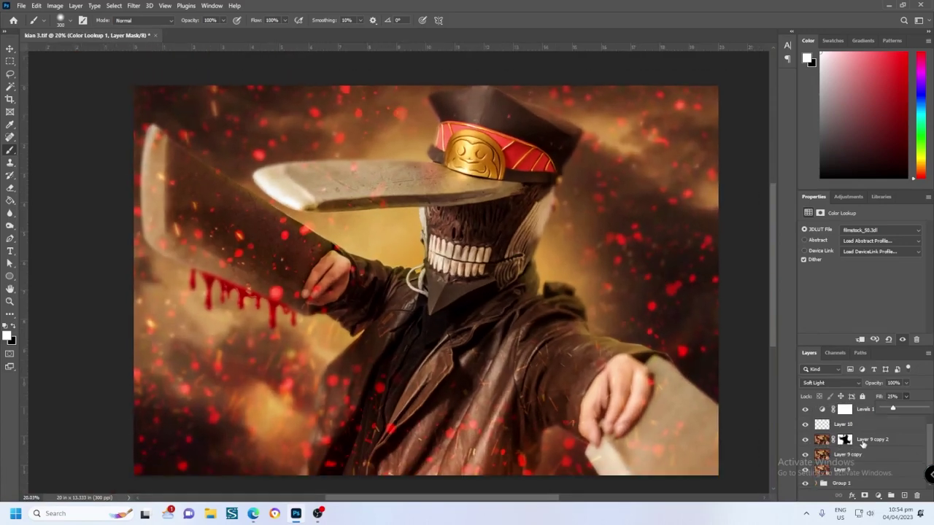
left_click(865, 442)
left_click(856, 454, "shift")
Step: Merge the selected layers into Color Lookup 1 and duplicate it
key("ctrl+e")
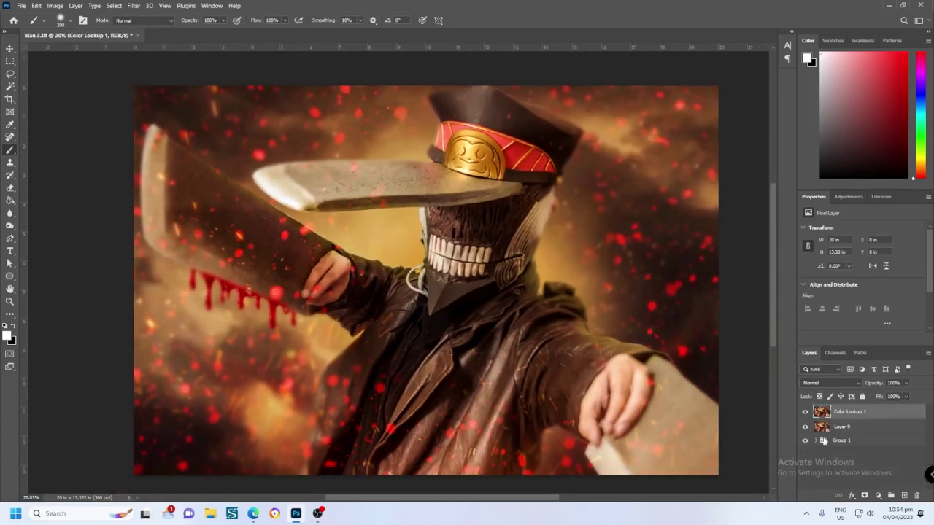
left_click(805, 411)
key("ctrl+j")
Step: Camera Raw the copy with Highlights +10, Temperature +7 and Dehaze +8, checking before/after
left_click(134, 5)
left_click(139, 79)
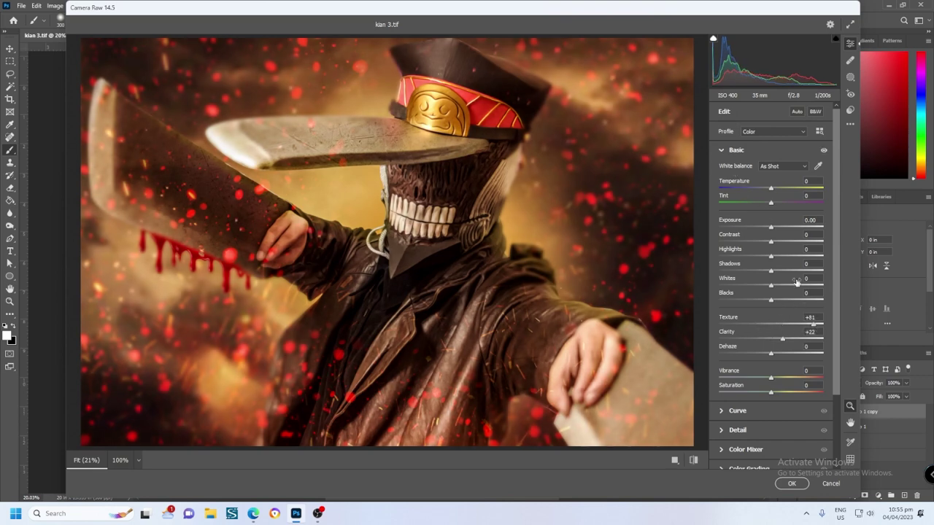
left_click_drag(781, 256, 774, 245)
left_click_drag(768, 189, 774, 191)
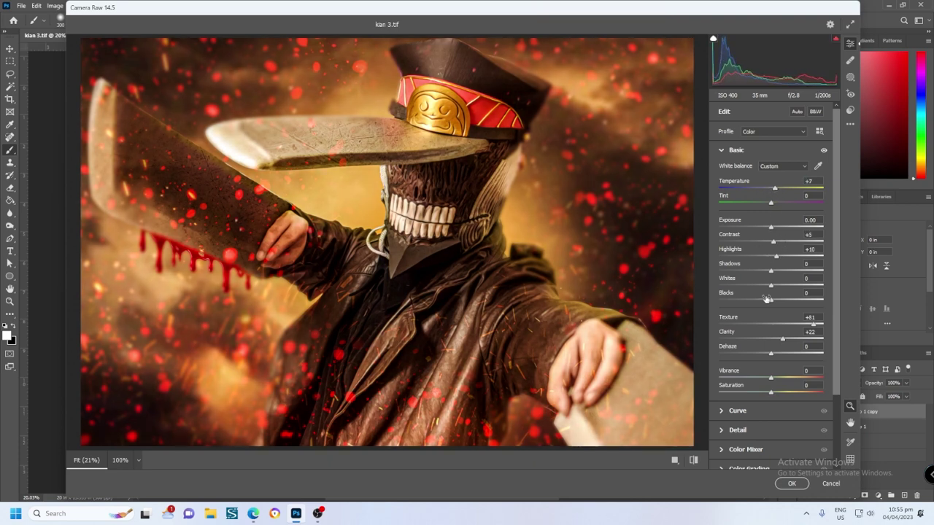
left_click_drag(771, 354, 775, 355)
left_click(691, 461)
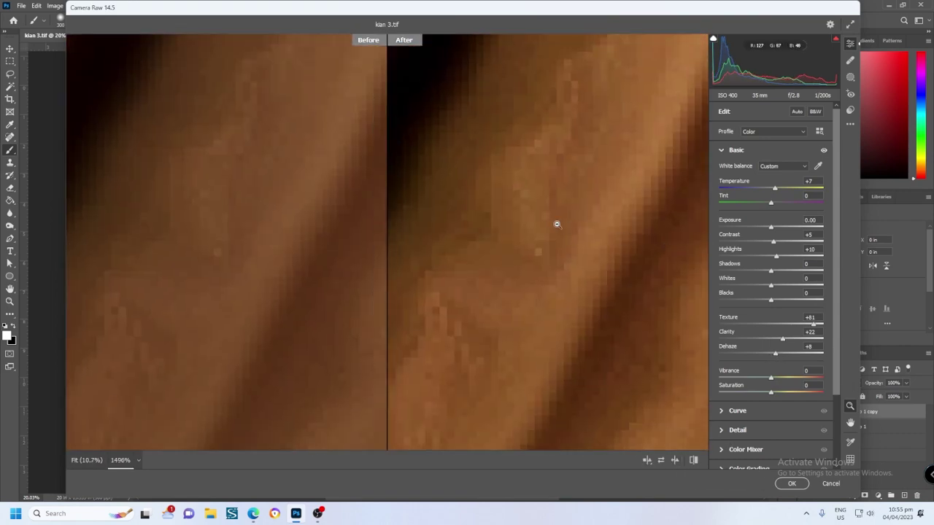
key("ctrl+0")
left_click(790, 484)
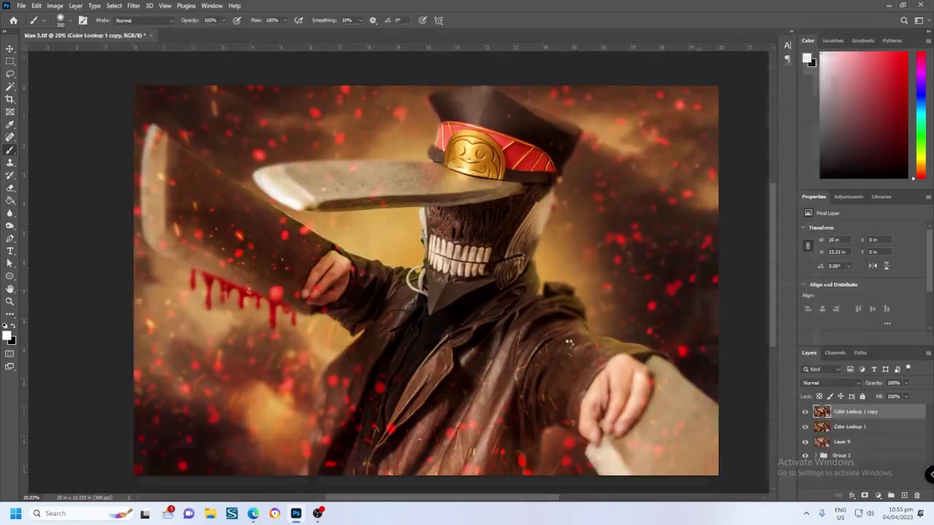